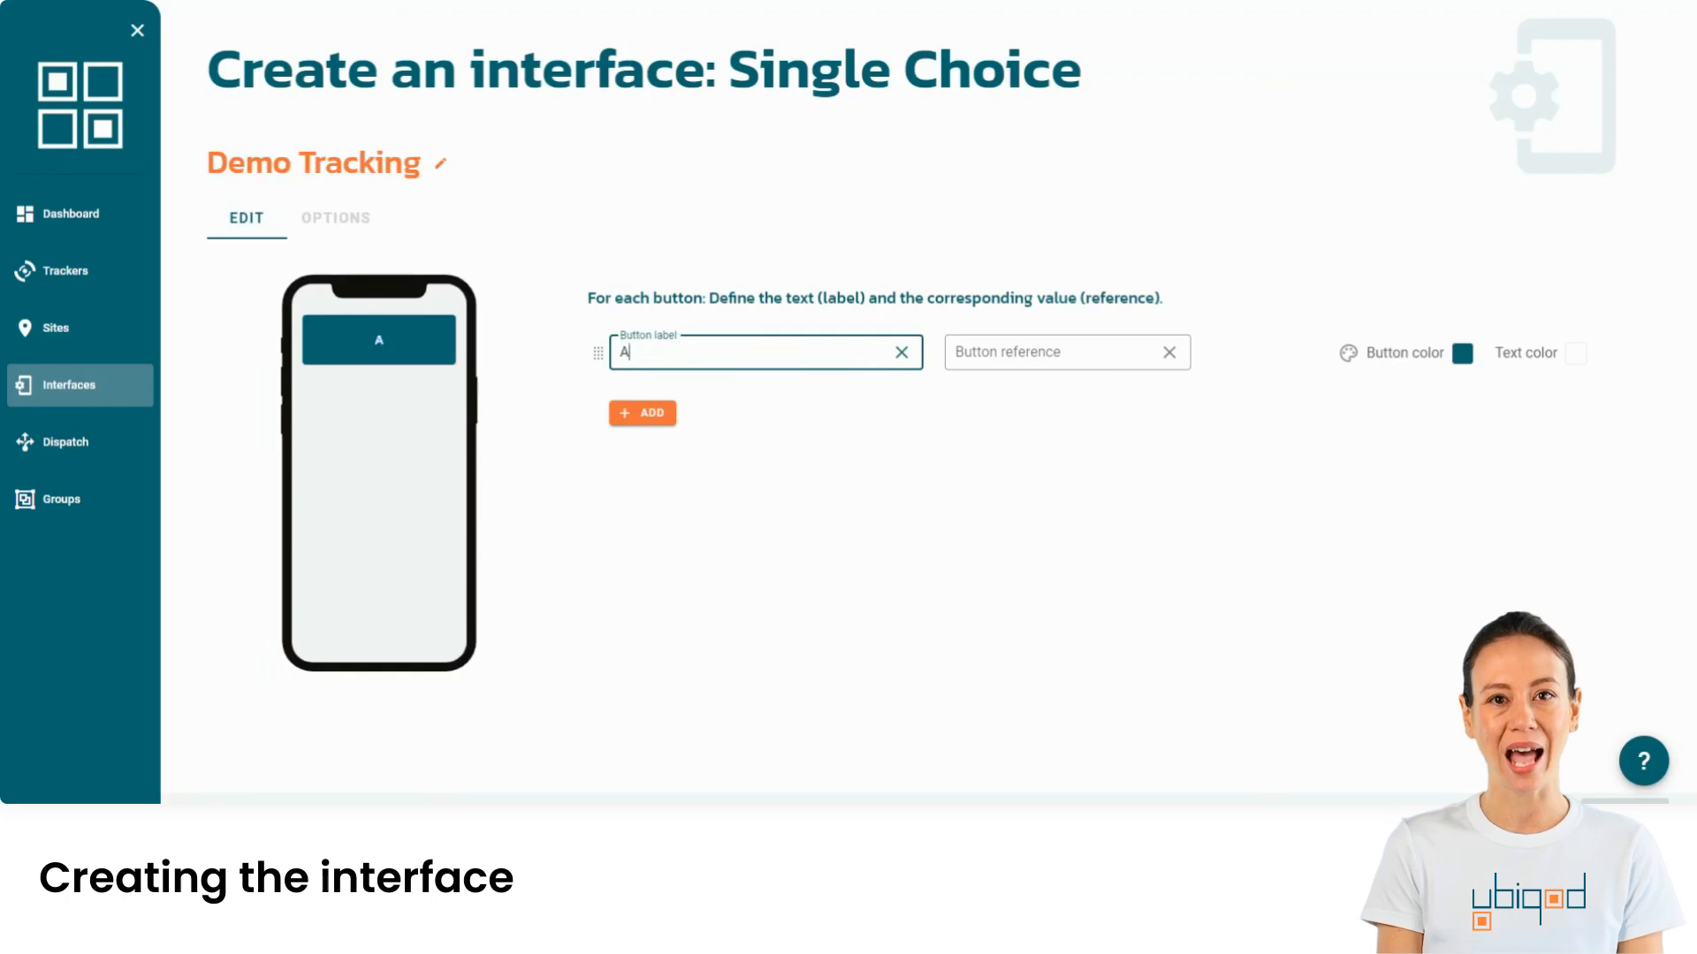
- Add an Arrive button with reference 1 and a Depart button with reference 2
type("rrive")
left_click(954, 355)
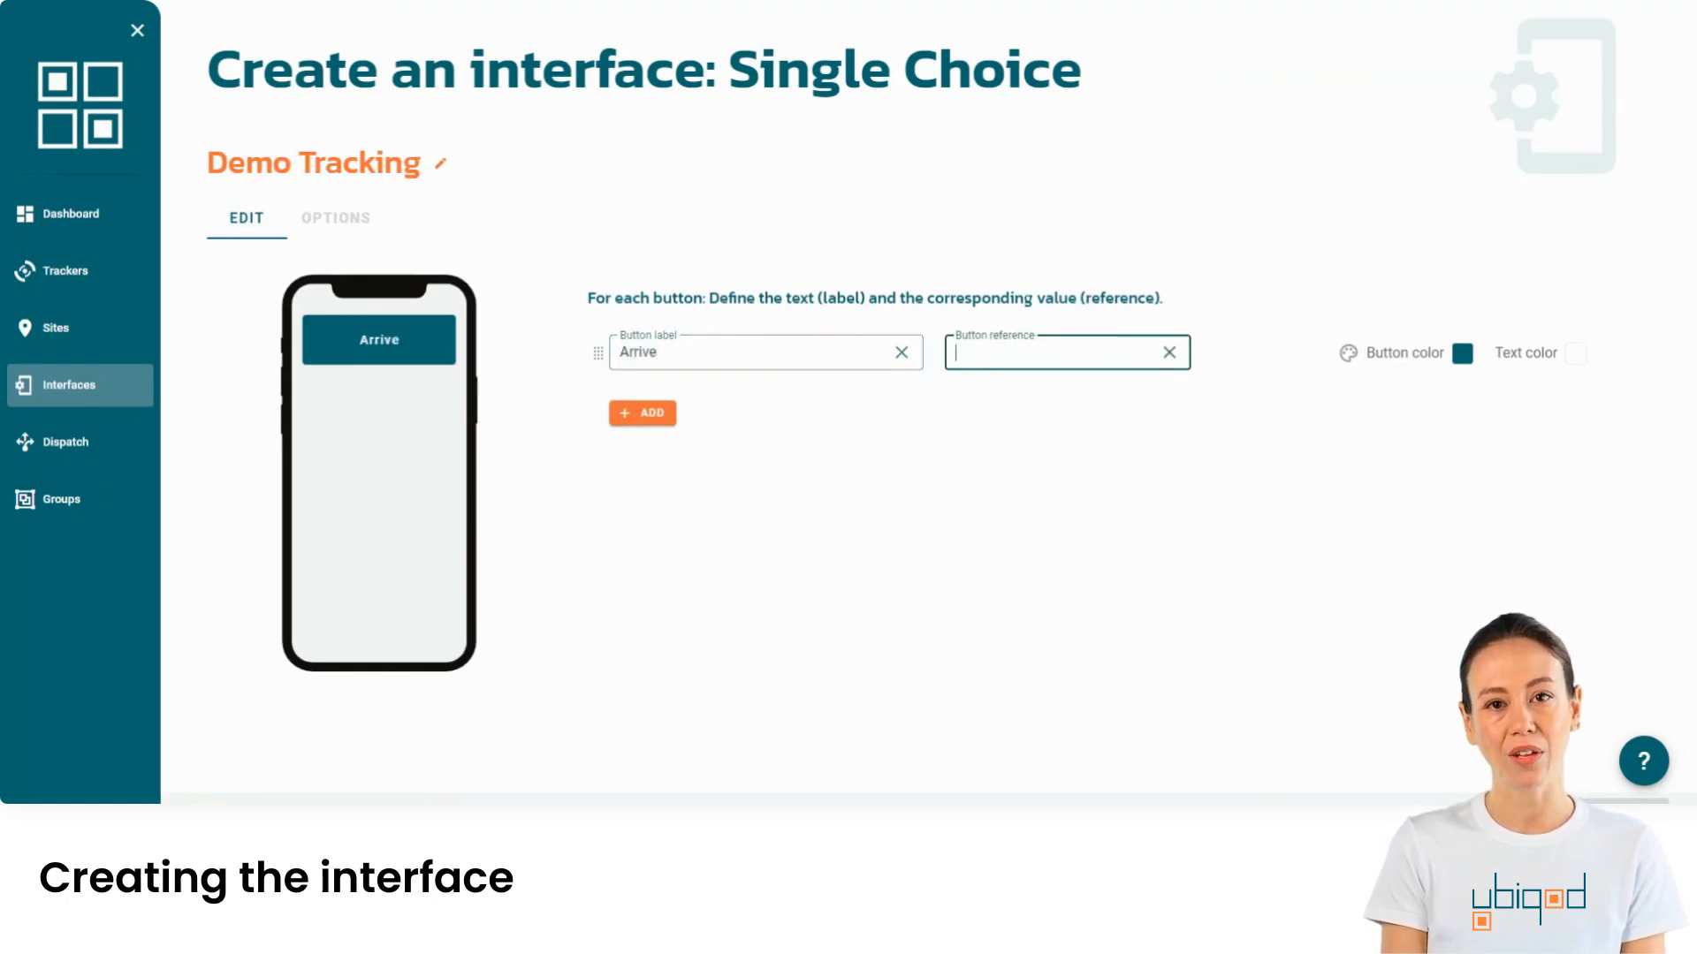
type("1")
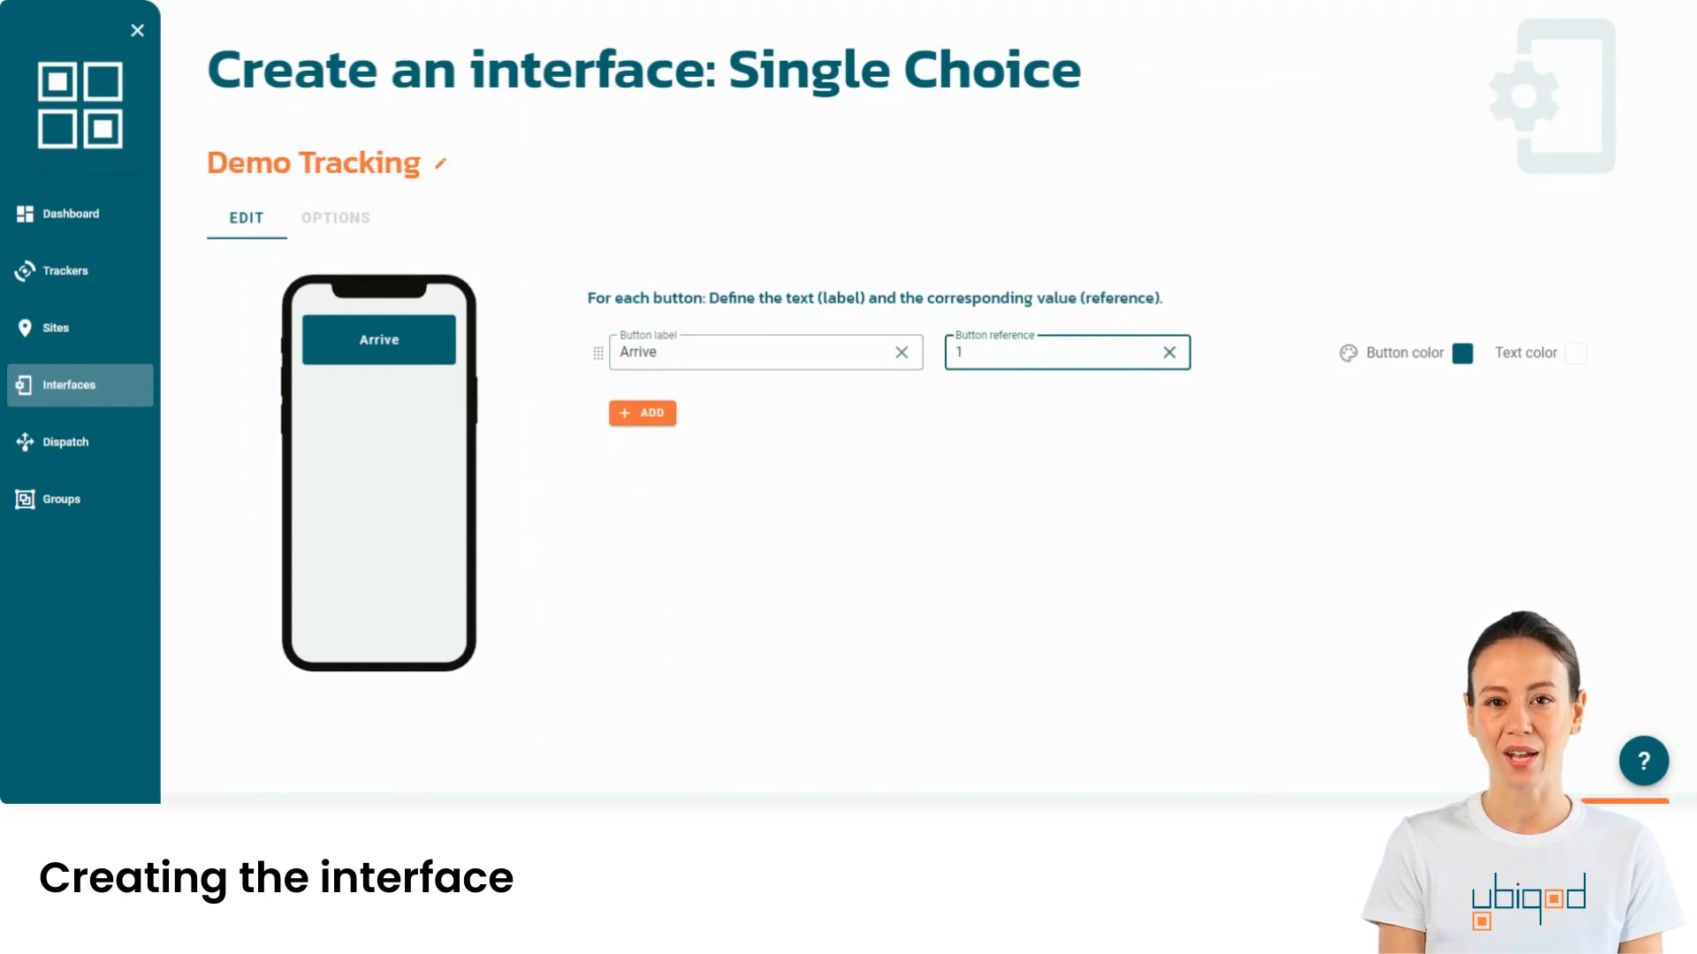
left_click(654, 421)
type("Depar")
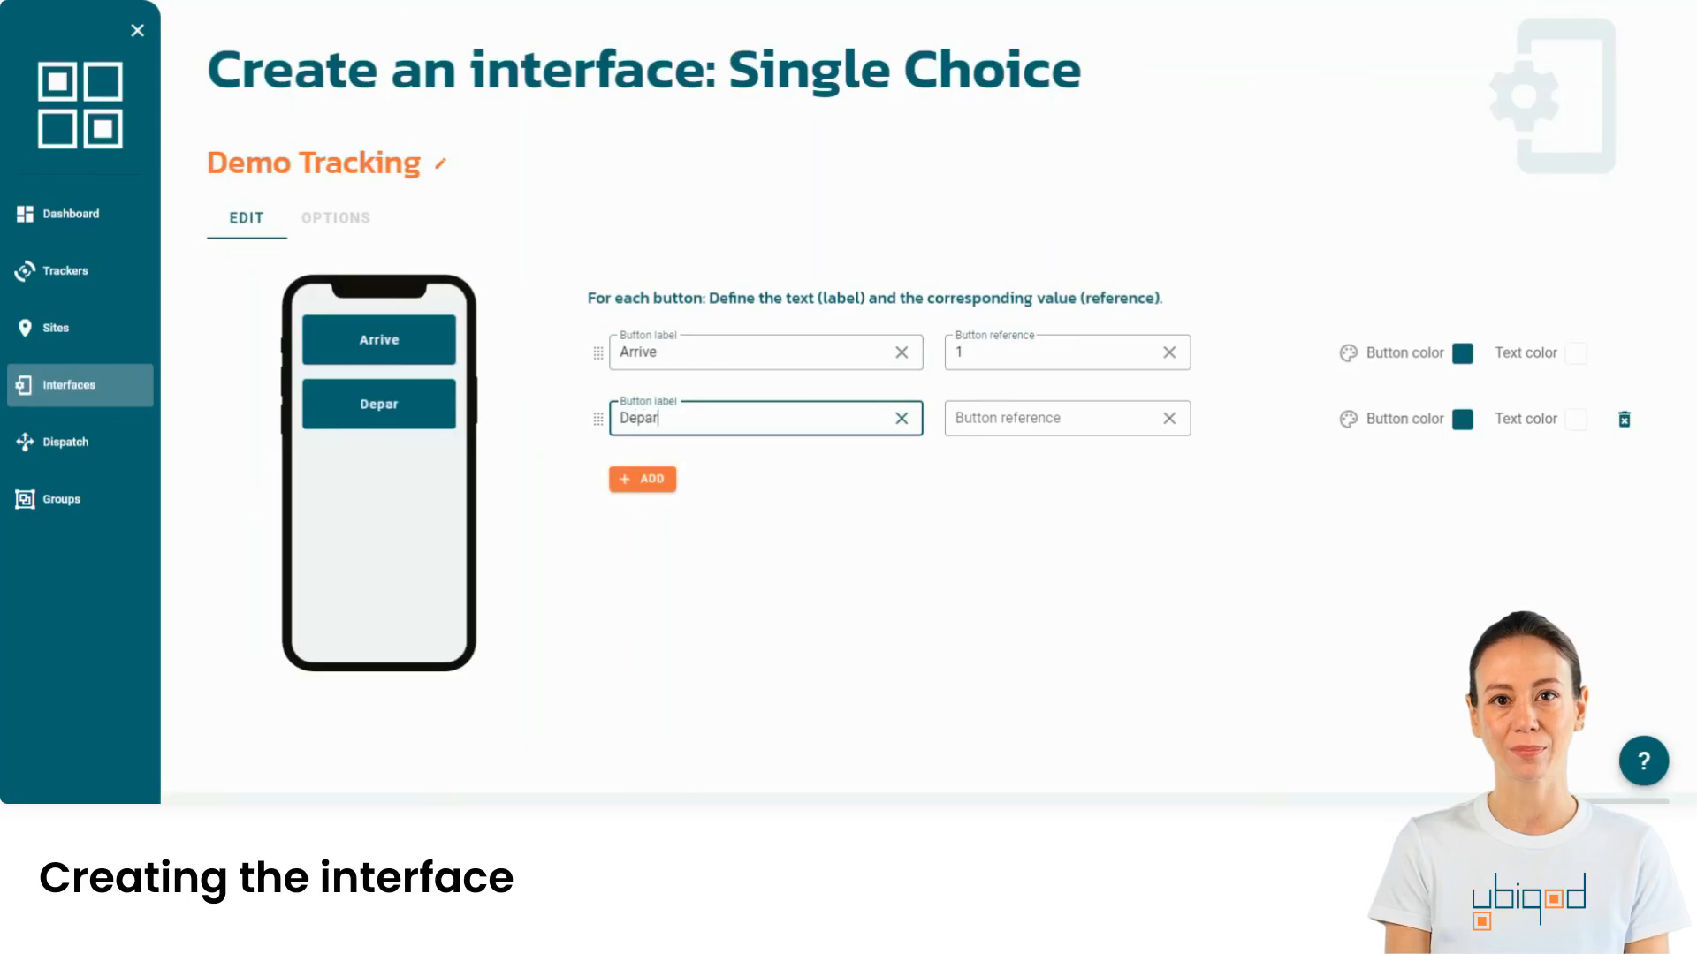
type("t")
left_click(959, 422)
type("2")
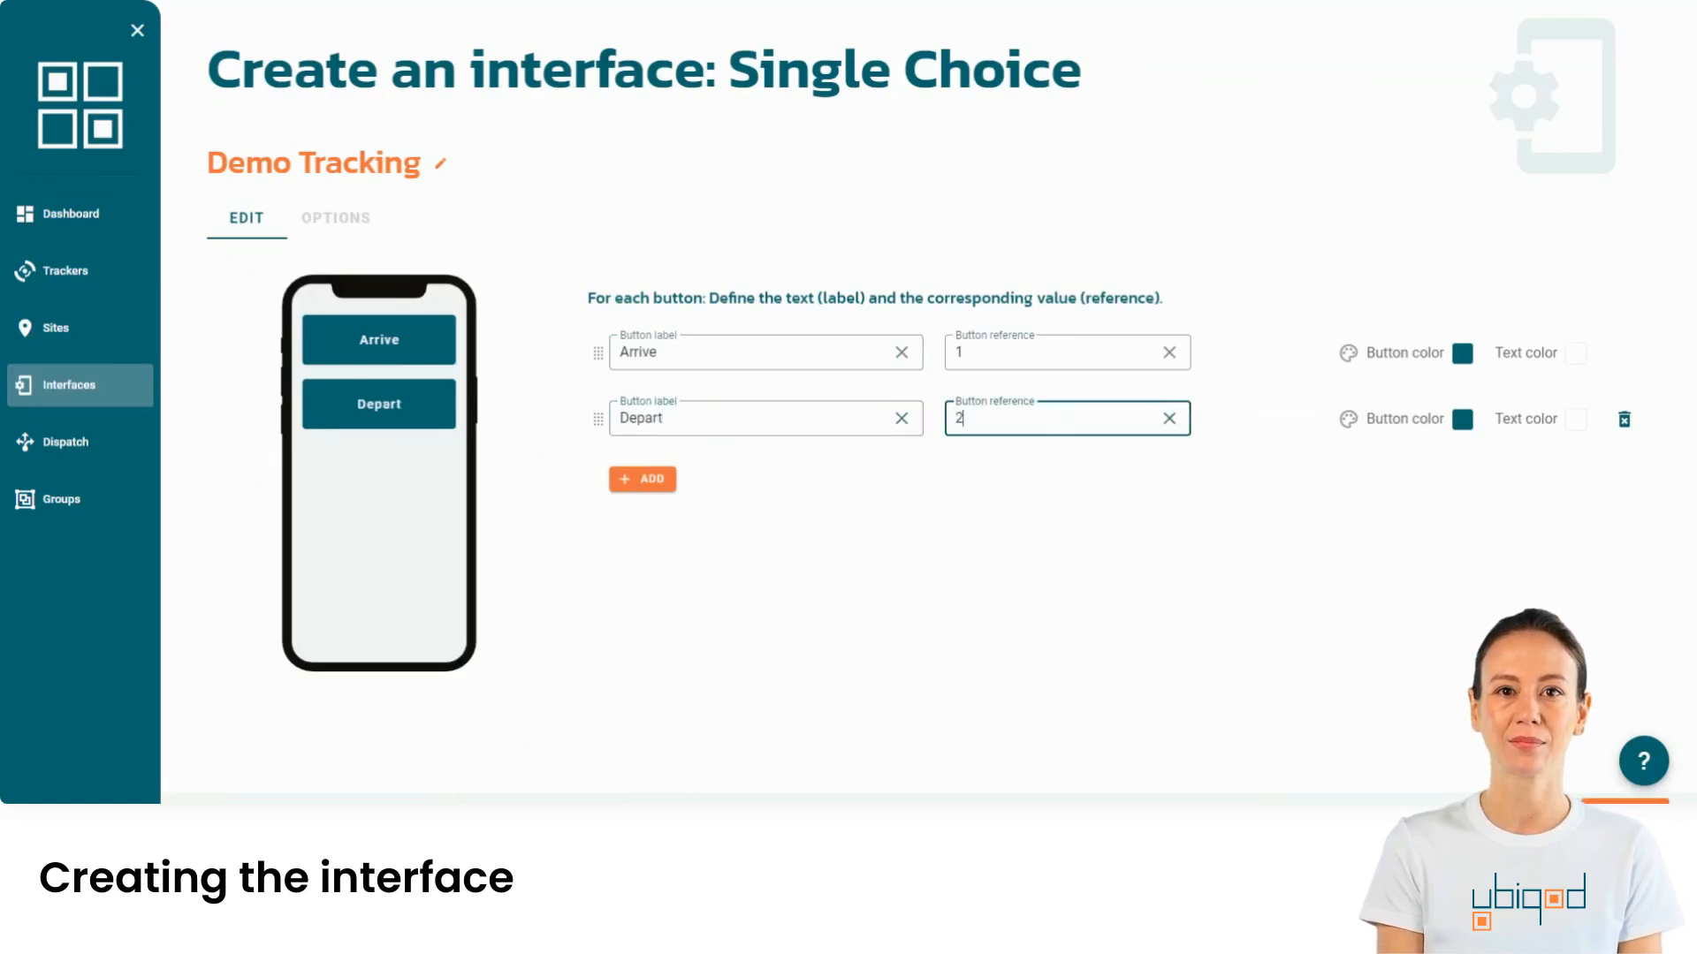
left_click(1091, 512)
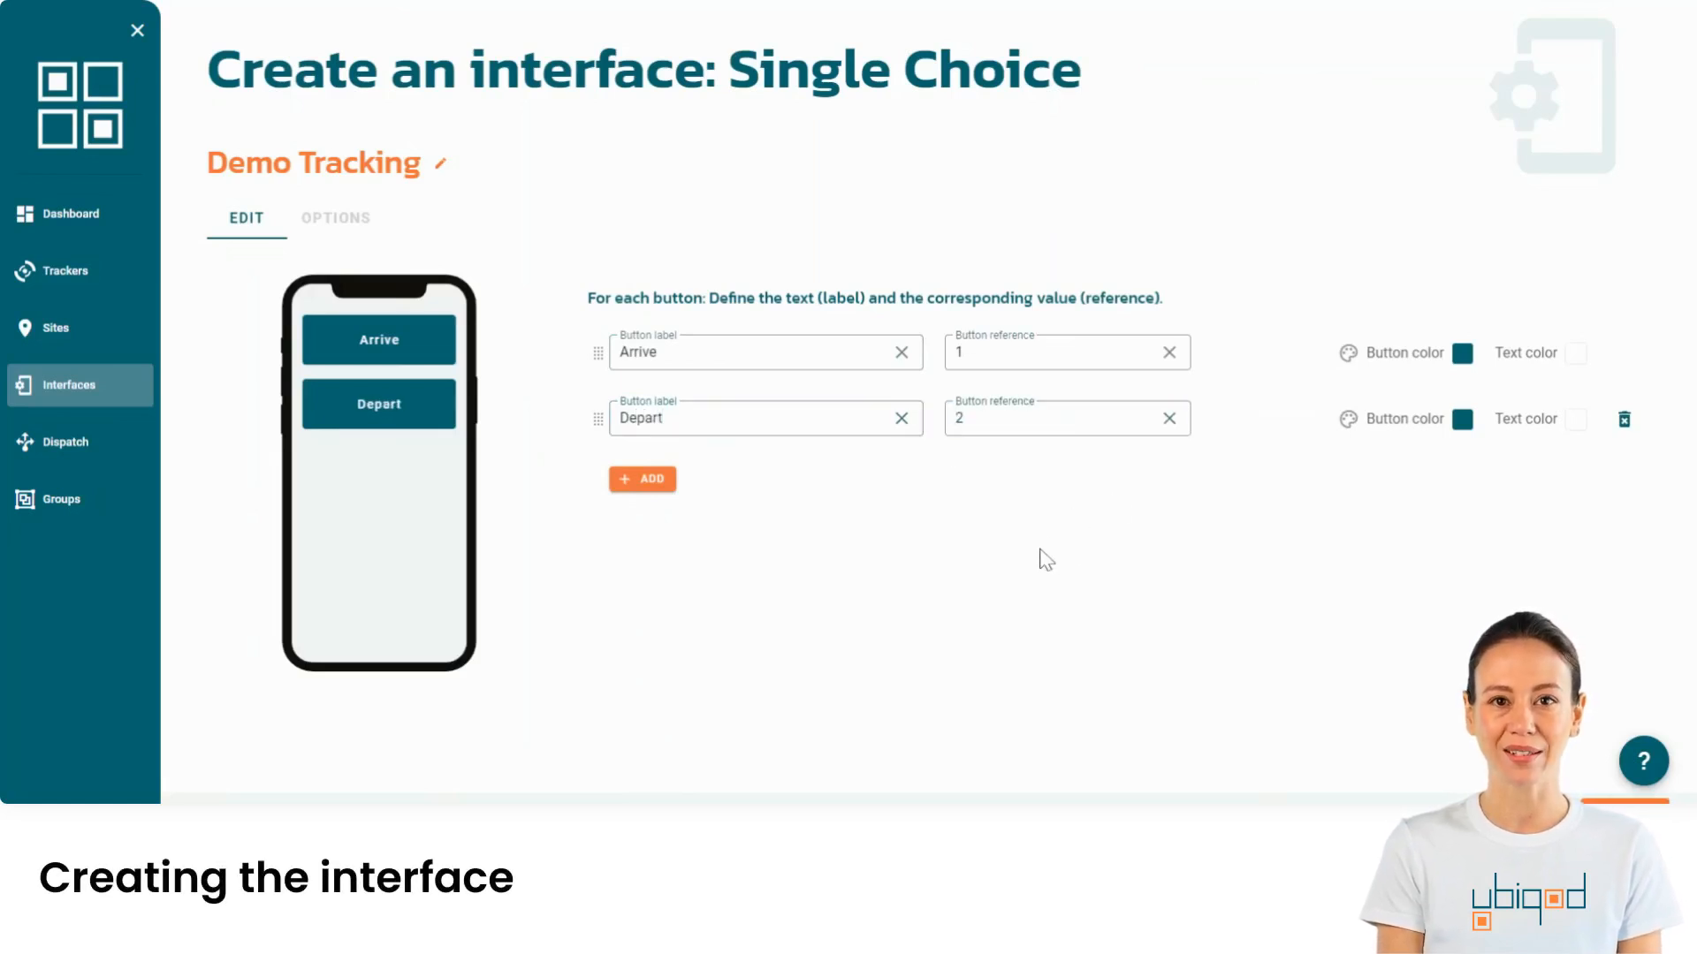
- Color the Arrive button green and the Depart button red (#C62828)
left_click(1463, 353)
left_click(1508, 311)
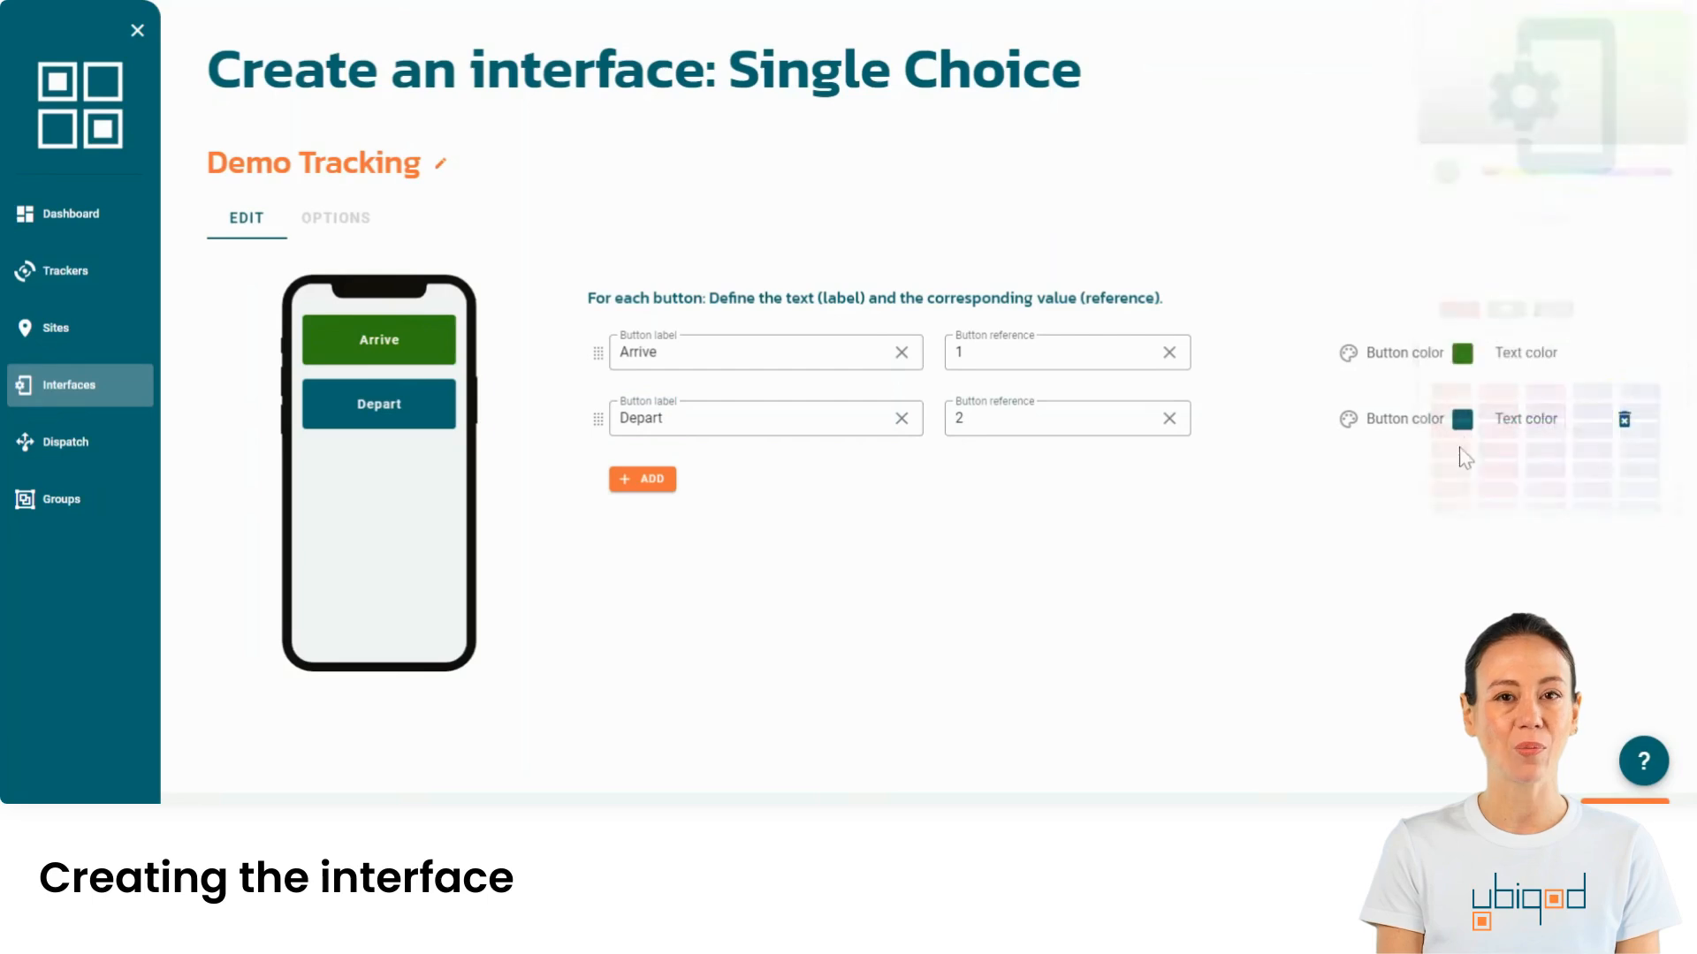
left_click(1463, 419)
left_click(1505, 326)
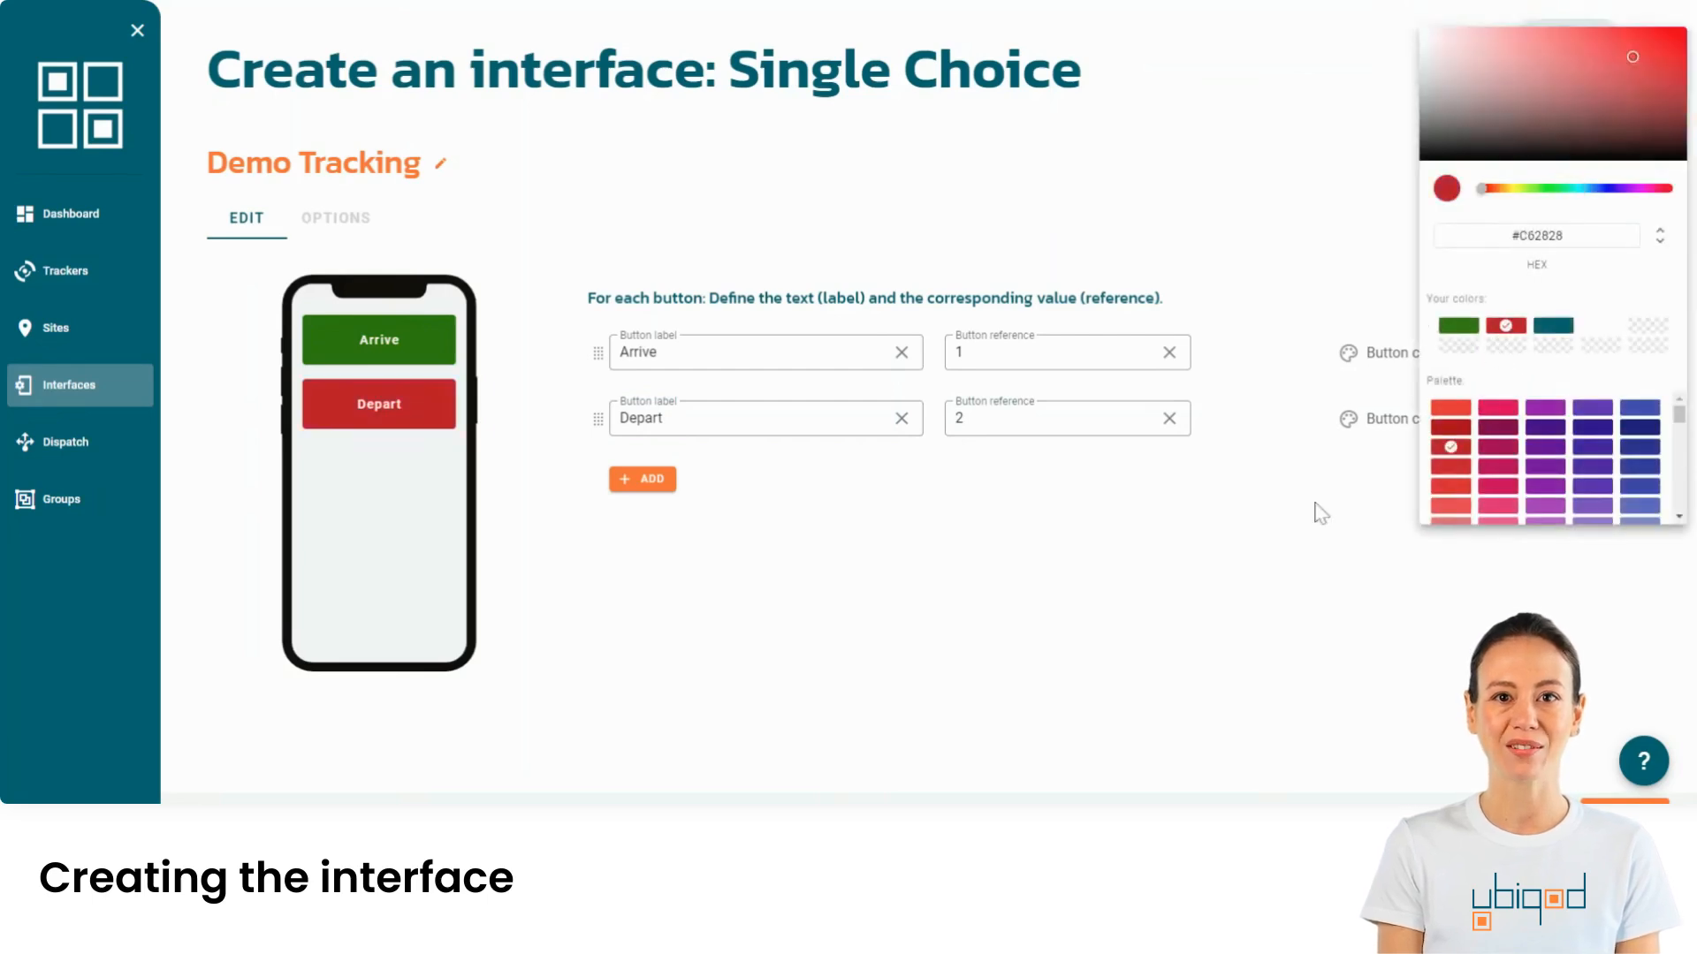
left_click(335, 217)
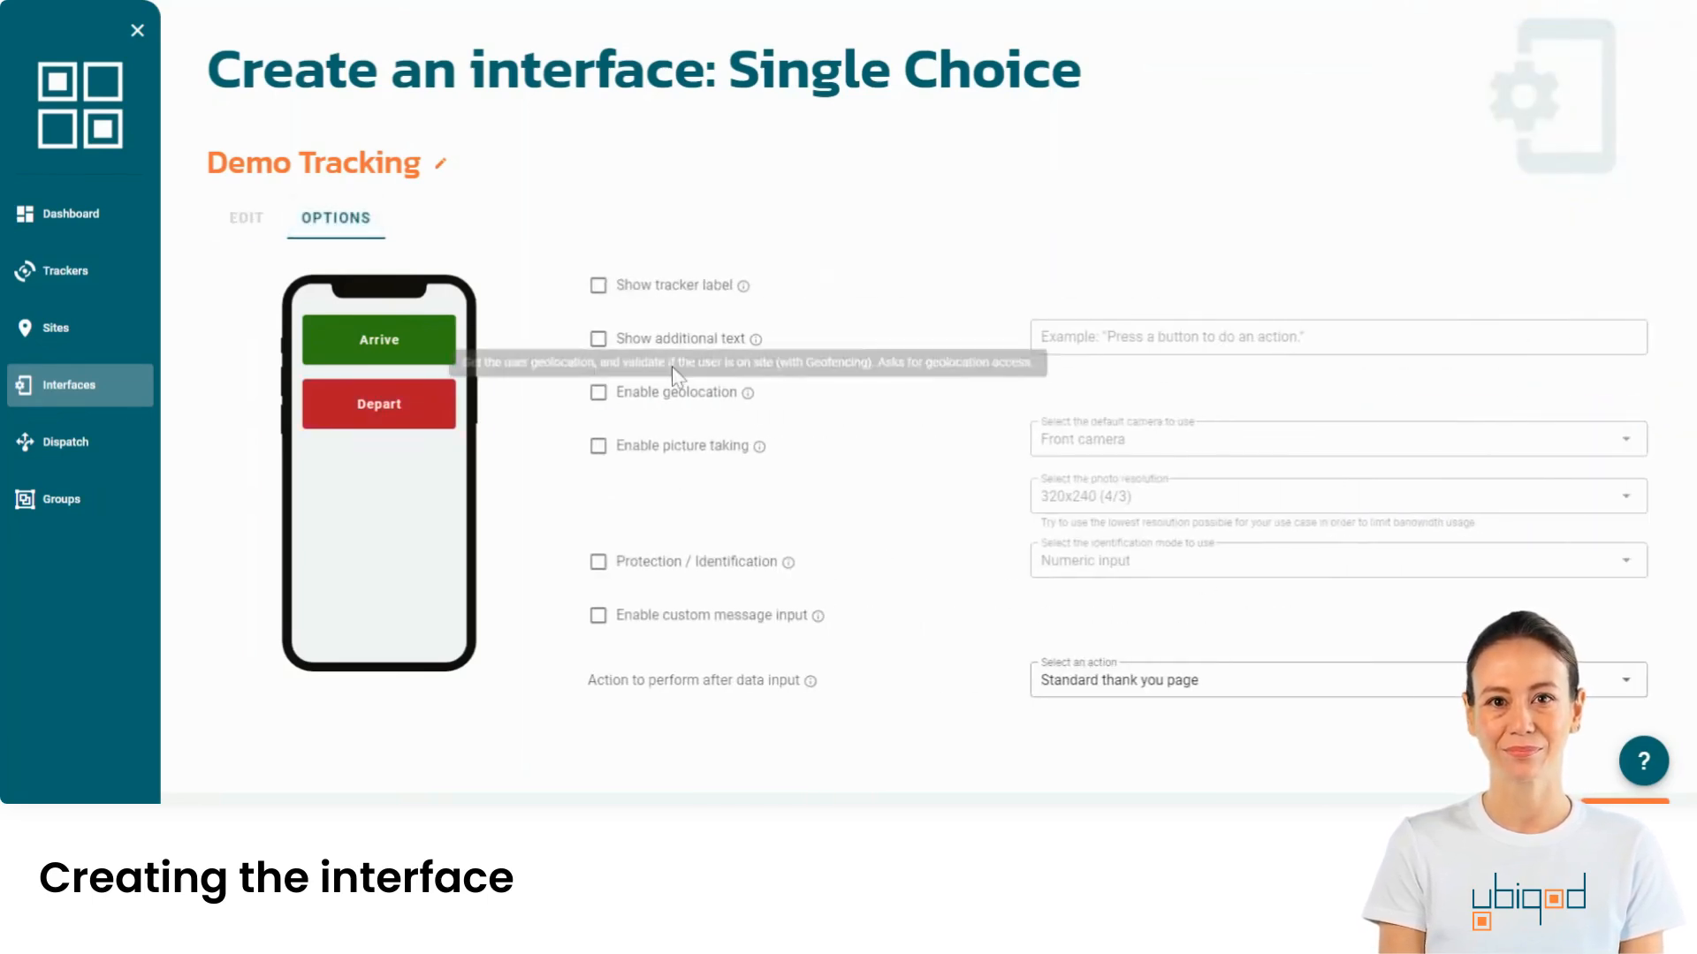
- Enable additional text with the prompt 'Please make your choice' above the buttons
left_click(599, 339)
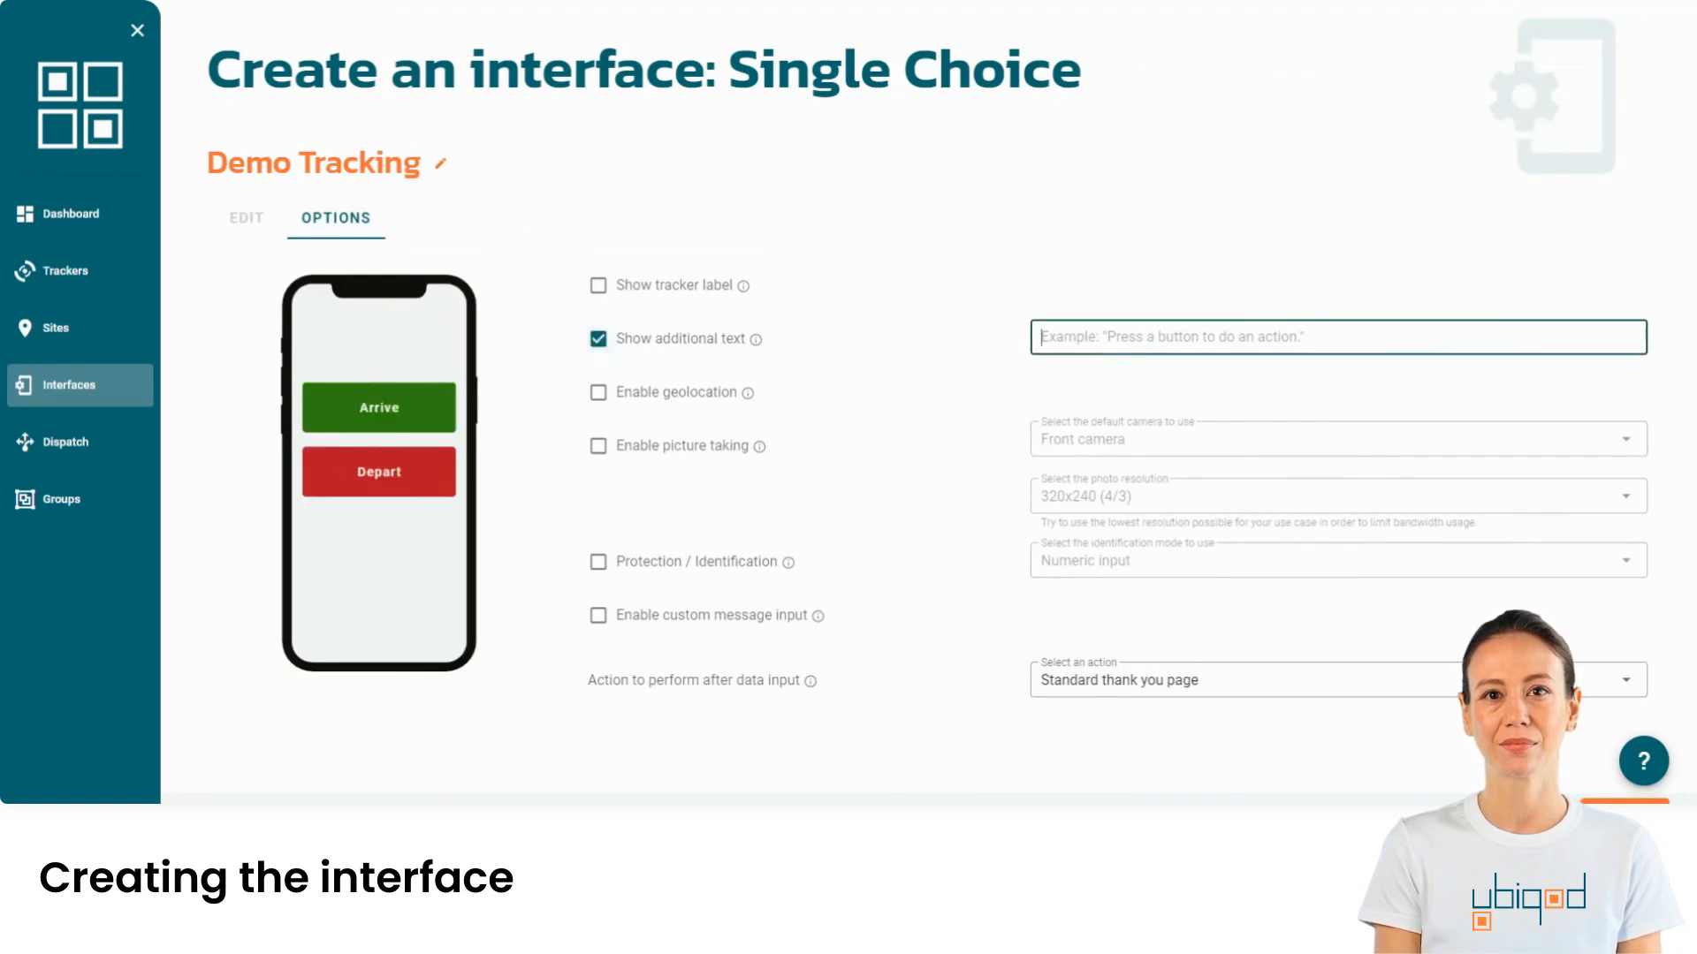
type("Please make")
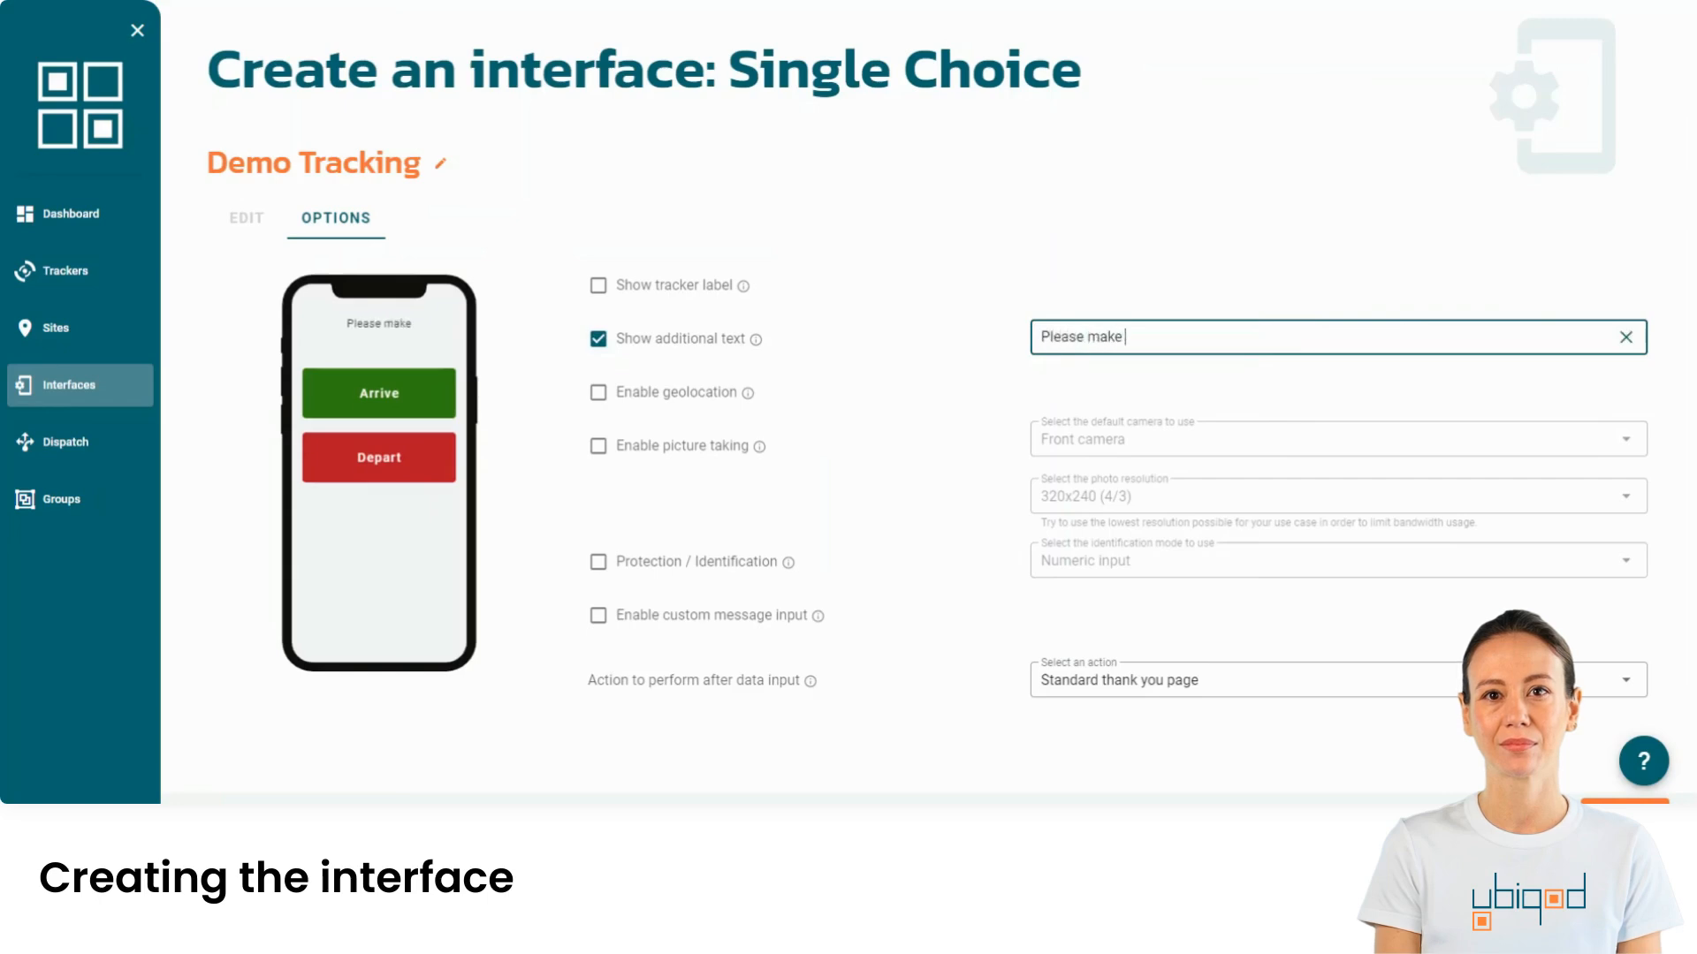
type(" your choice")
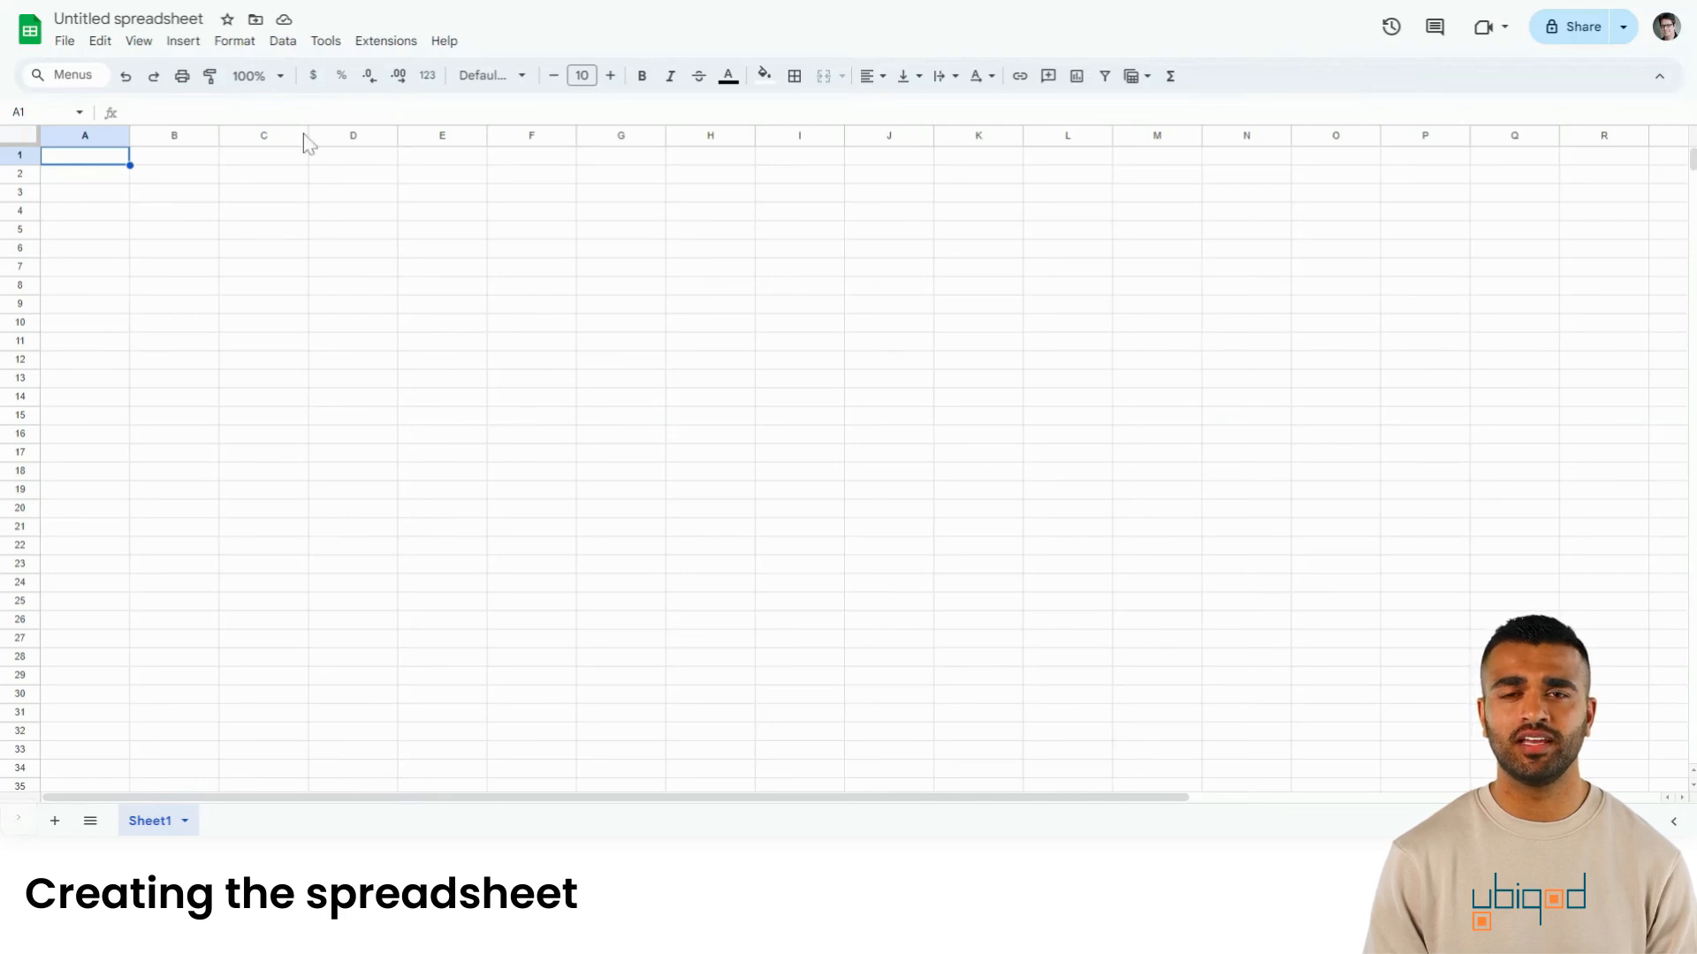
- Rename the spreadsheet to 'Tracking sheet'
left_click(177, 20)
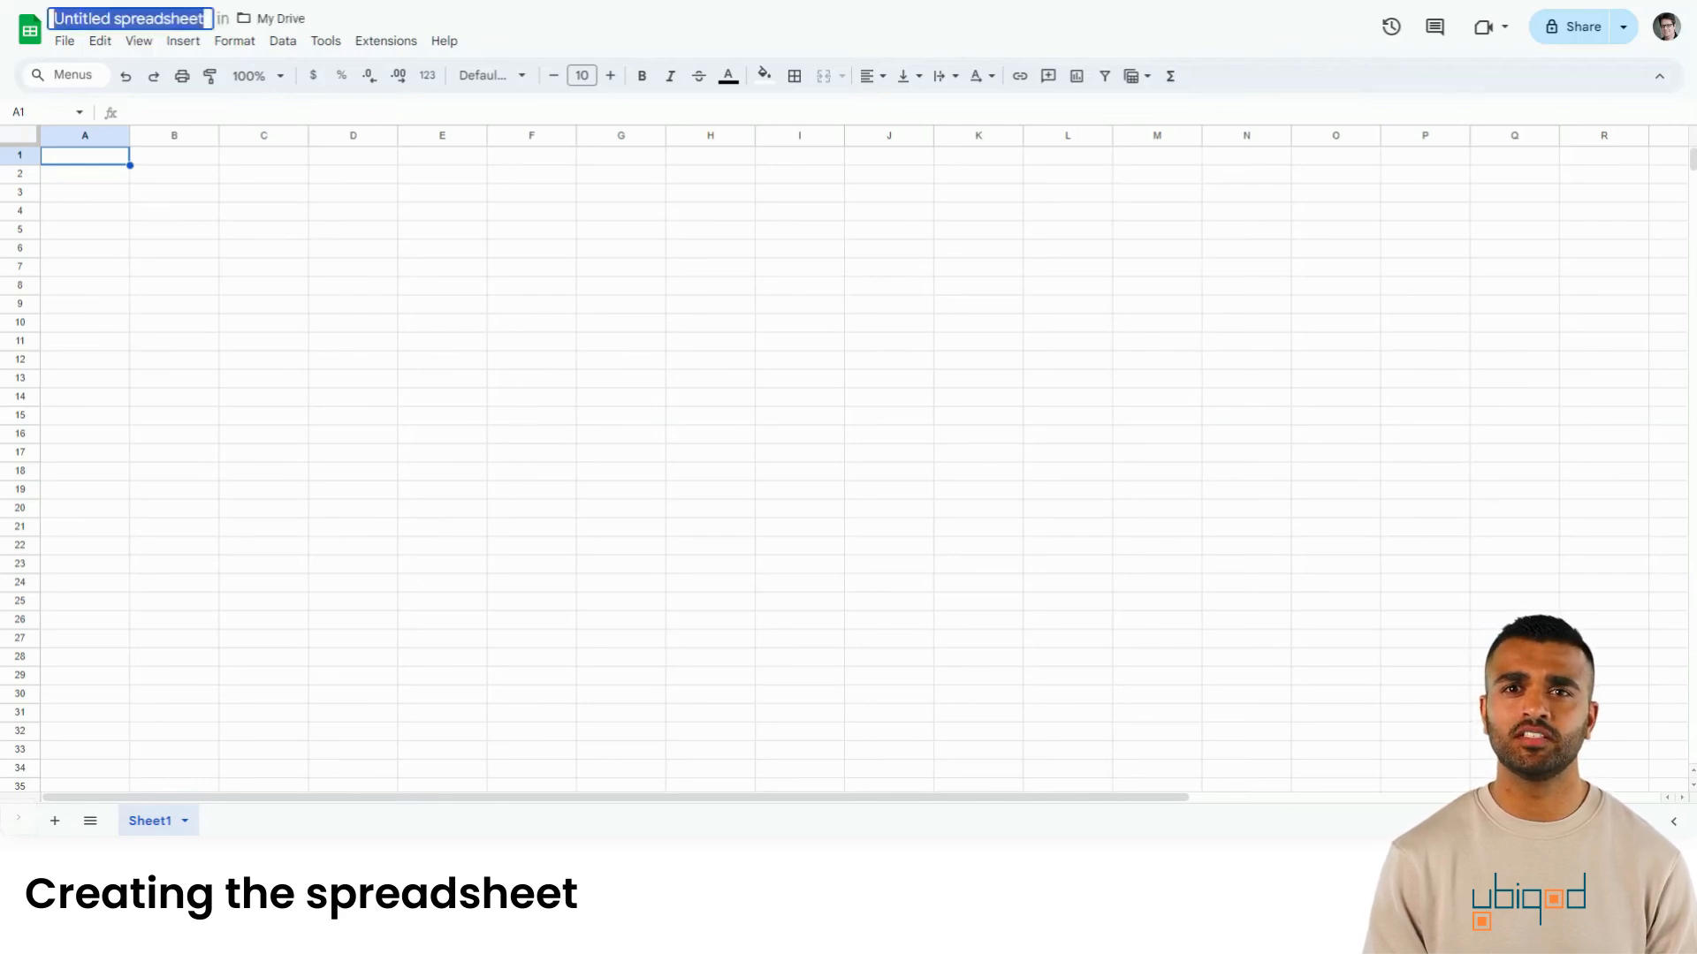
type("Tracking")
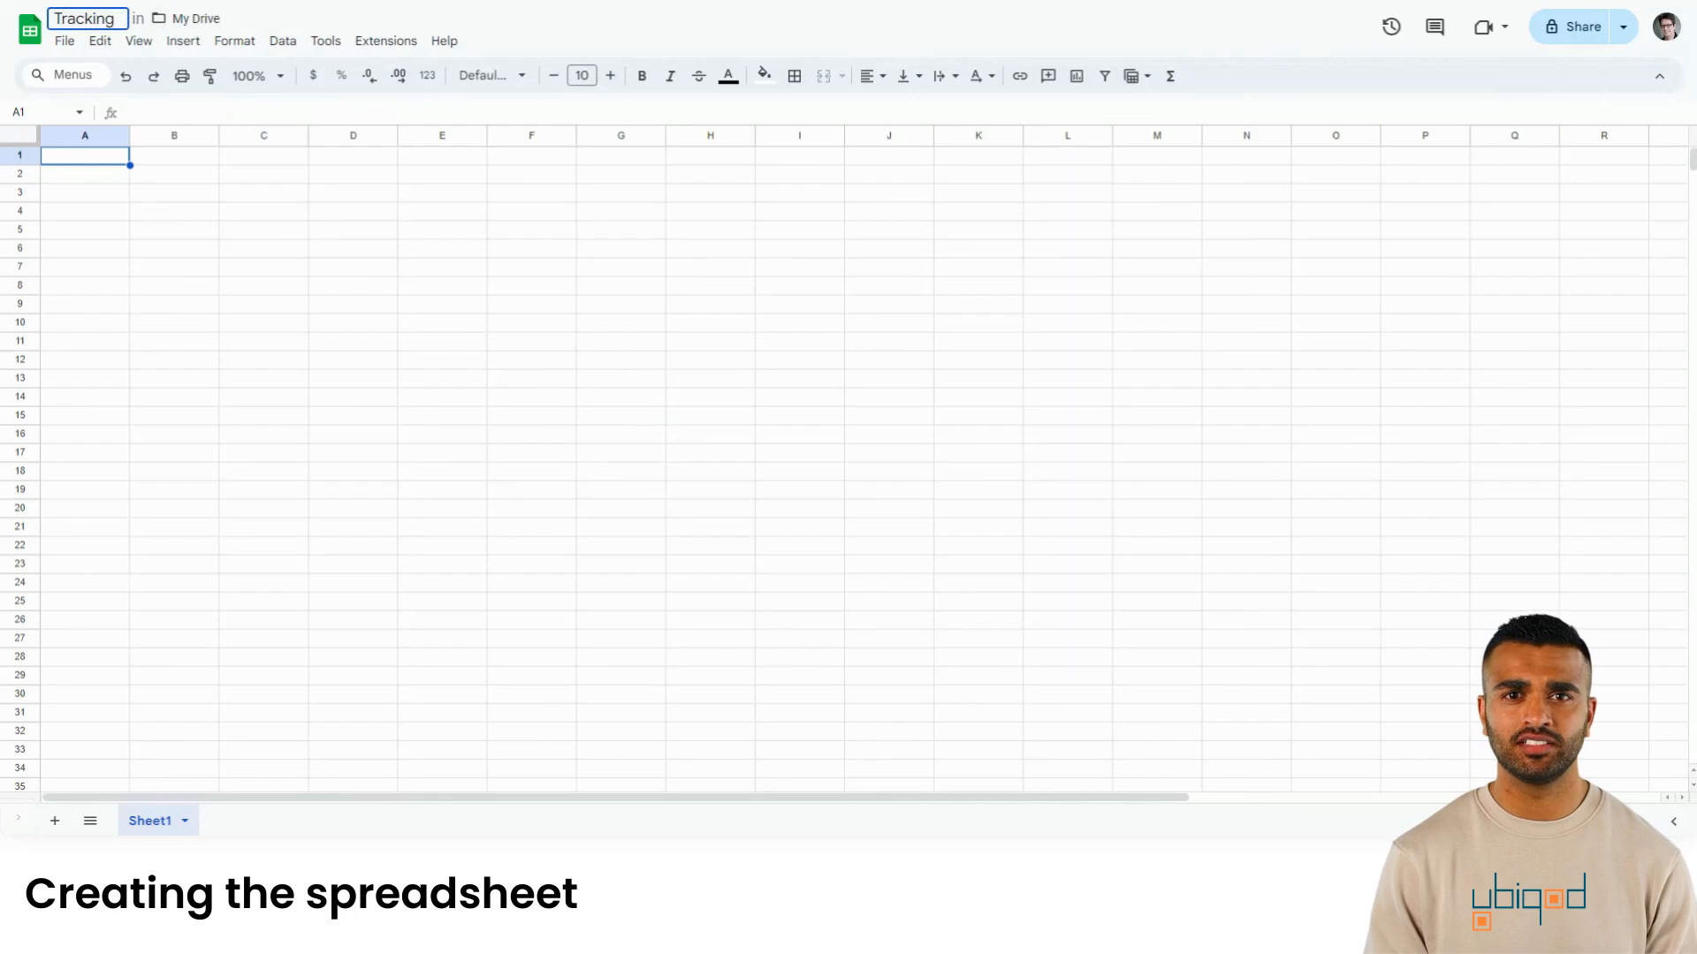
type(" sheet")
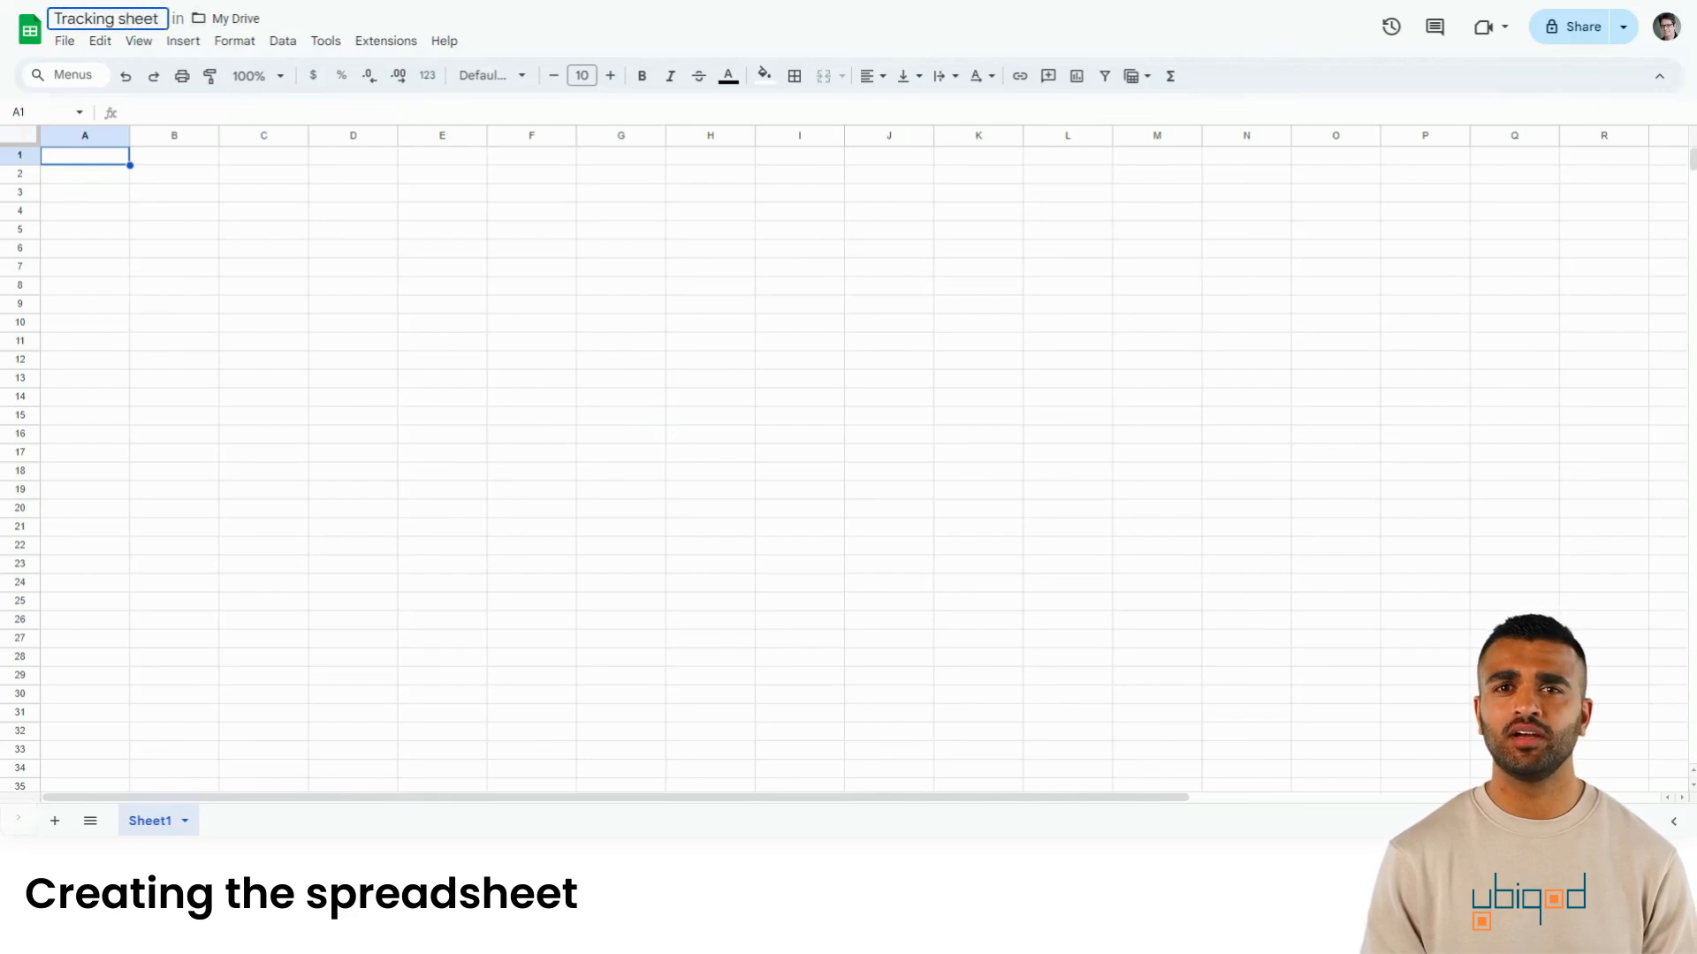
left_click(102, 160)
- Enter the headers Time, Location and Event in cells A1, B1 and C1
type("T")
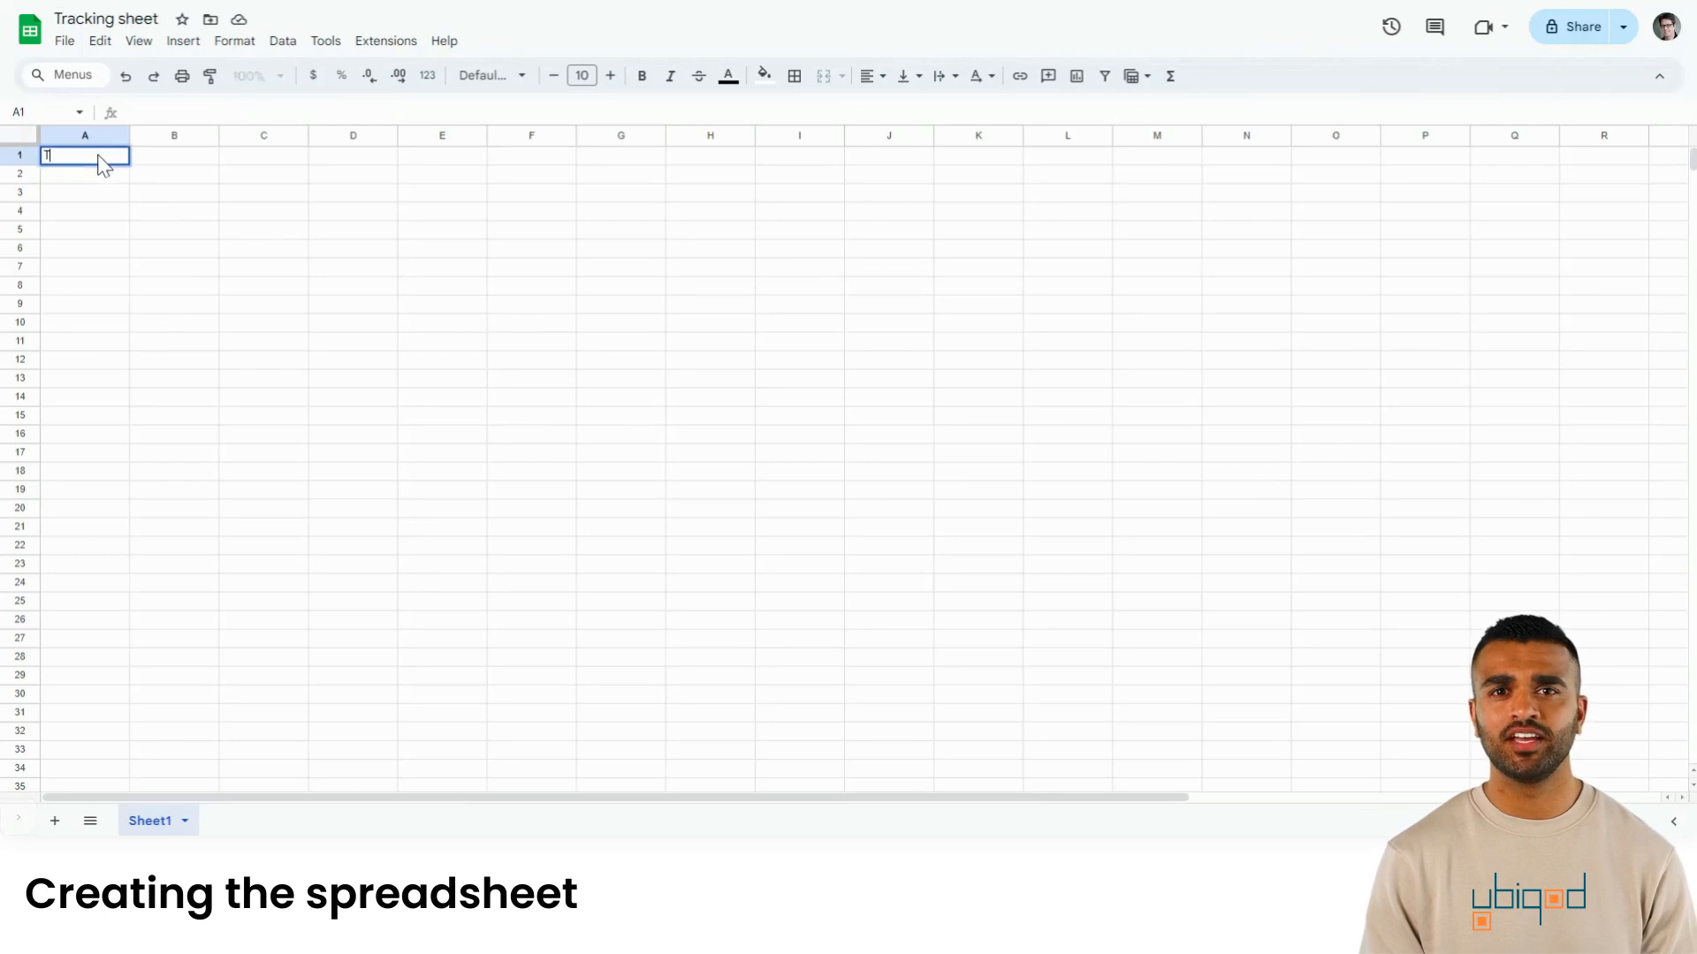
type("ime")
key("Tab")
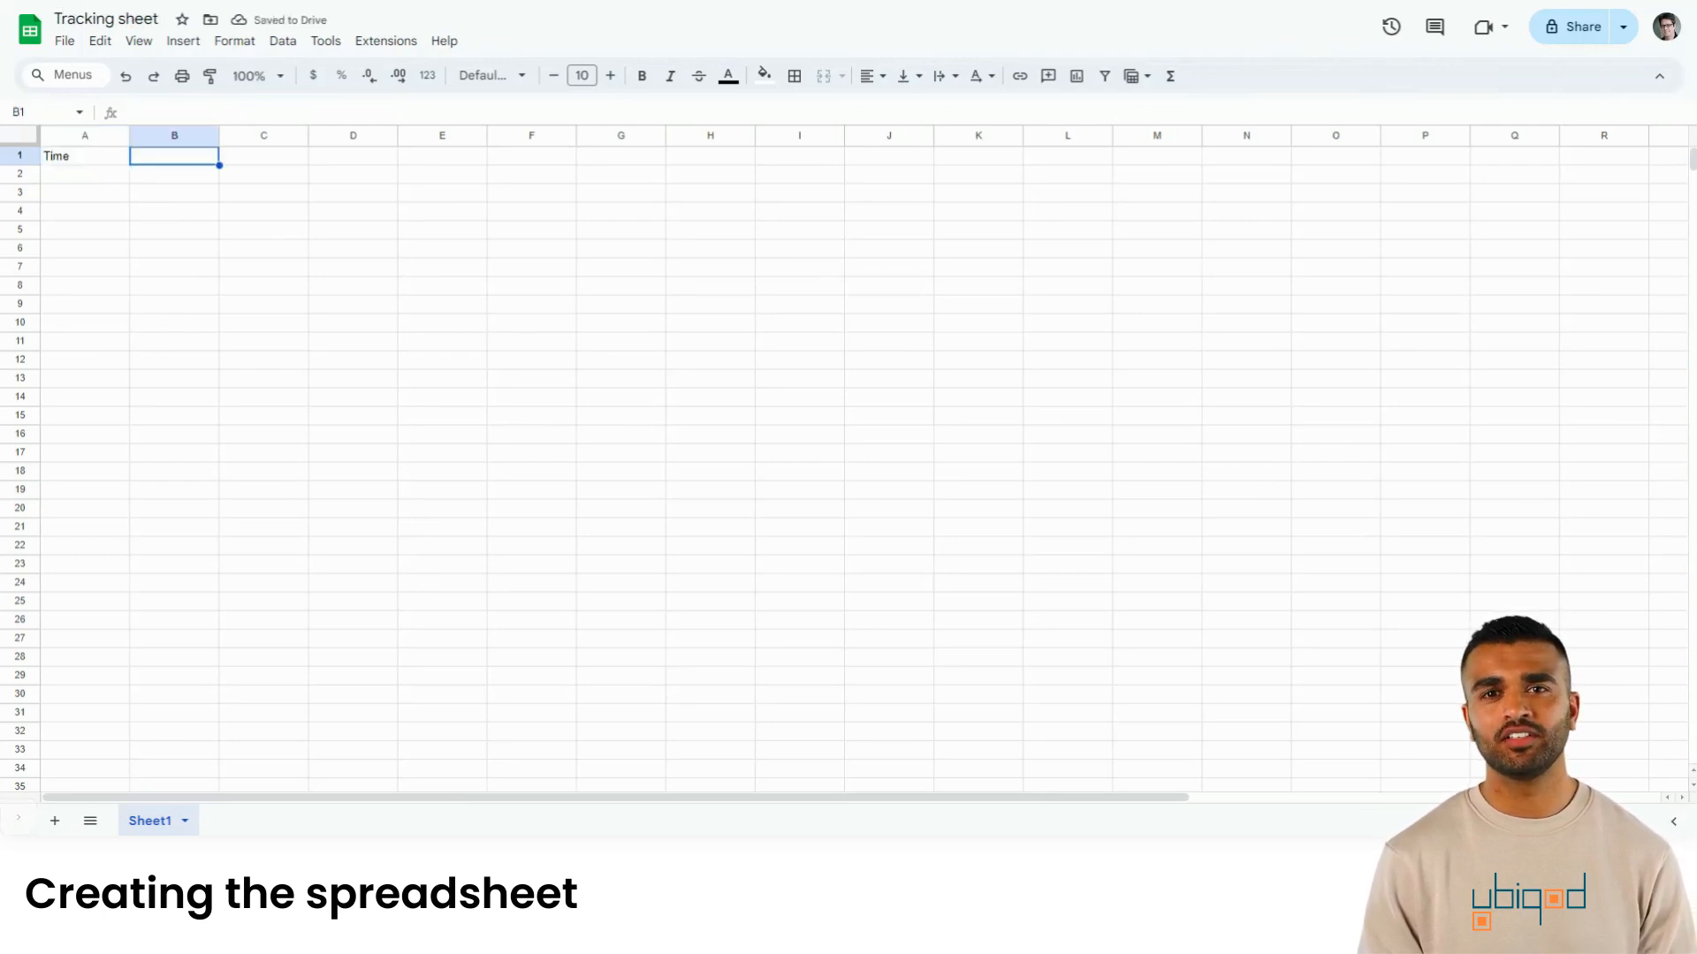
type("Location")
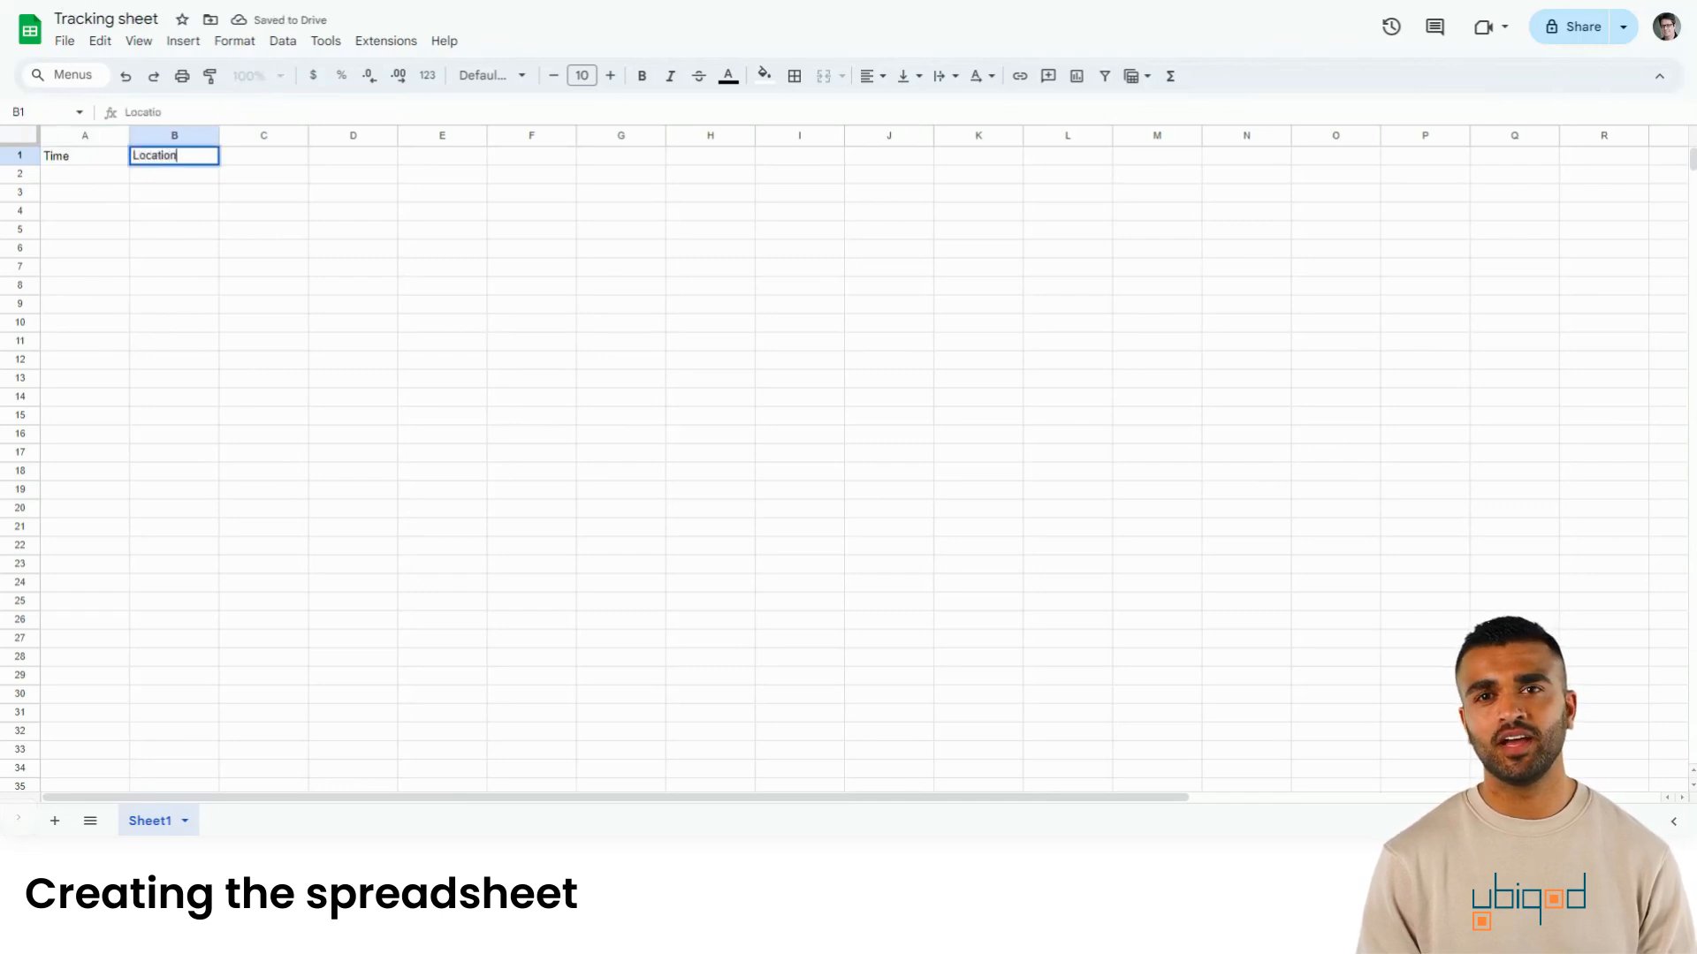
key("Tab")
type("Even")
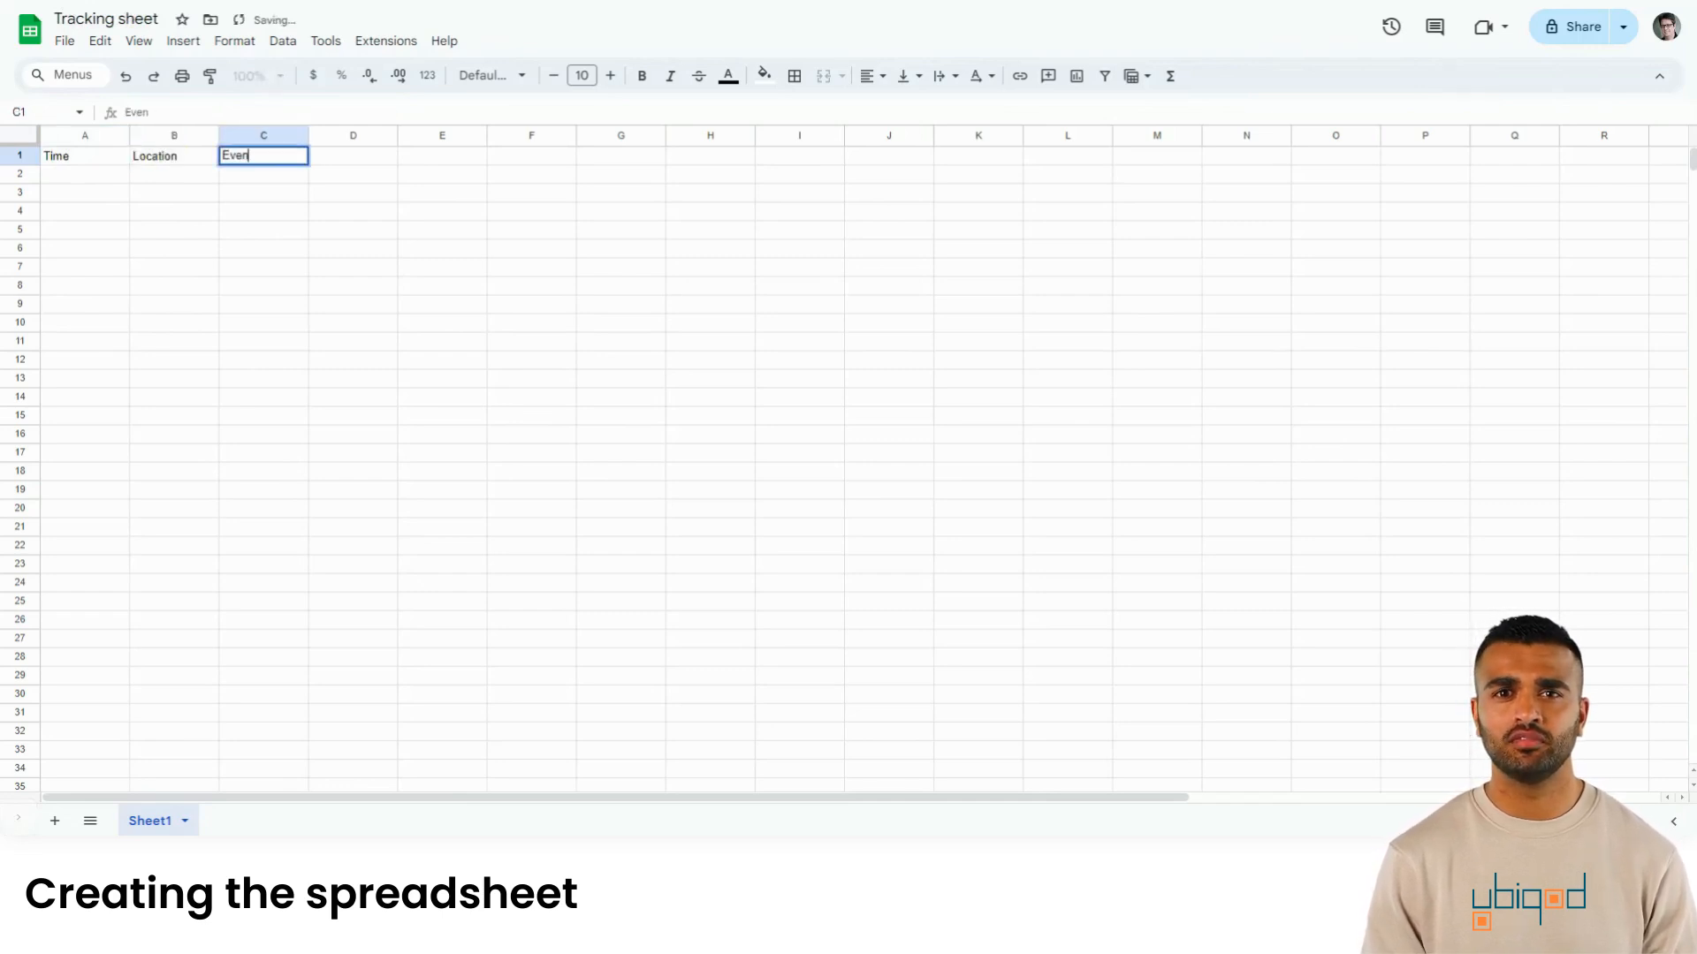
key("Left")
key("Left")
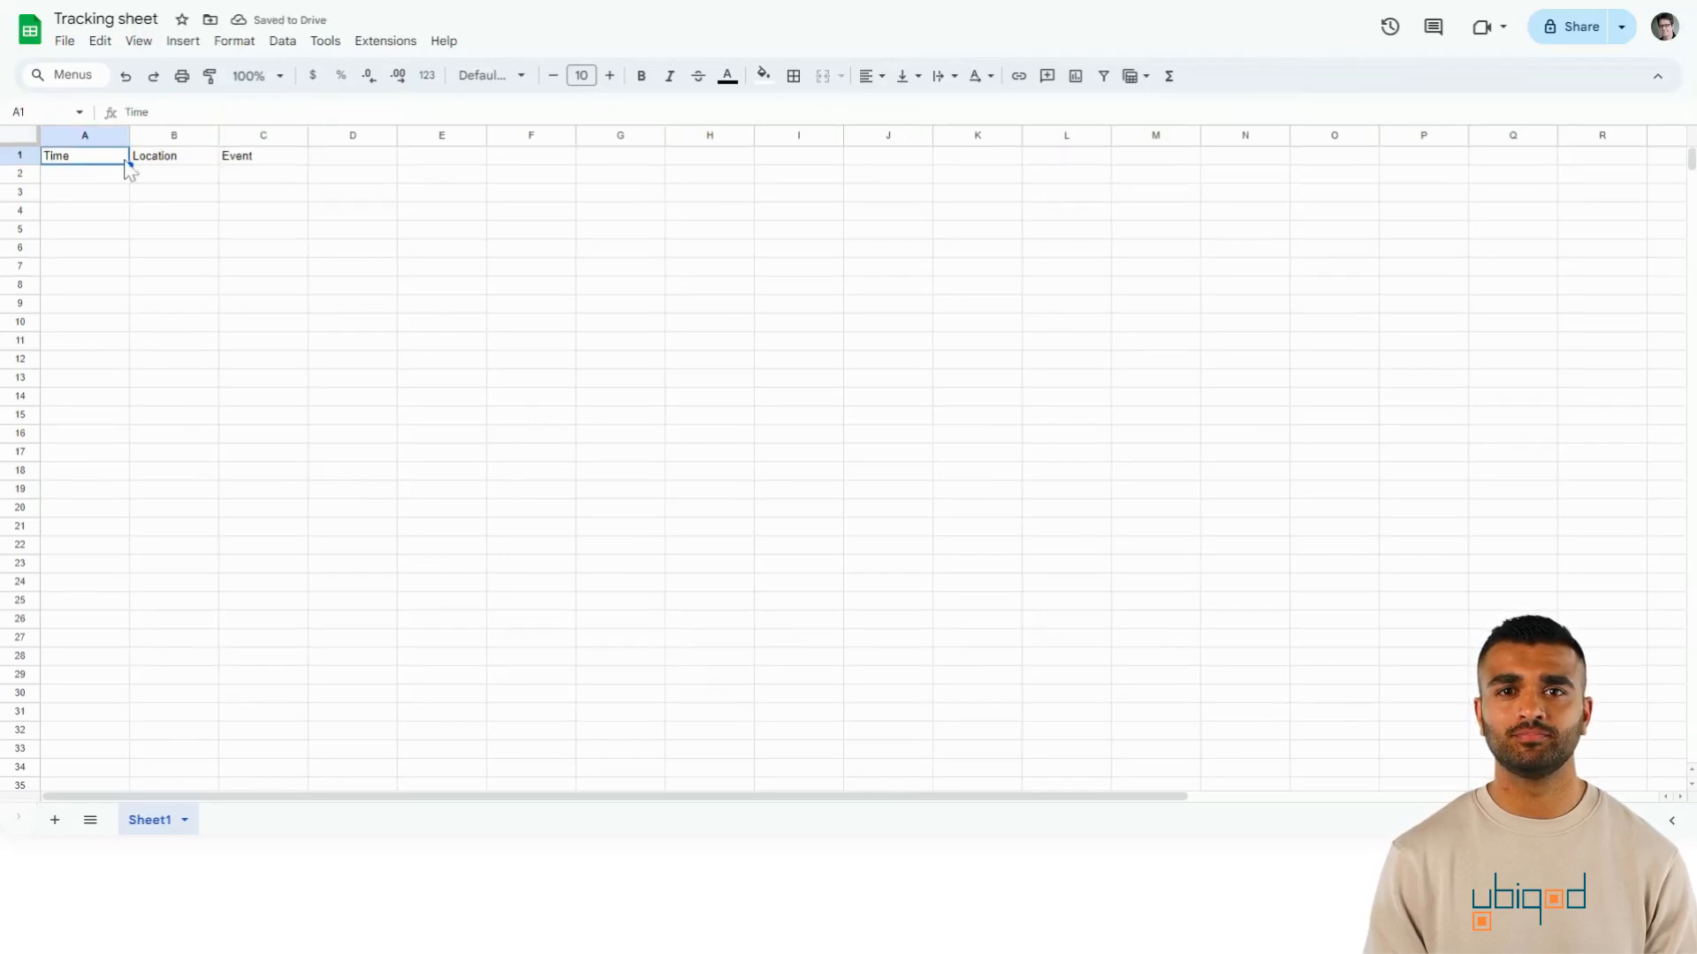
- Apply the default alternating colours with a header row to columns A–C
left_click_drag(85, 140, 247, 134)
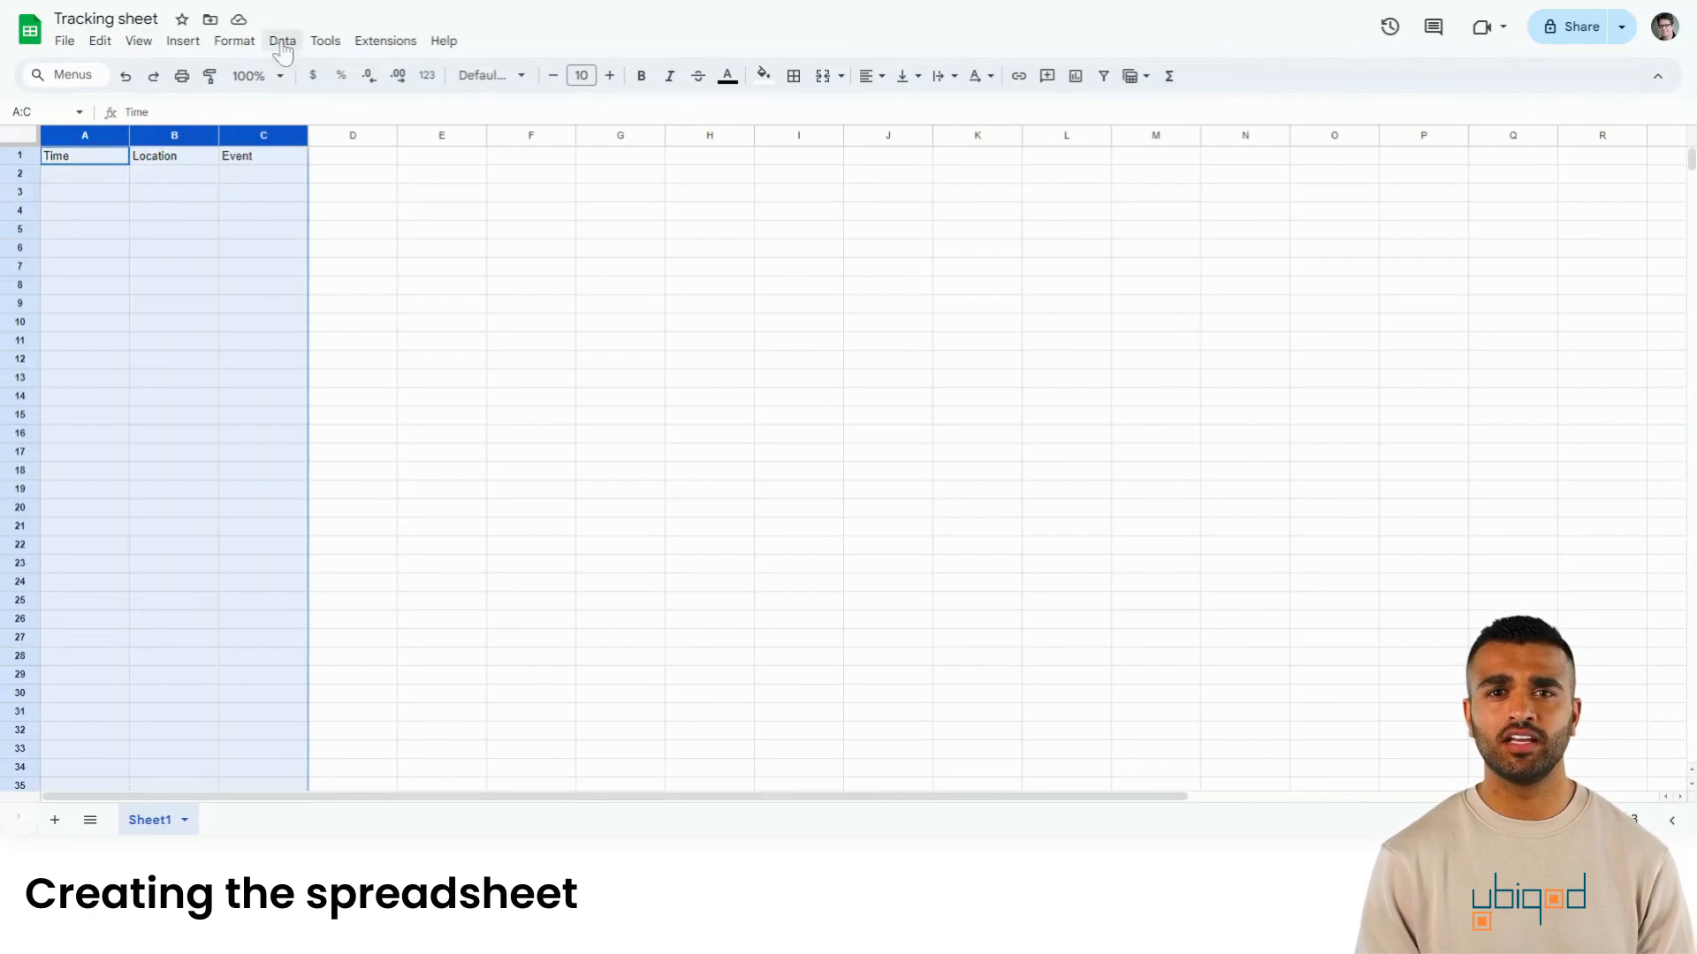
left_click(243, 46)
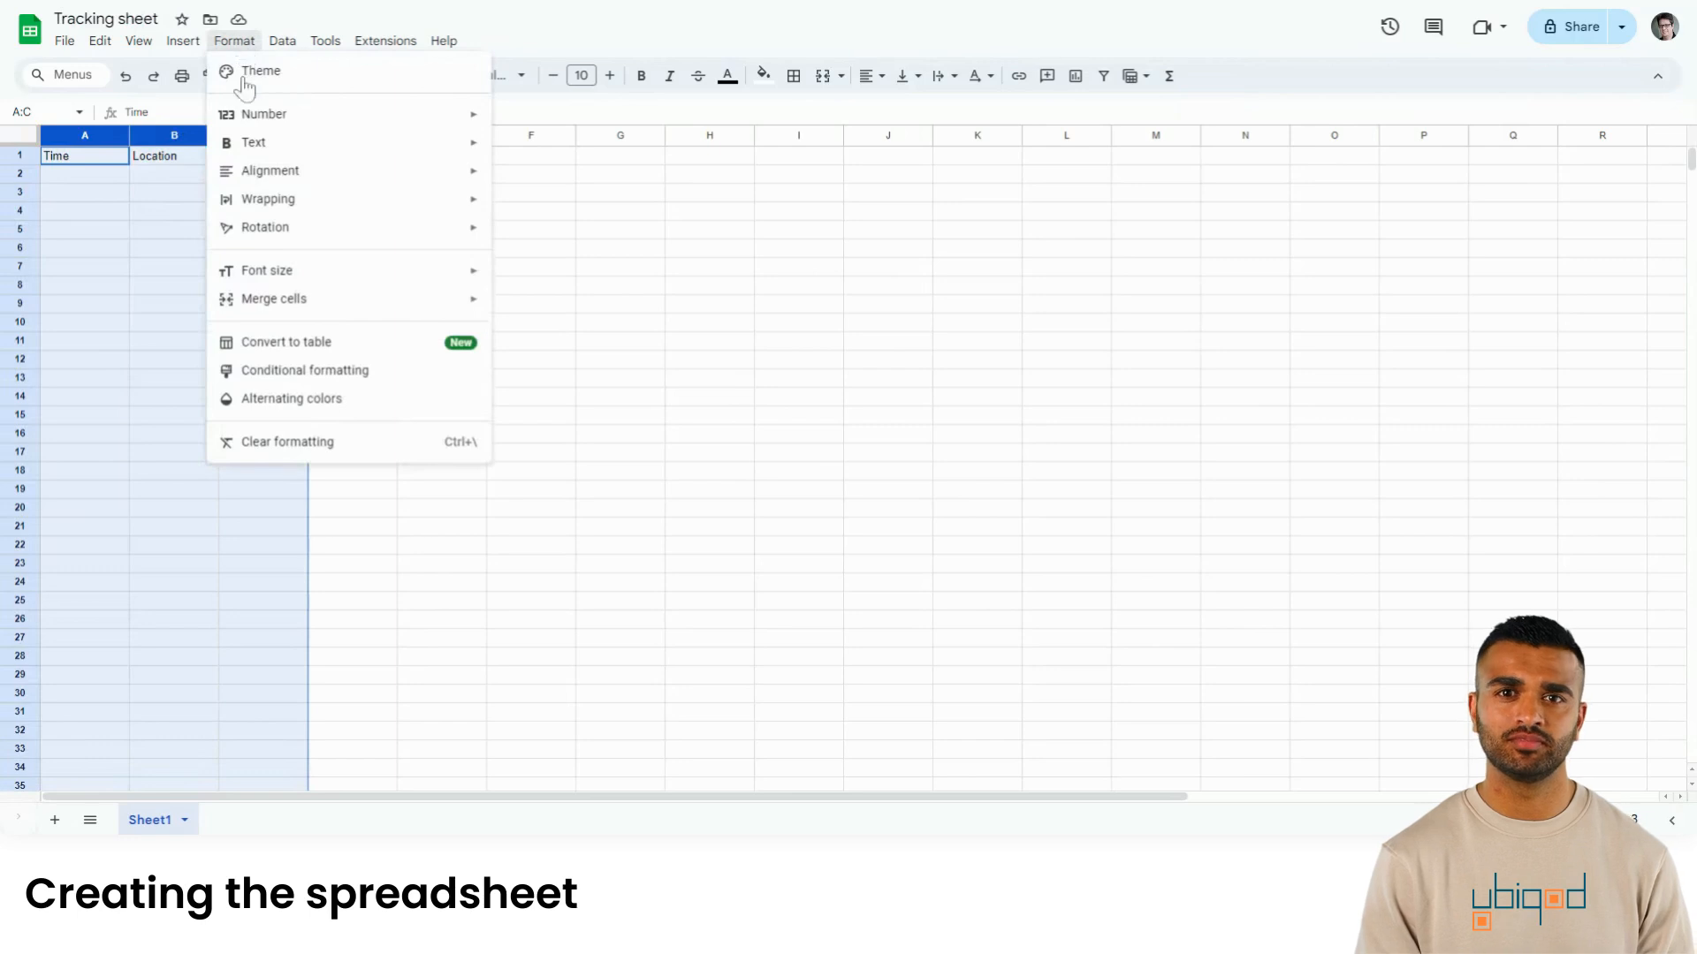
left_click(266, 400)
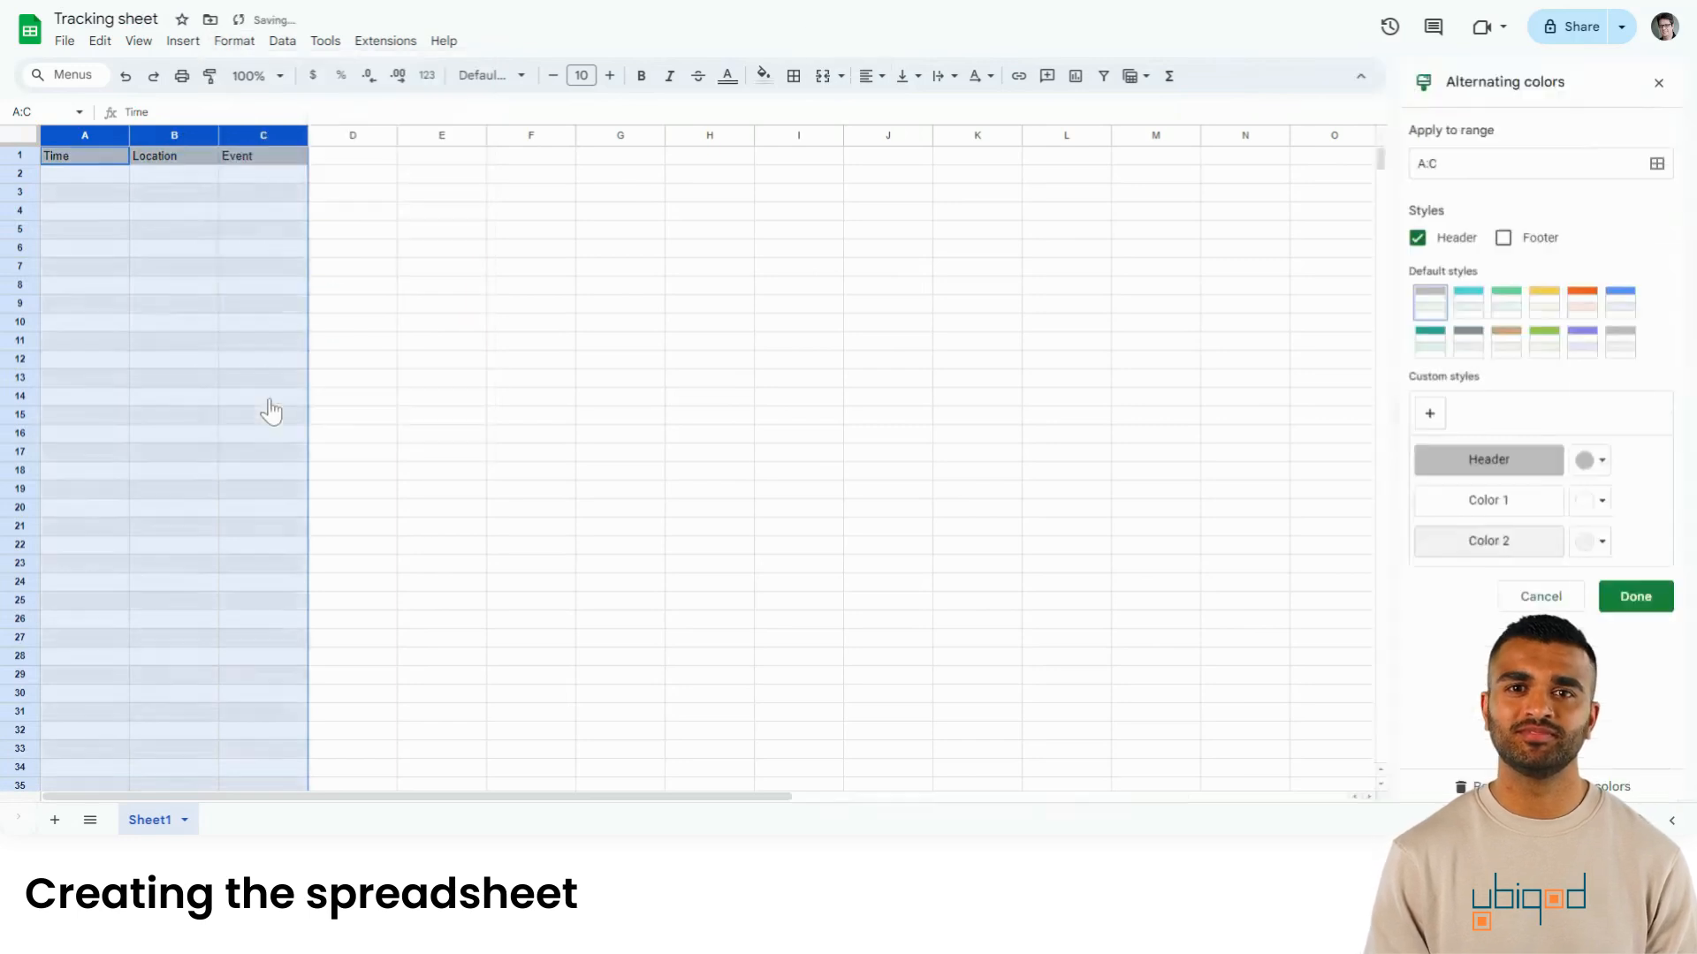
left_click(76, 161)
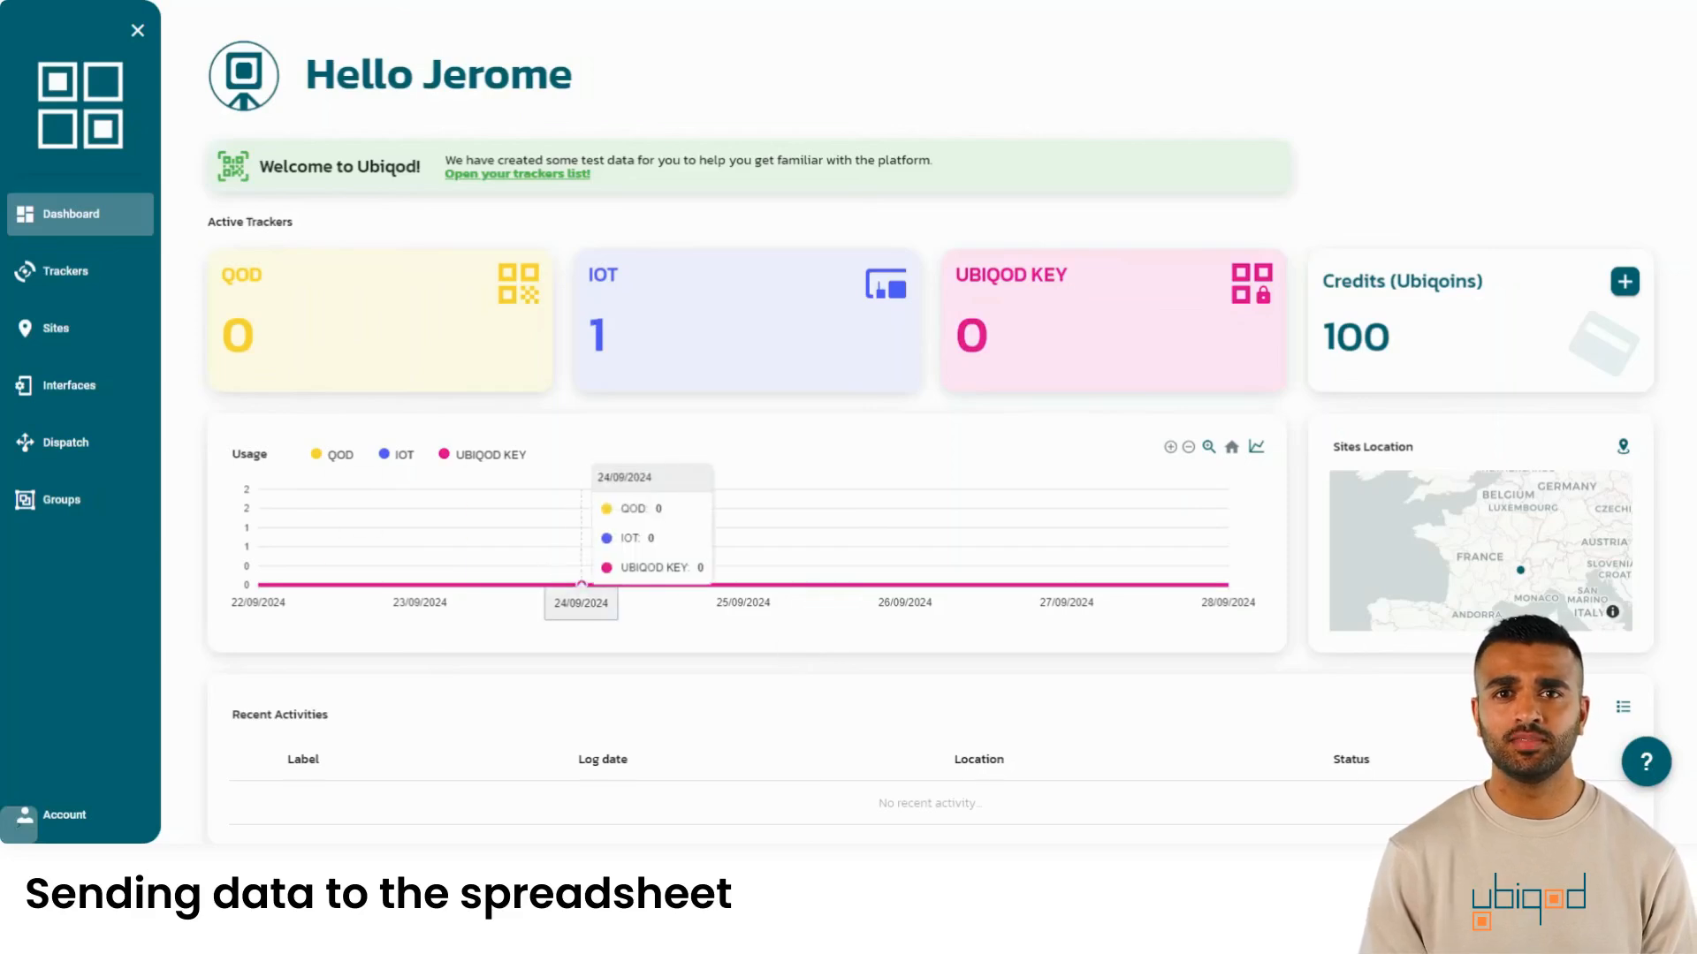
- Create a Google Sheets dispatch labelled 'Connection with spreadsheet'
left_click(82, 458)
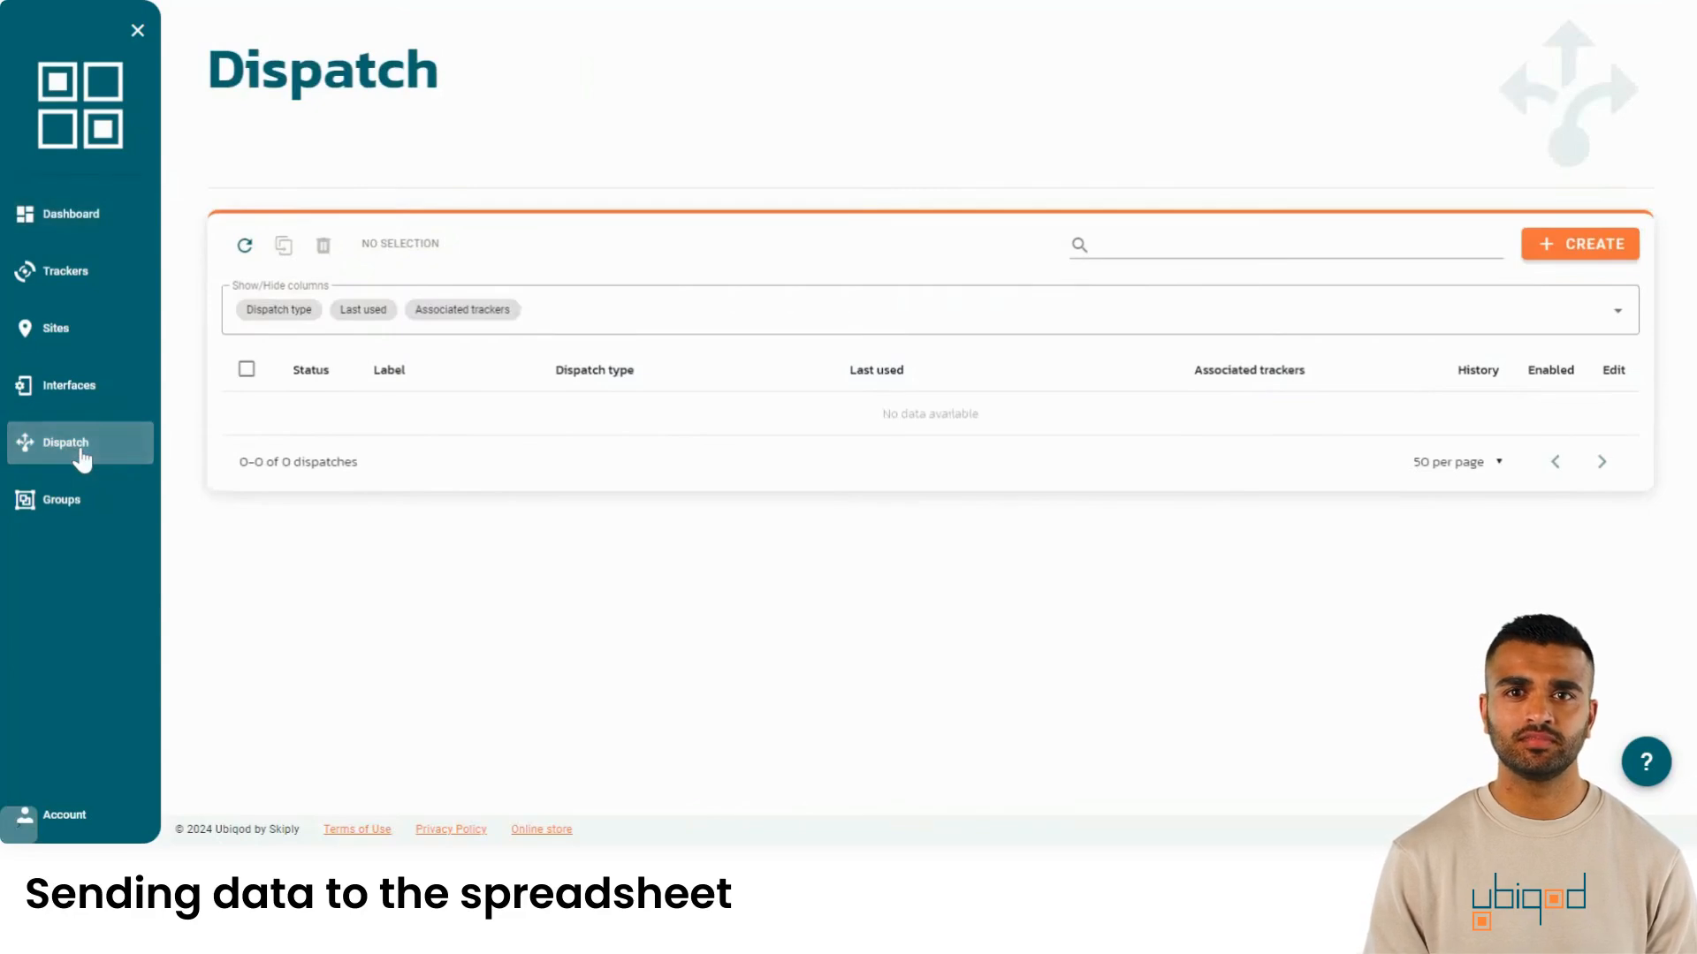
left_click(1552, 246)
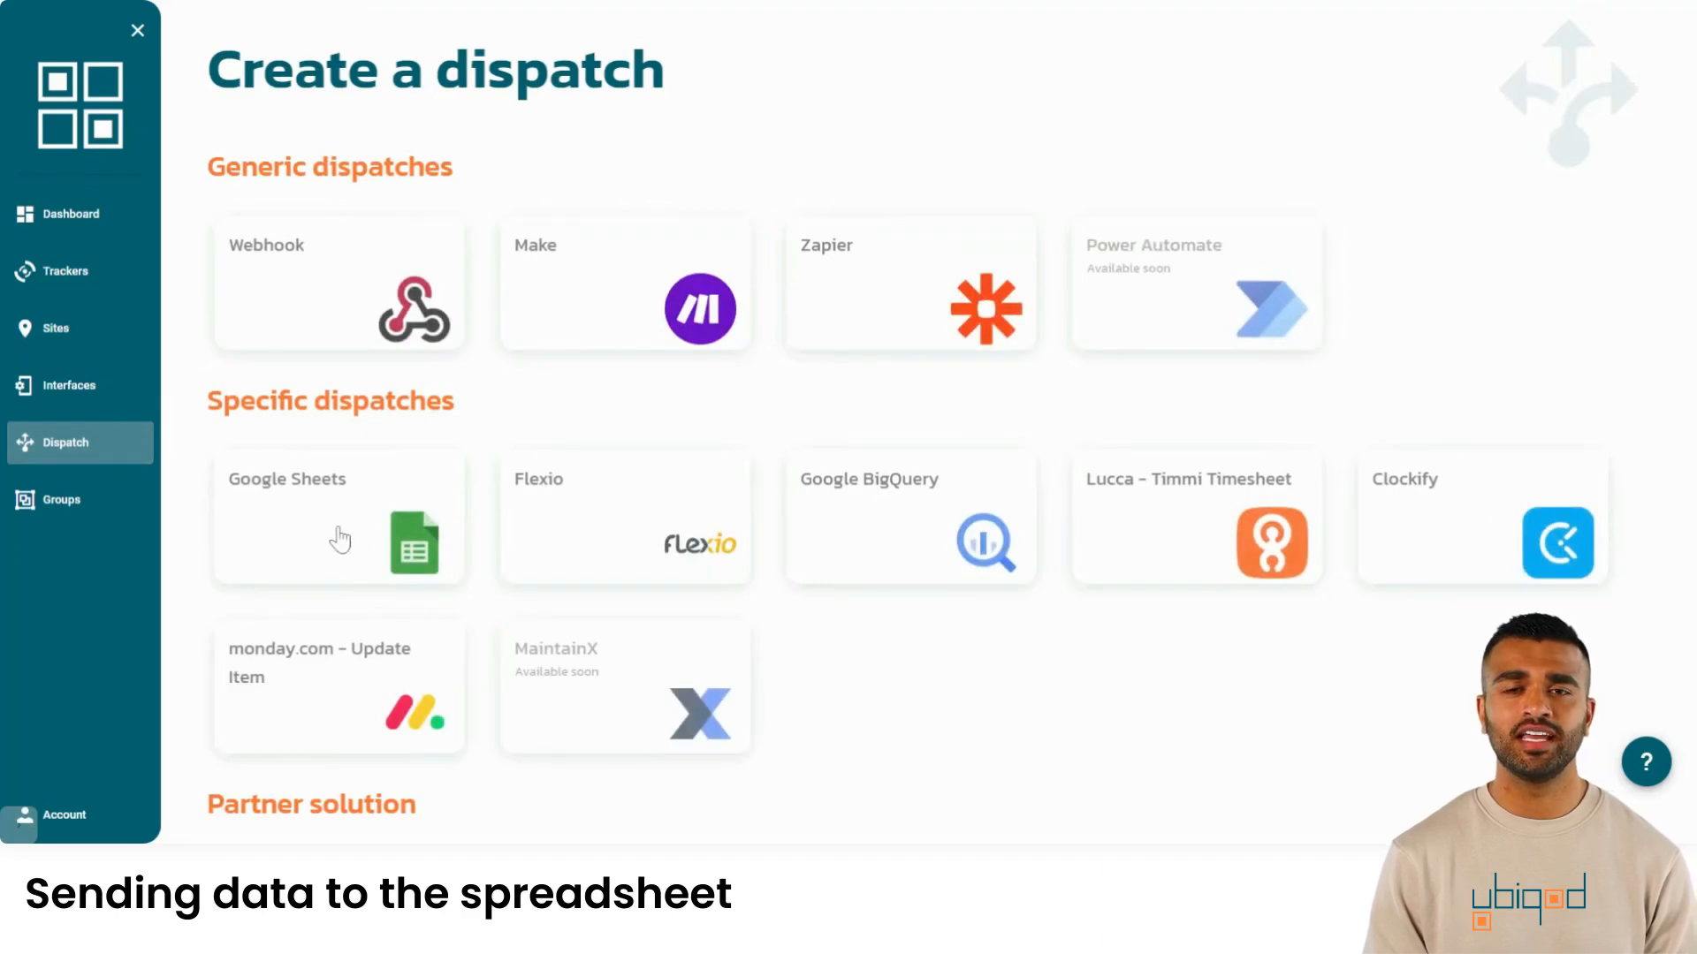
left_click(296, 528)
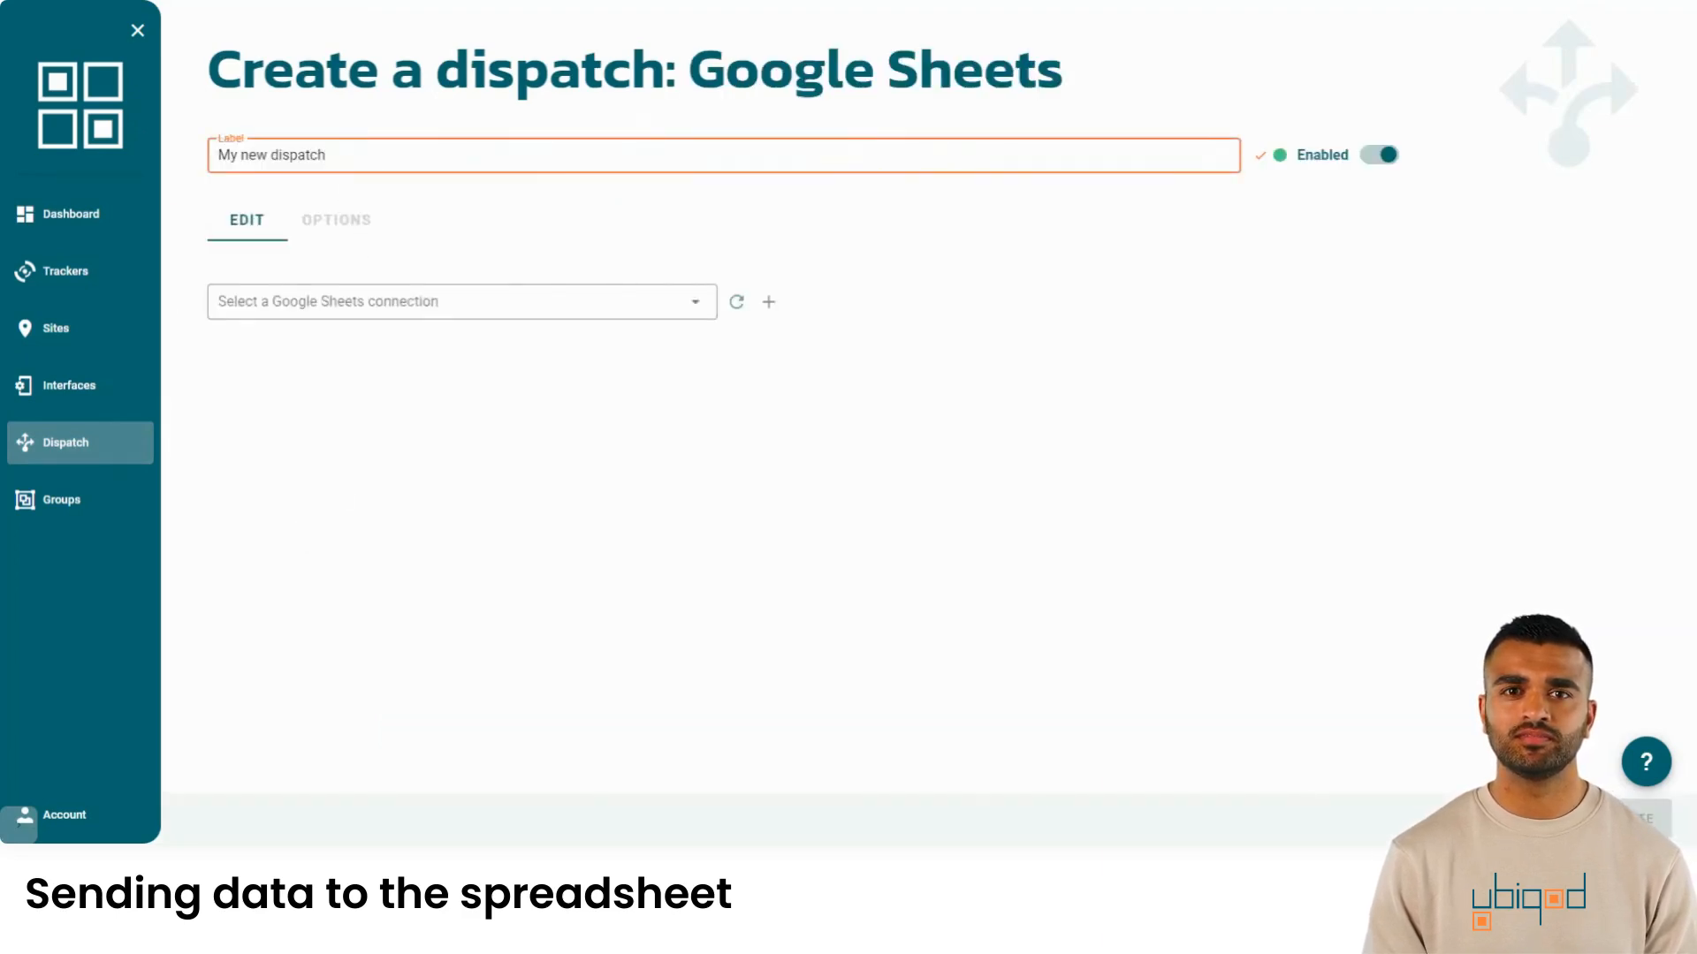
key("ctrl+a")
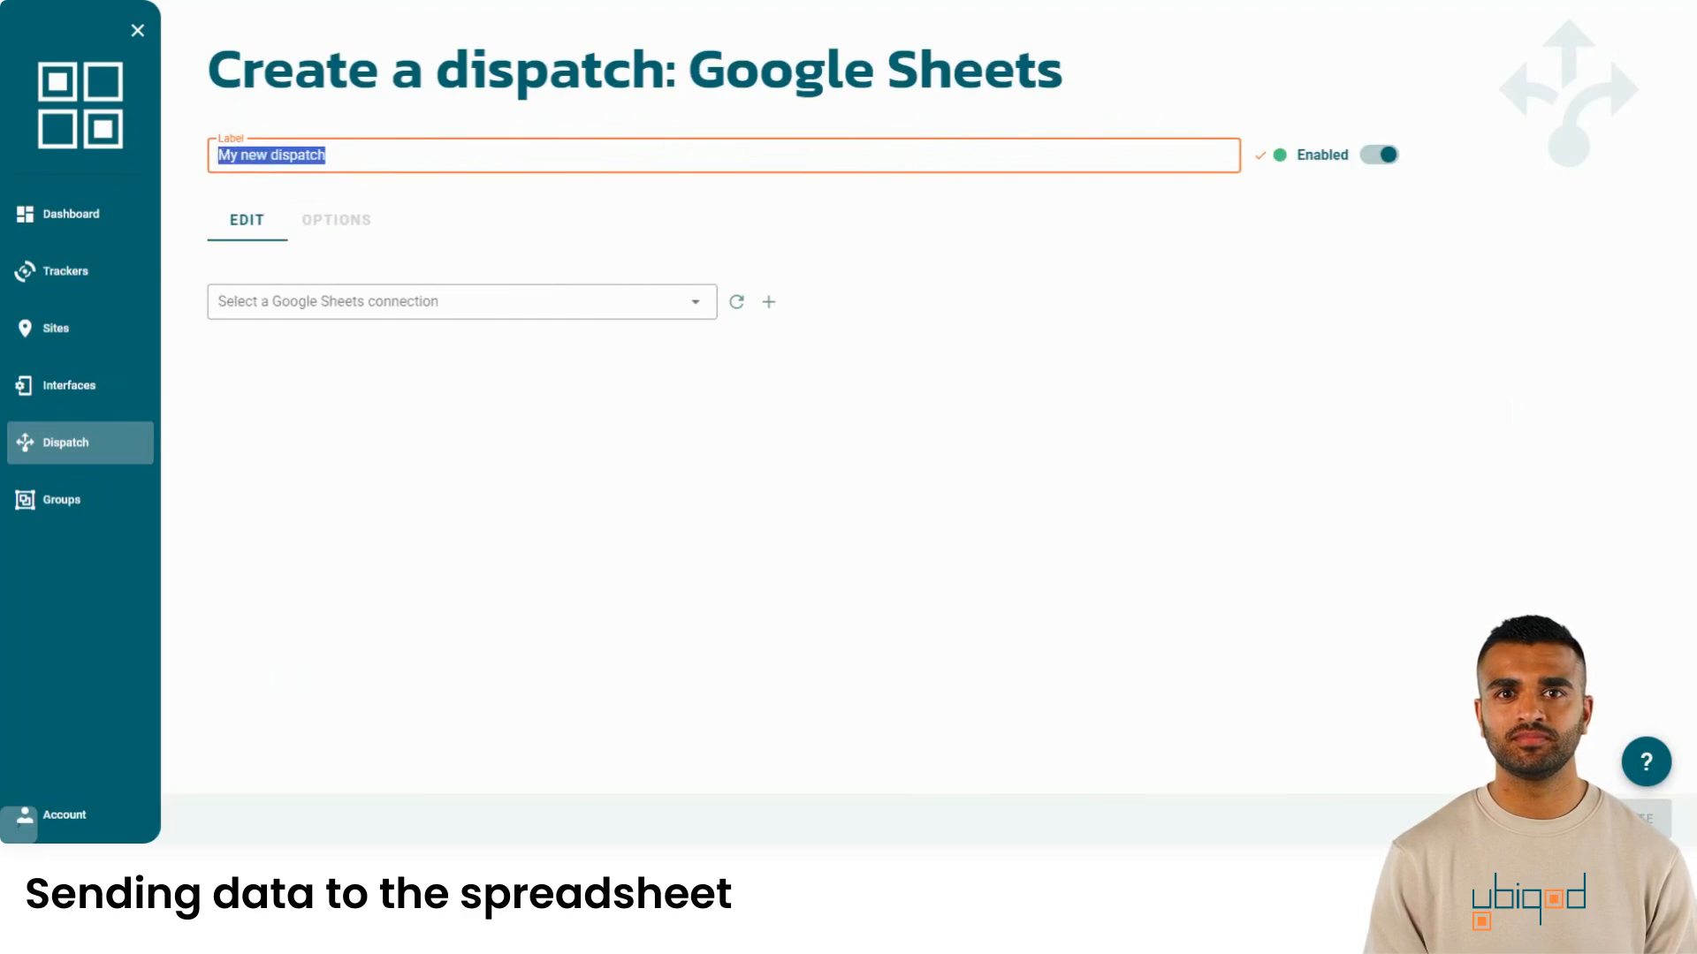
type("Connection with spr")
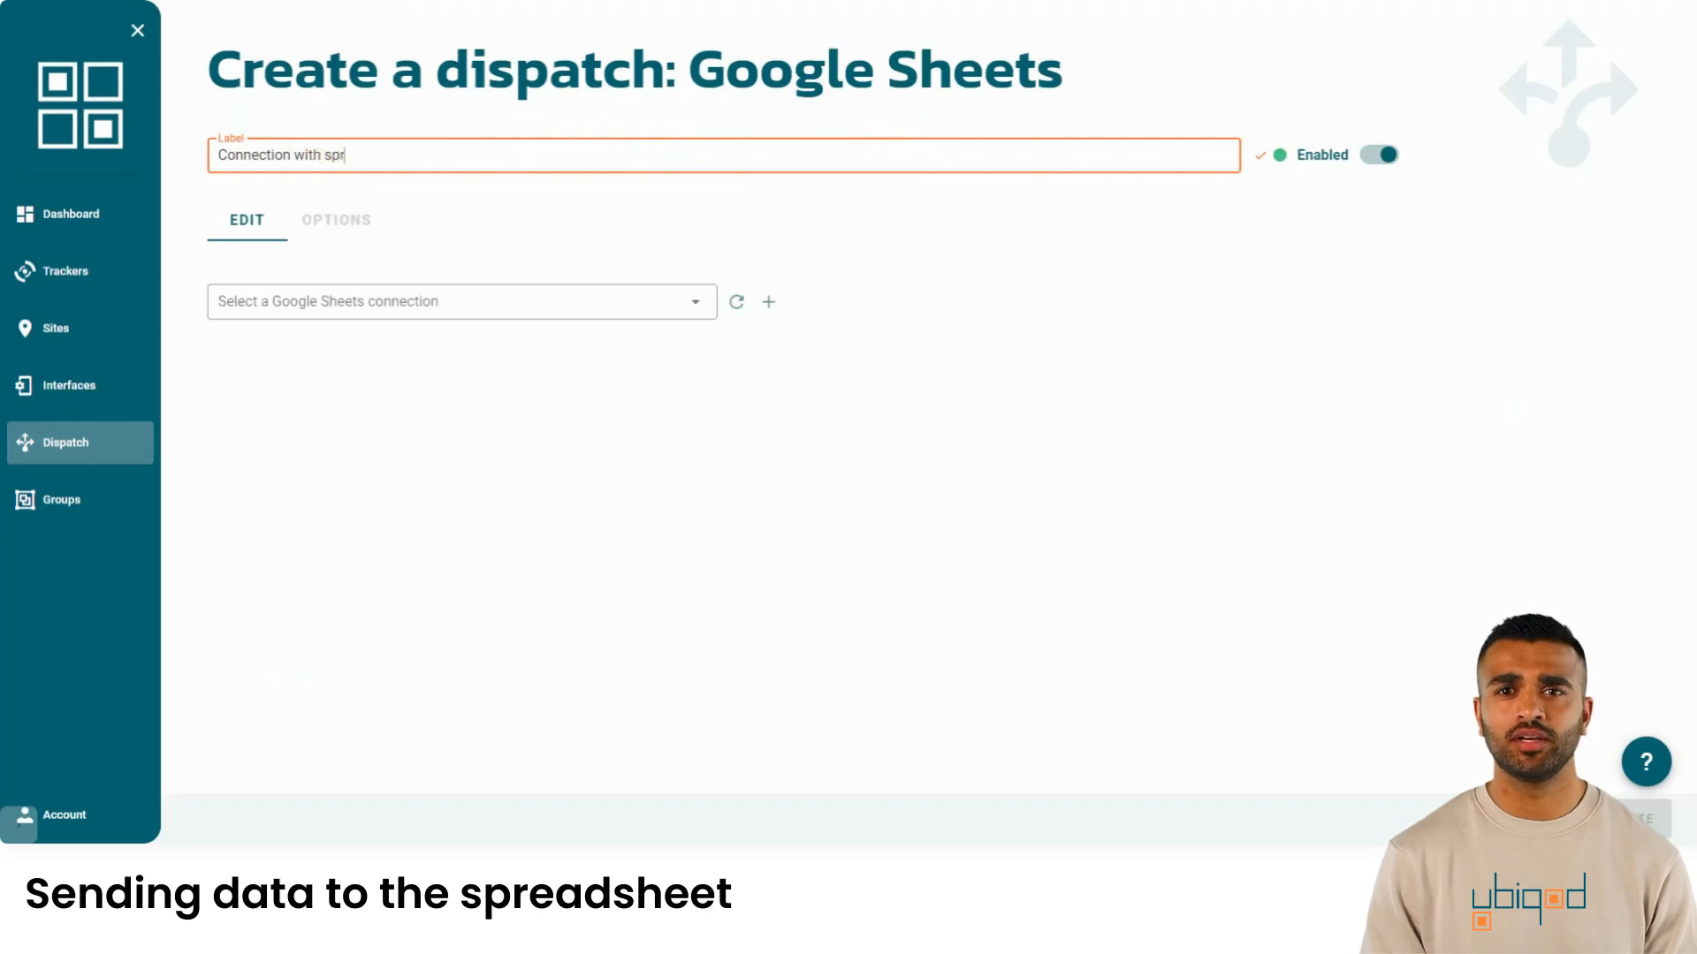
type("eadsheet")
key("Return")
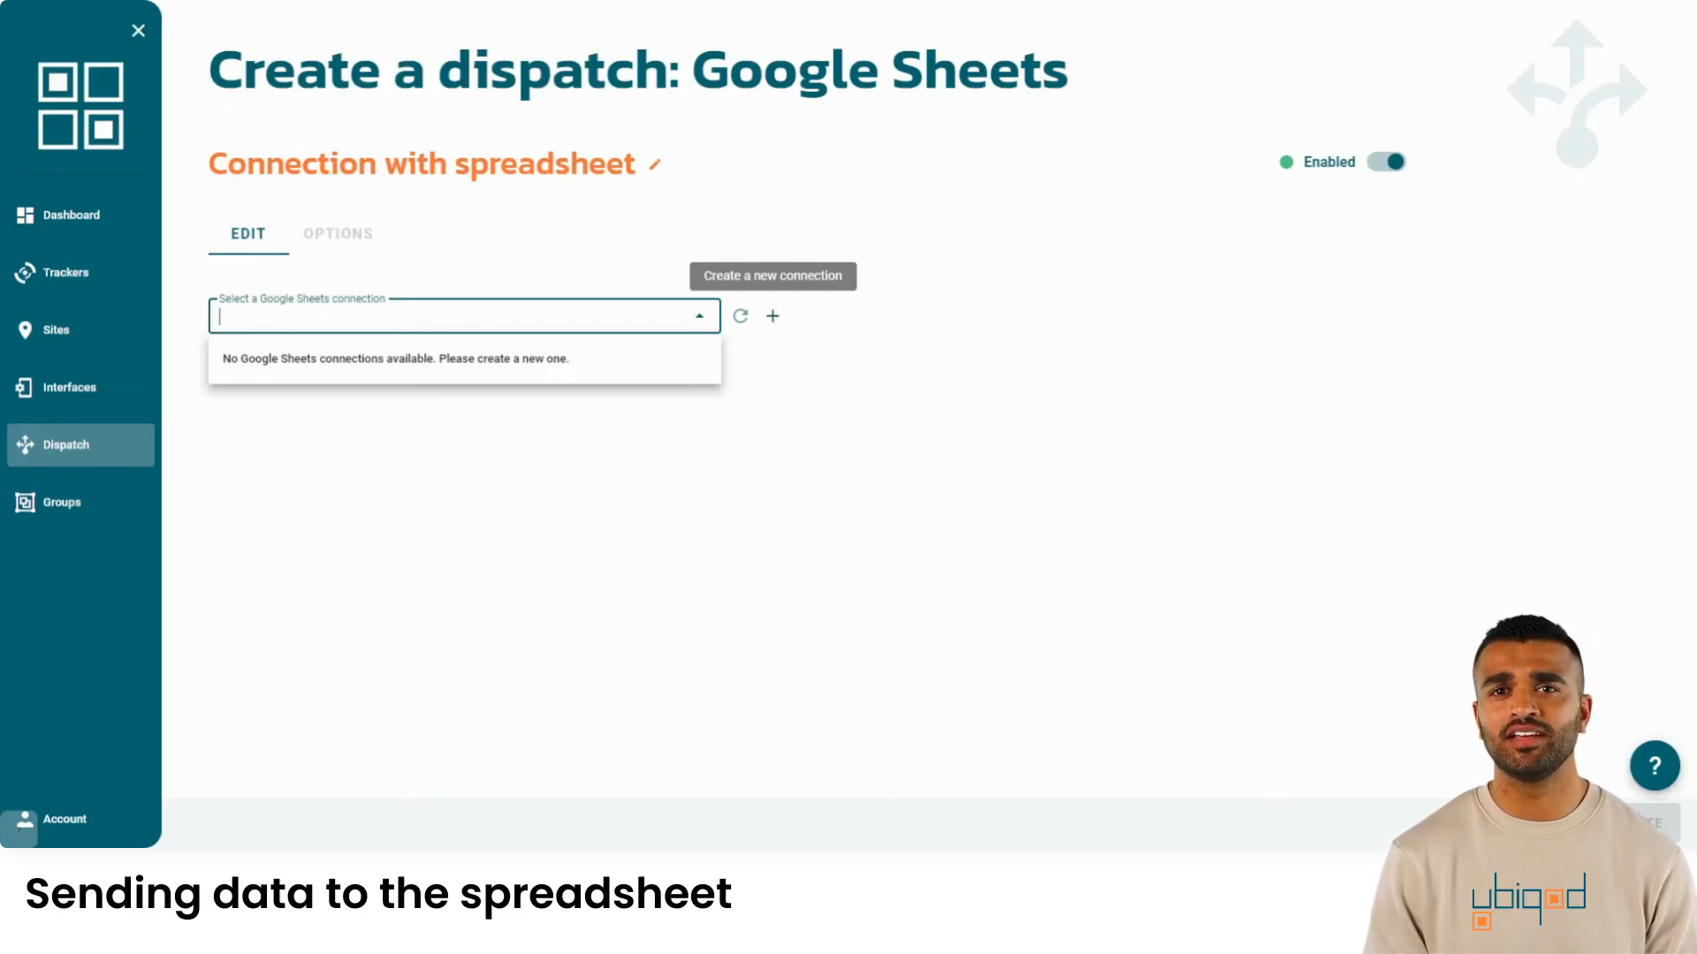
- Create a Google Sheets connection named 'Demo connection' via Google sign-in
left_click(772, 315)
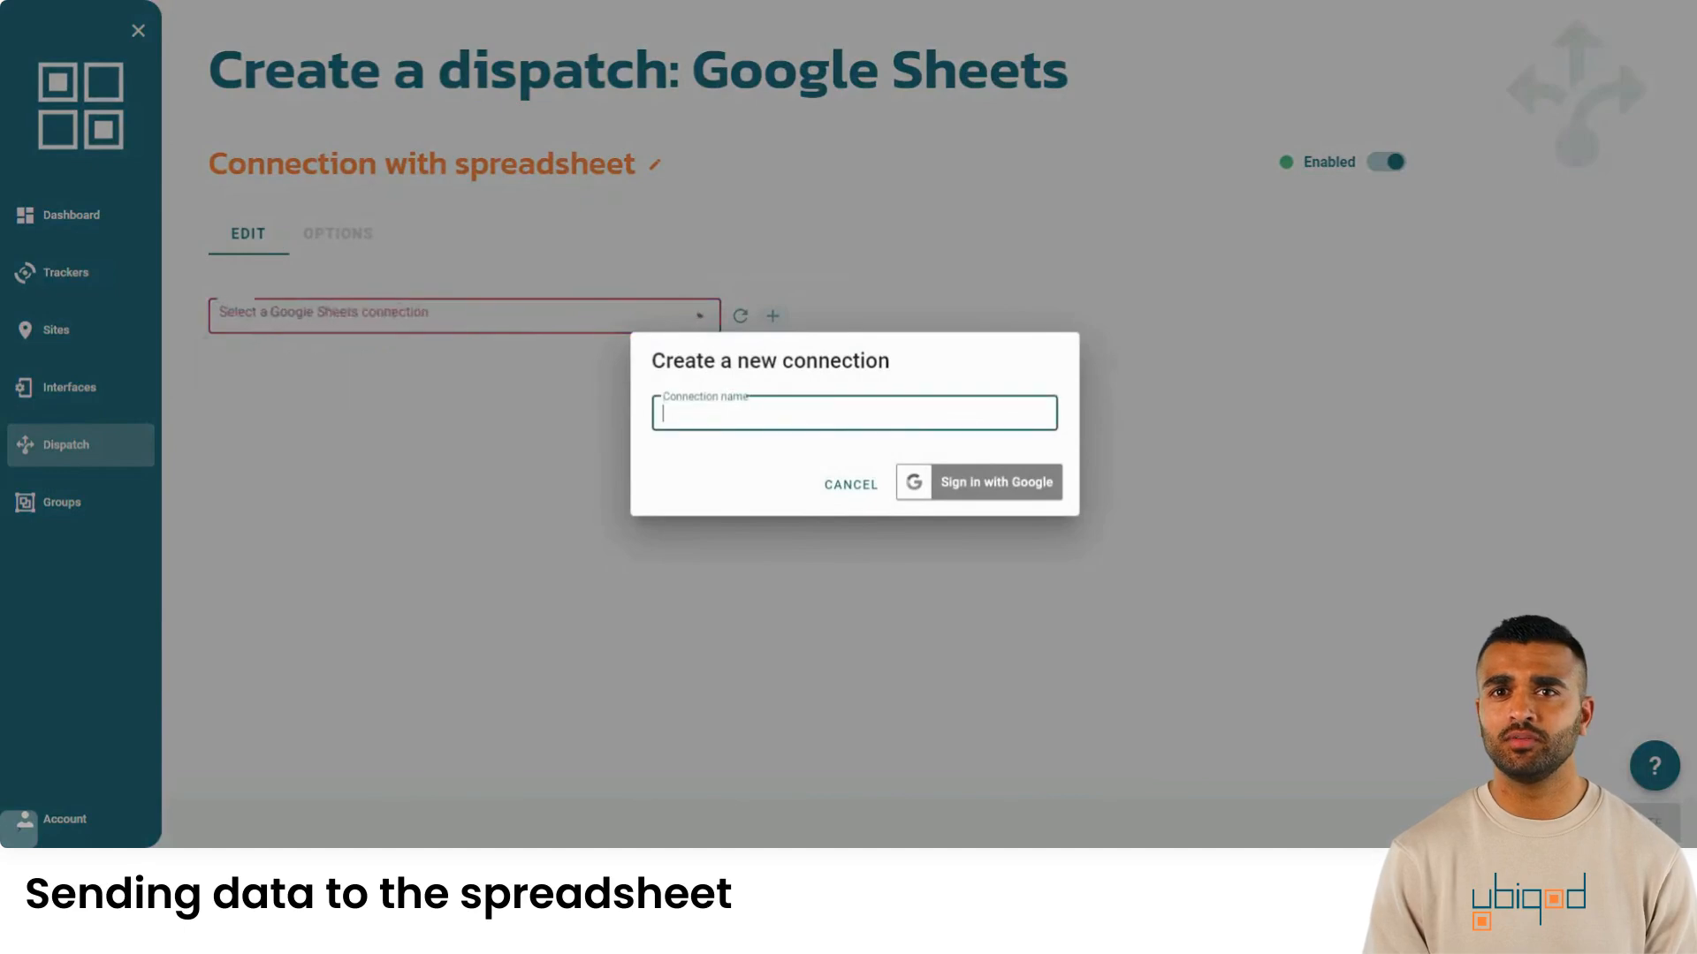
type("D")
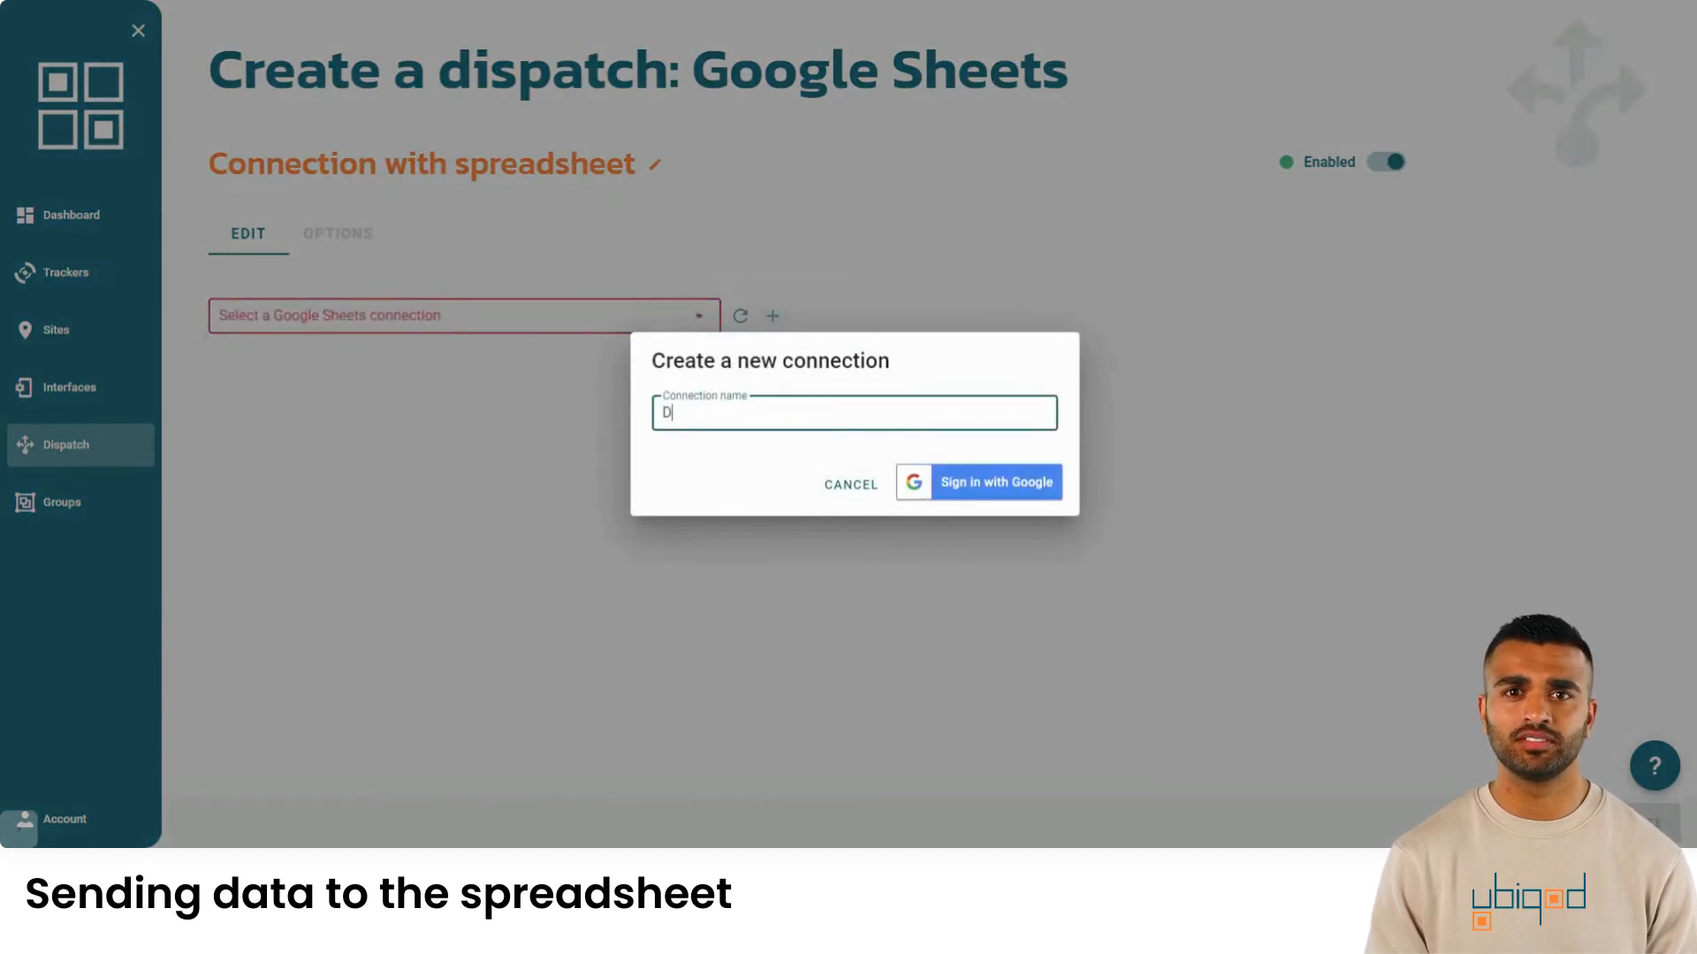
type("emo connection")
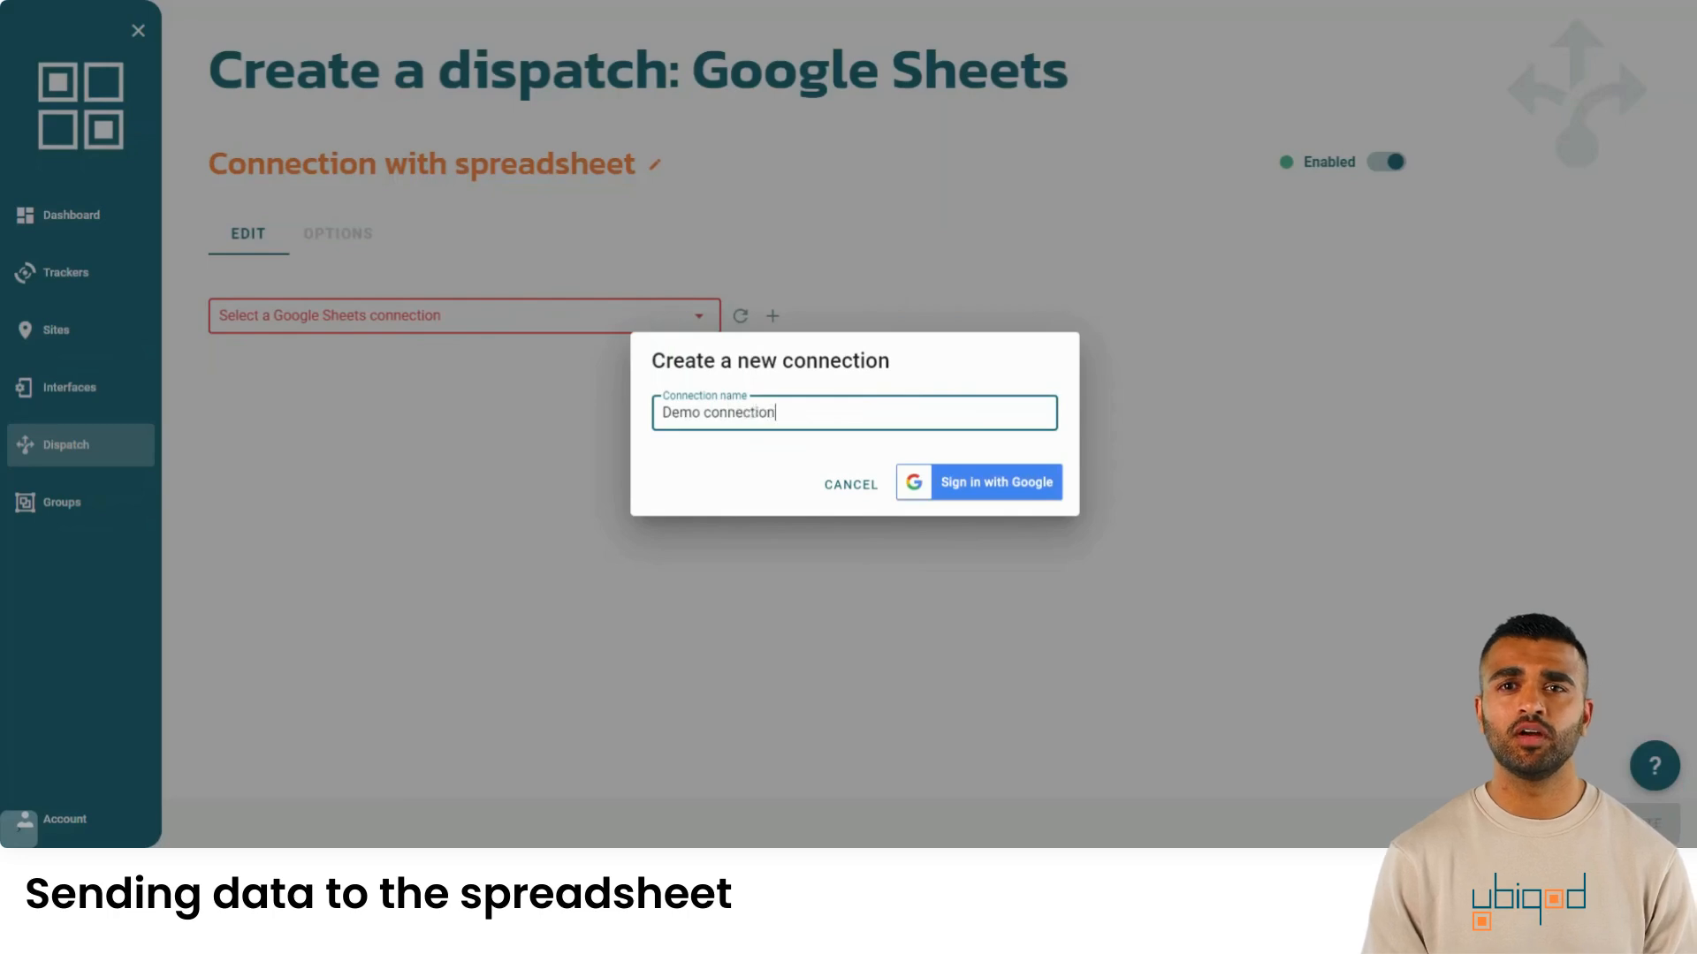
left_click(994, 488)
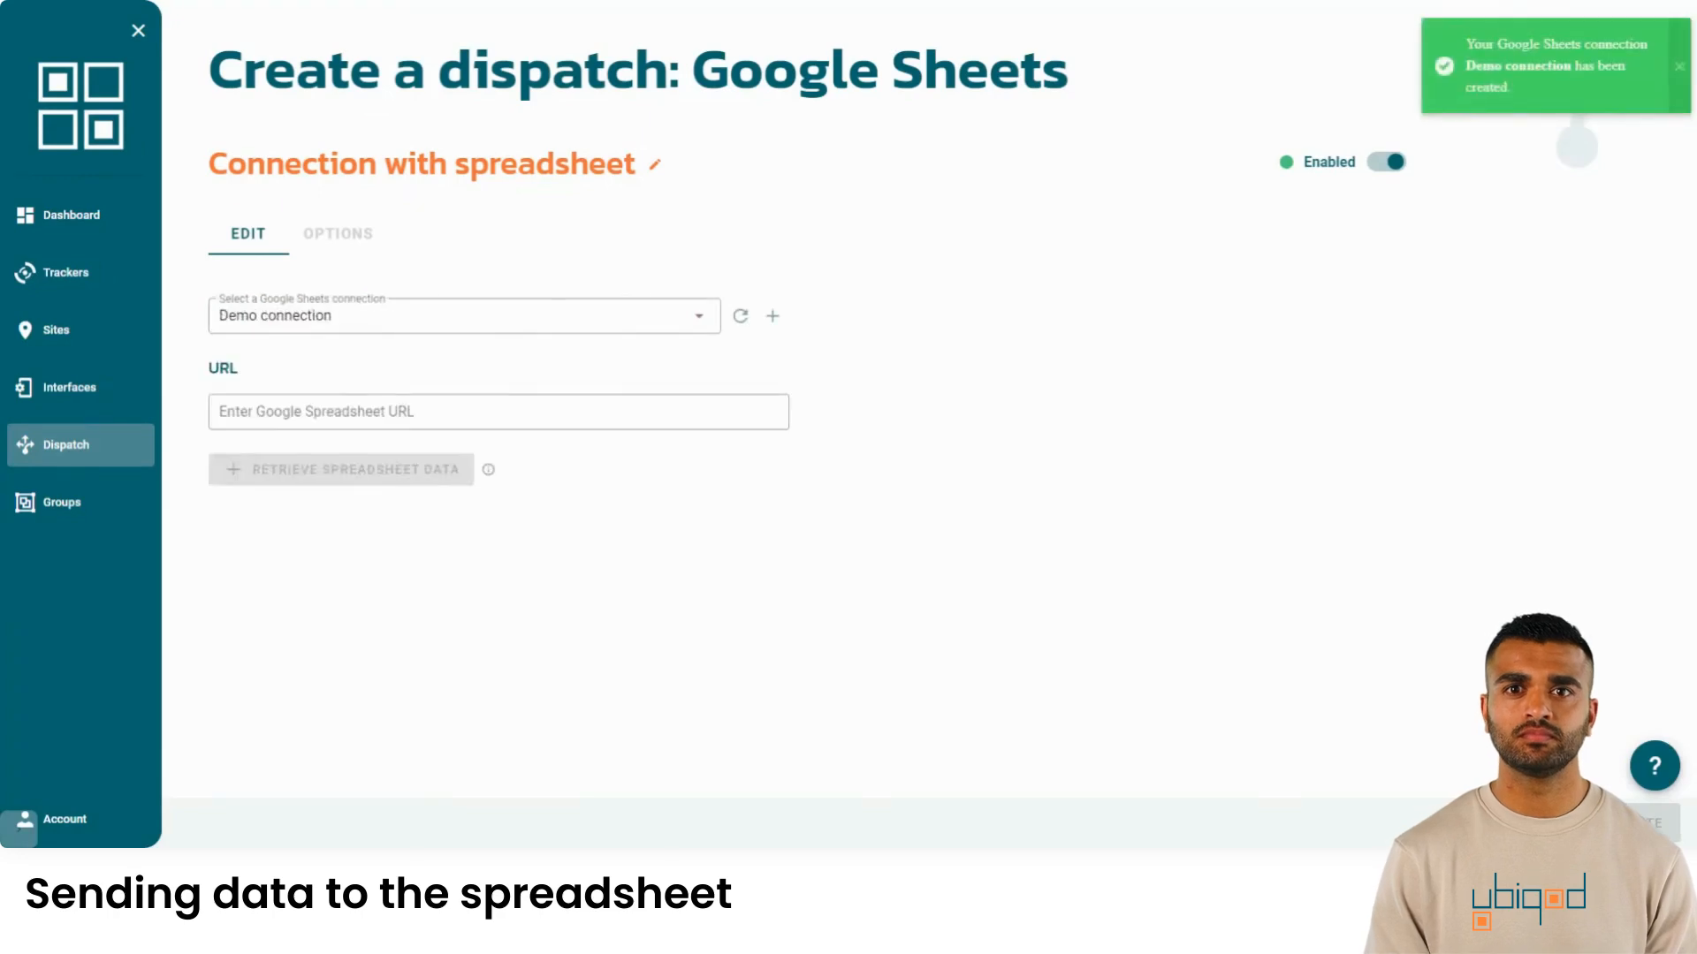
- Paste the spreadsheet URL, retrieve its data and select Sheet1
left_click(362, 414)
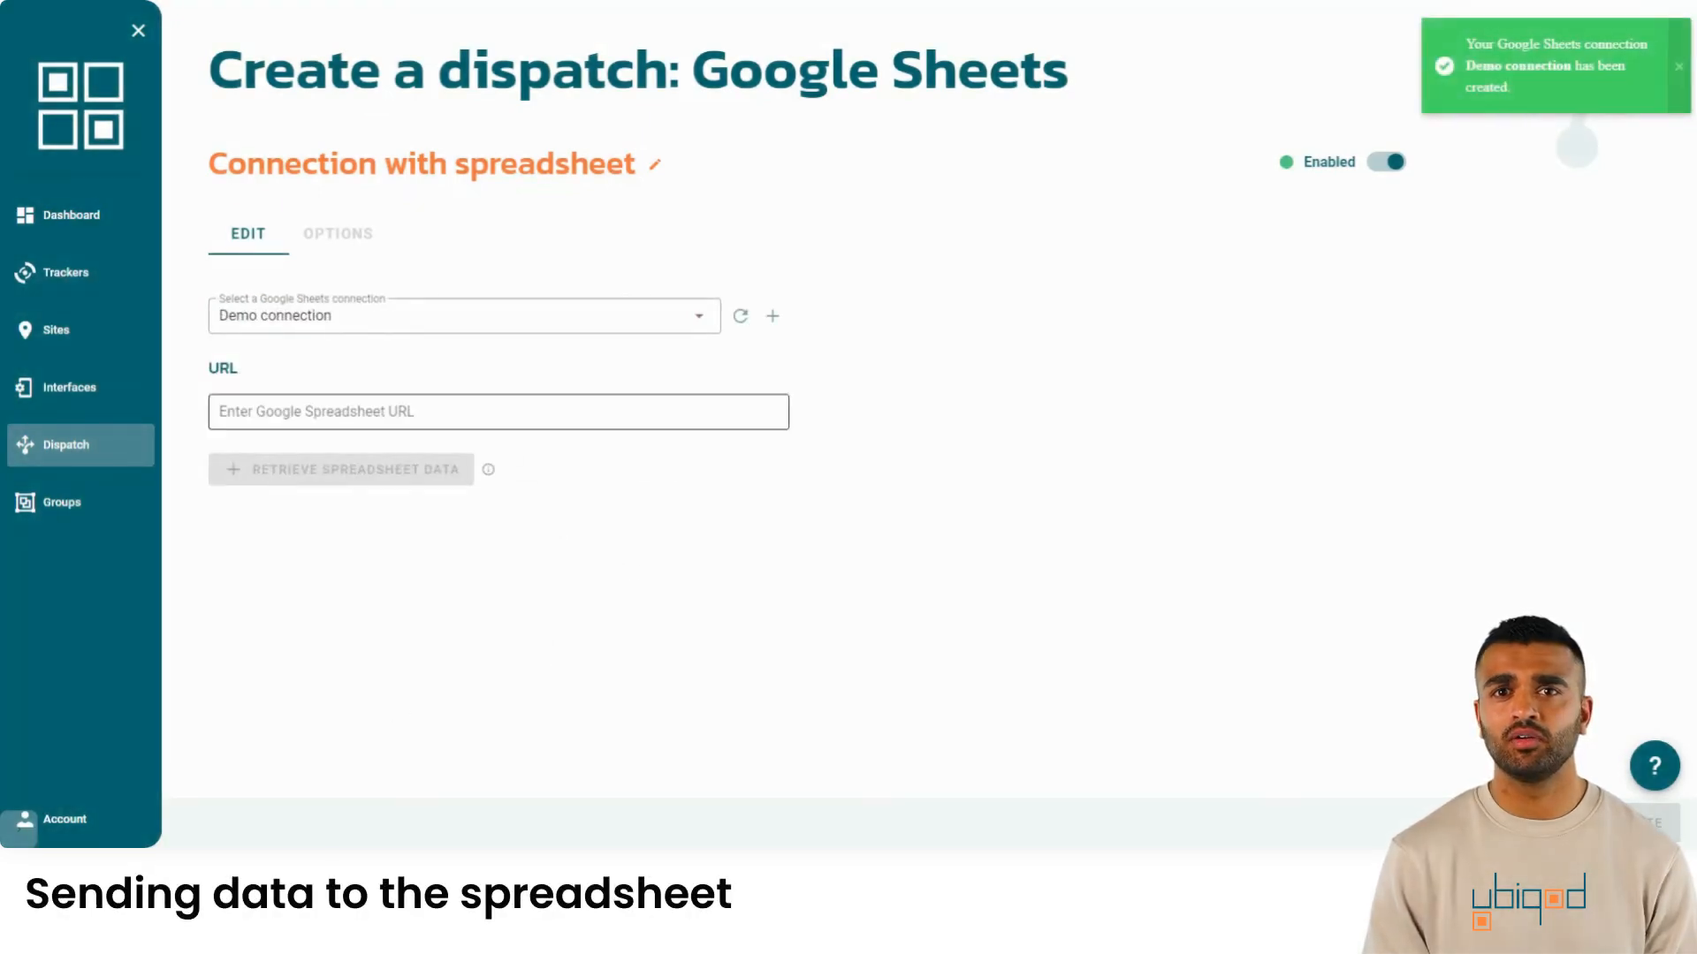
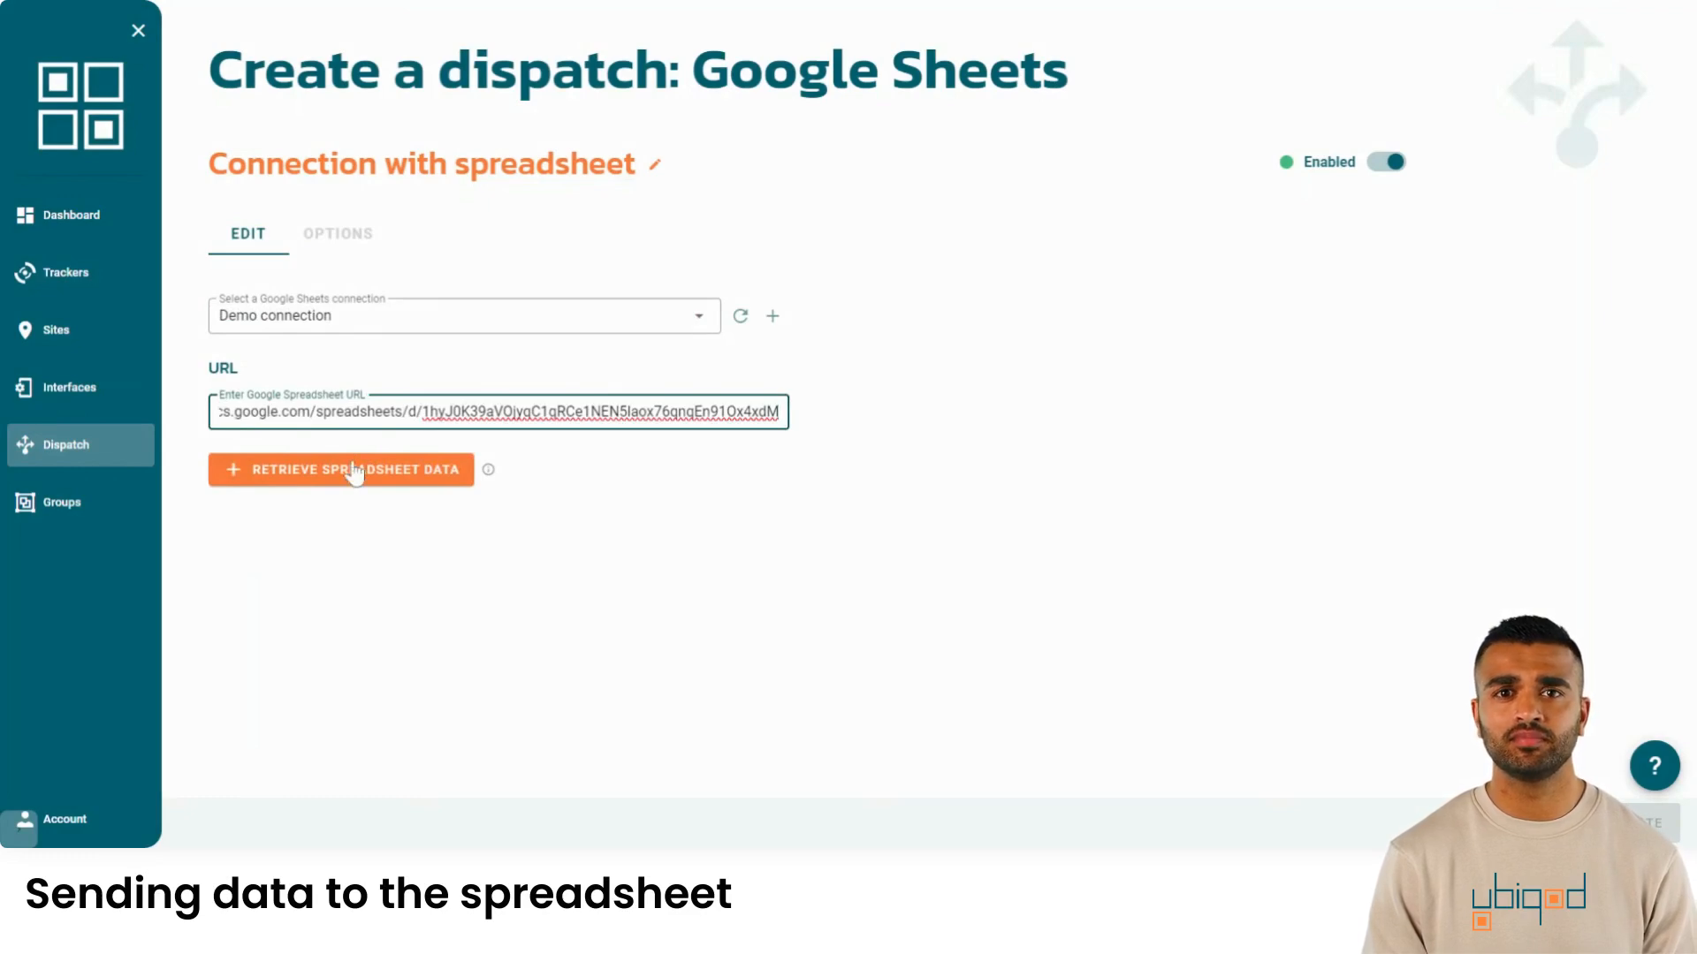
left_click(271, 480)
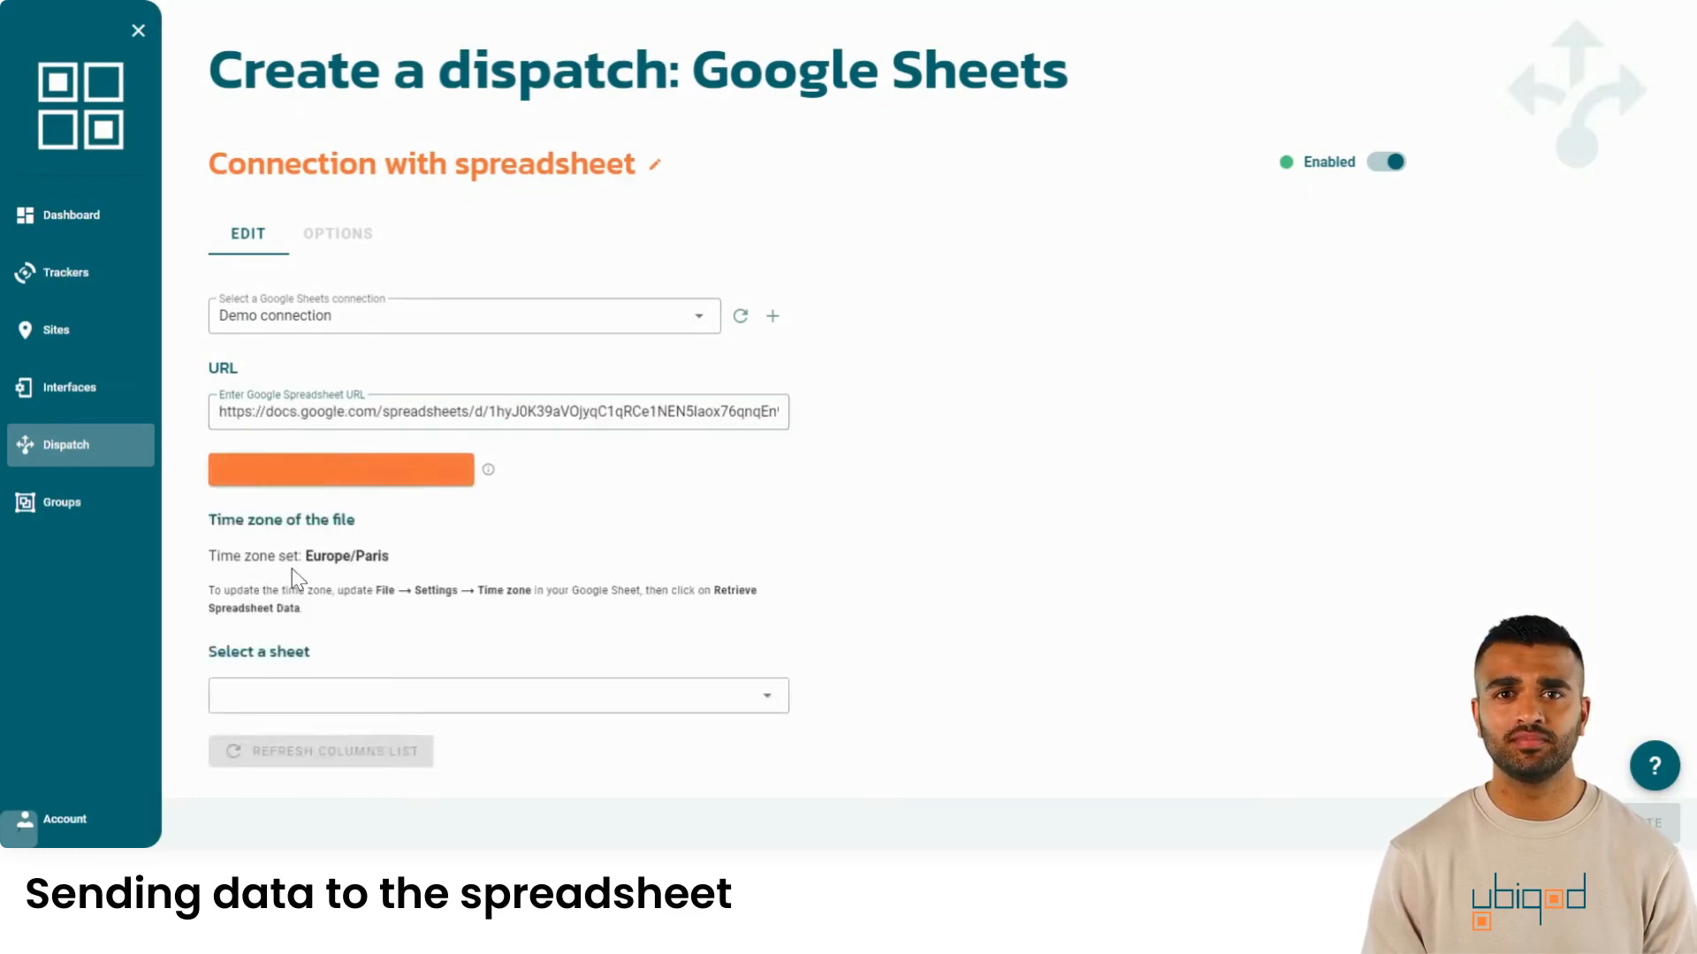
left_click(342, 707)
left_click(303, 714)
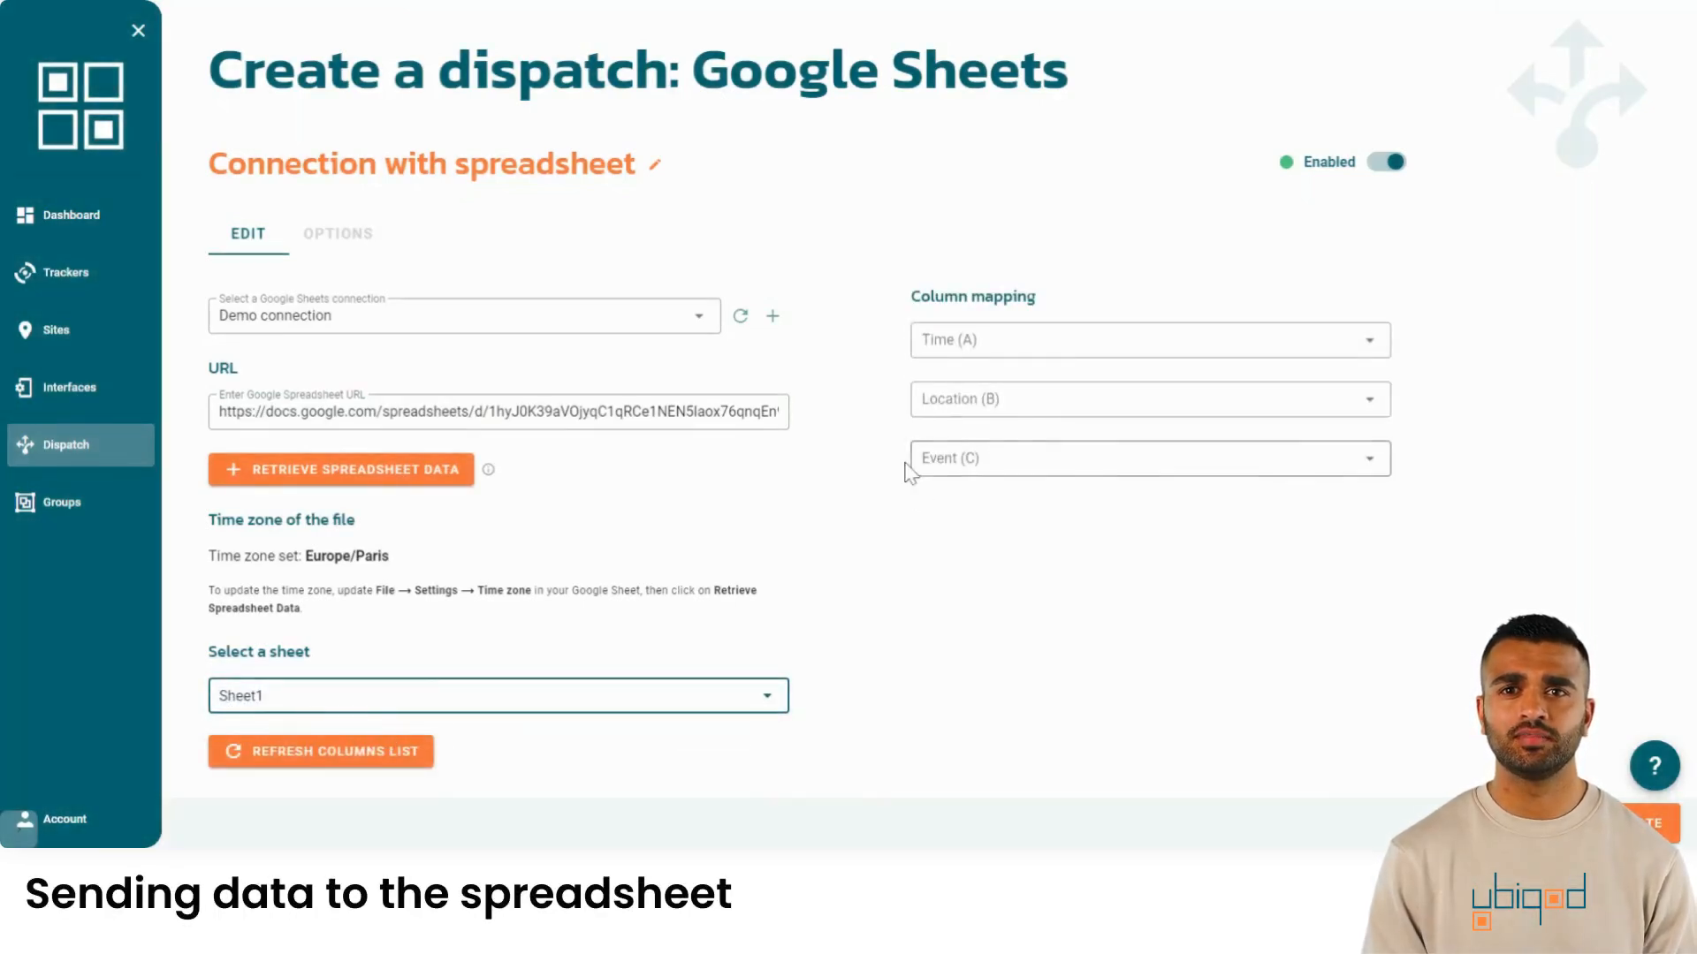
- Map Timestamp to Time, Tracker label to Location, Data label to Event, and create the dispatch
left_click(1140, 340)
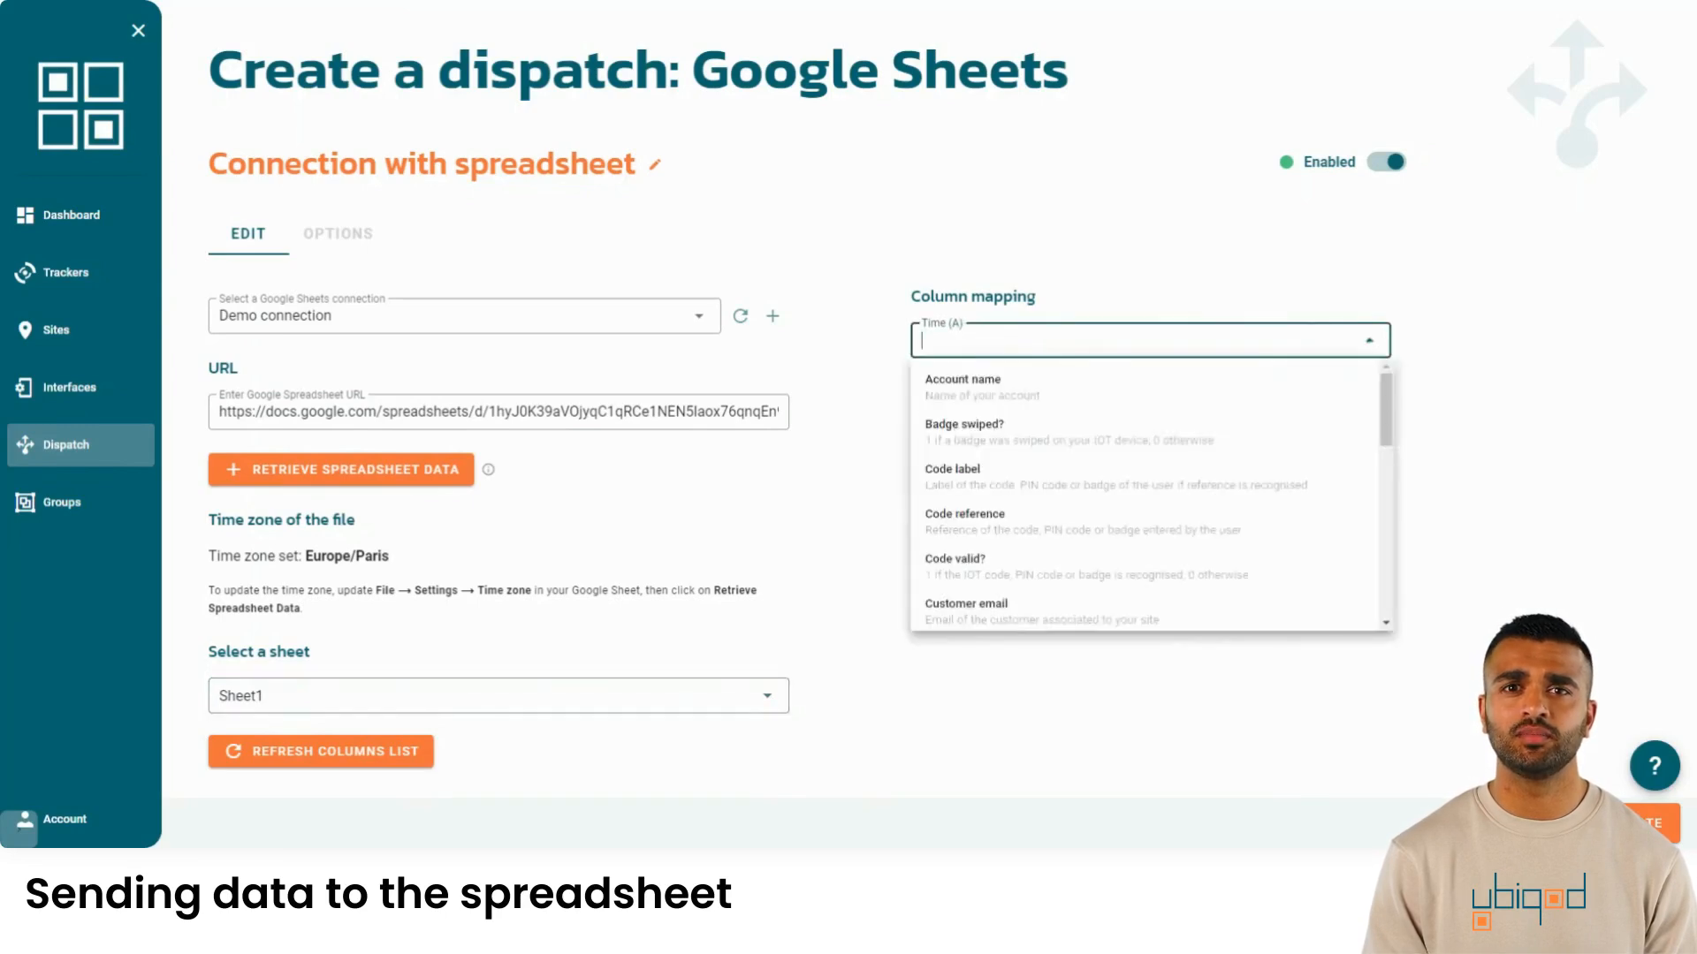
type("ti")
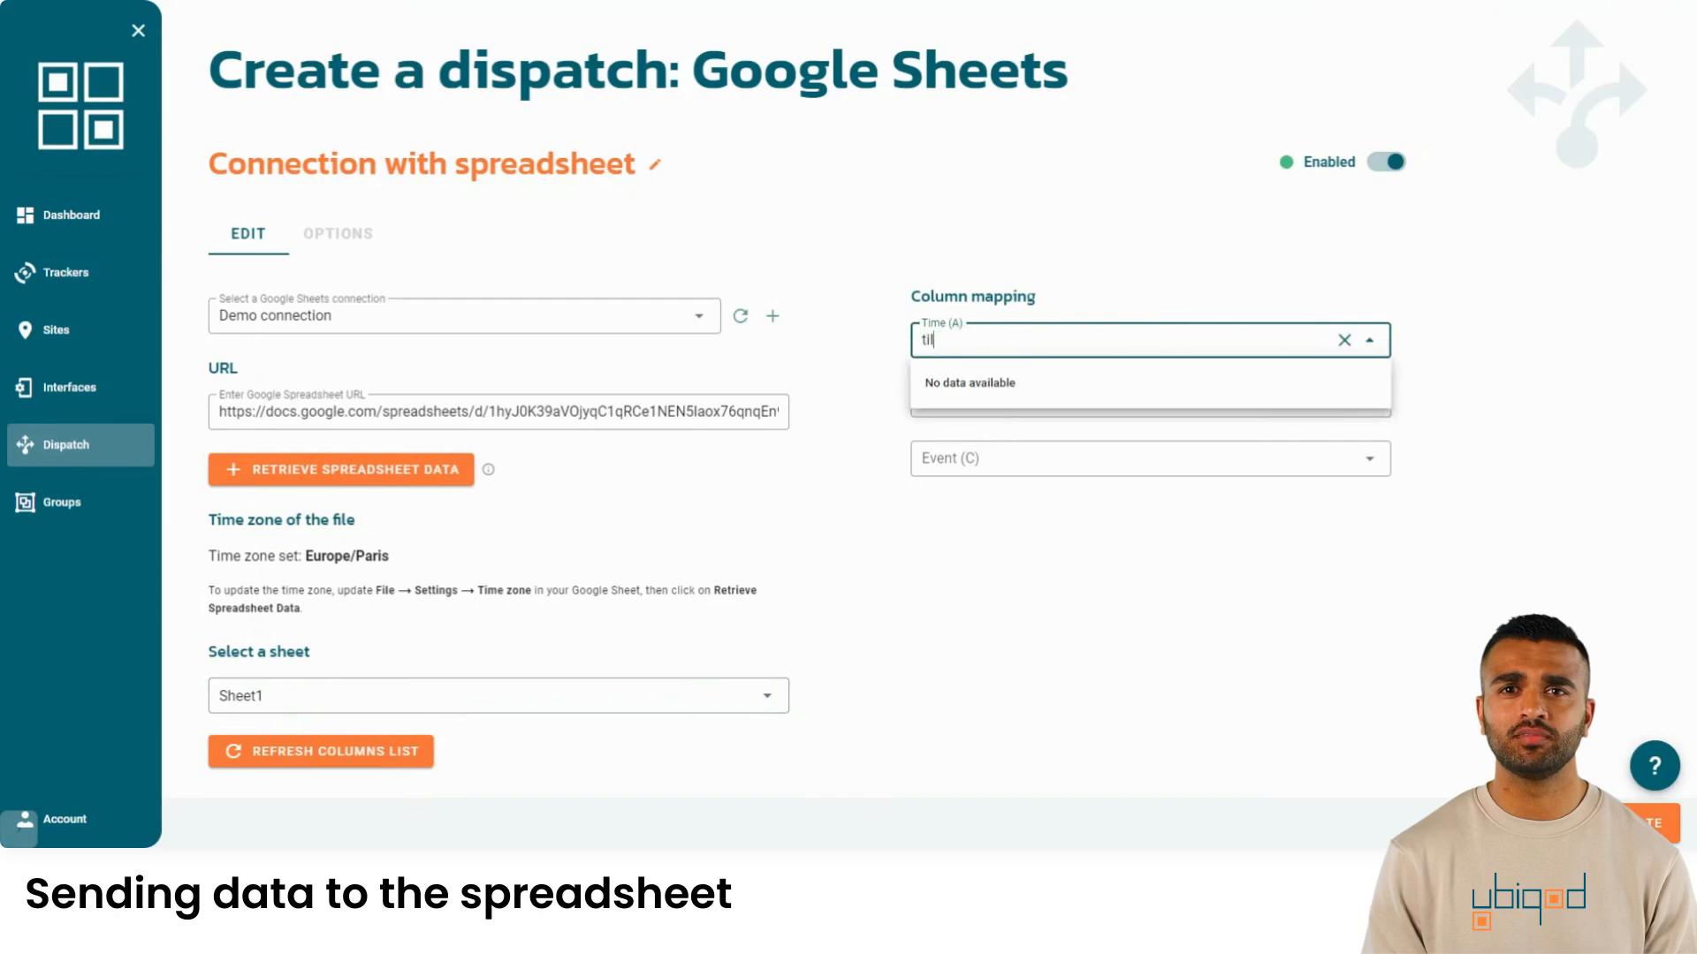
type("me")
left_click(1066, 378)
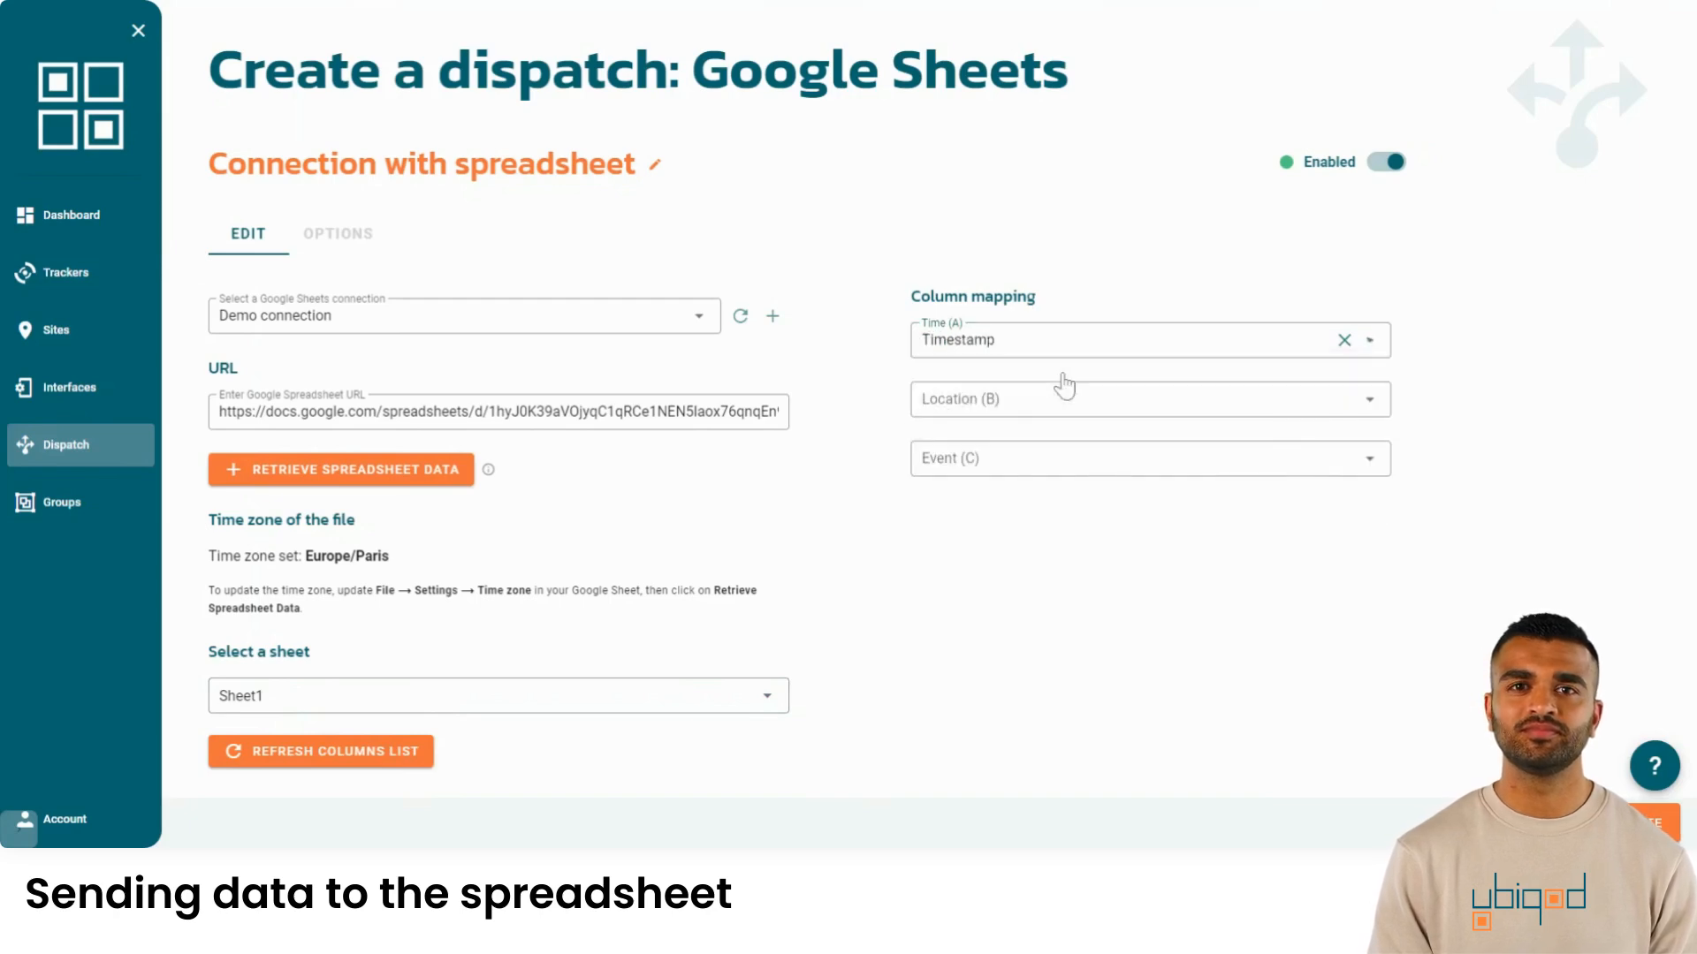
left_click(1064, 394)
type("t")
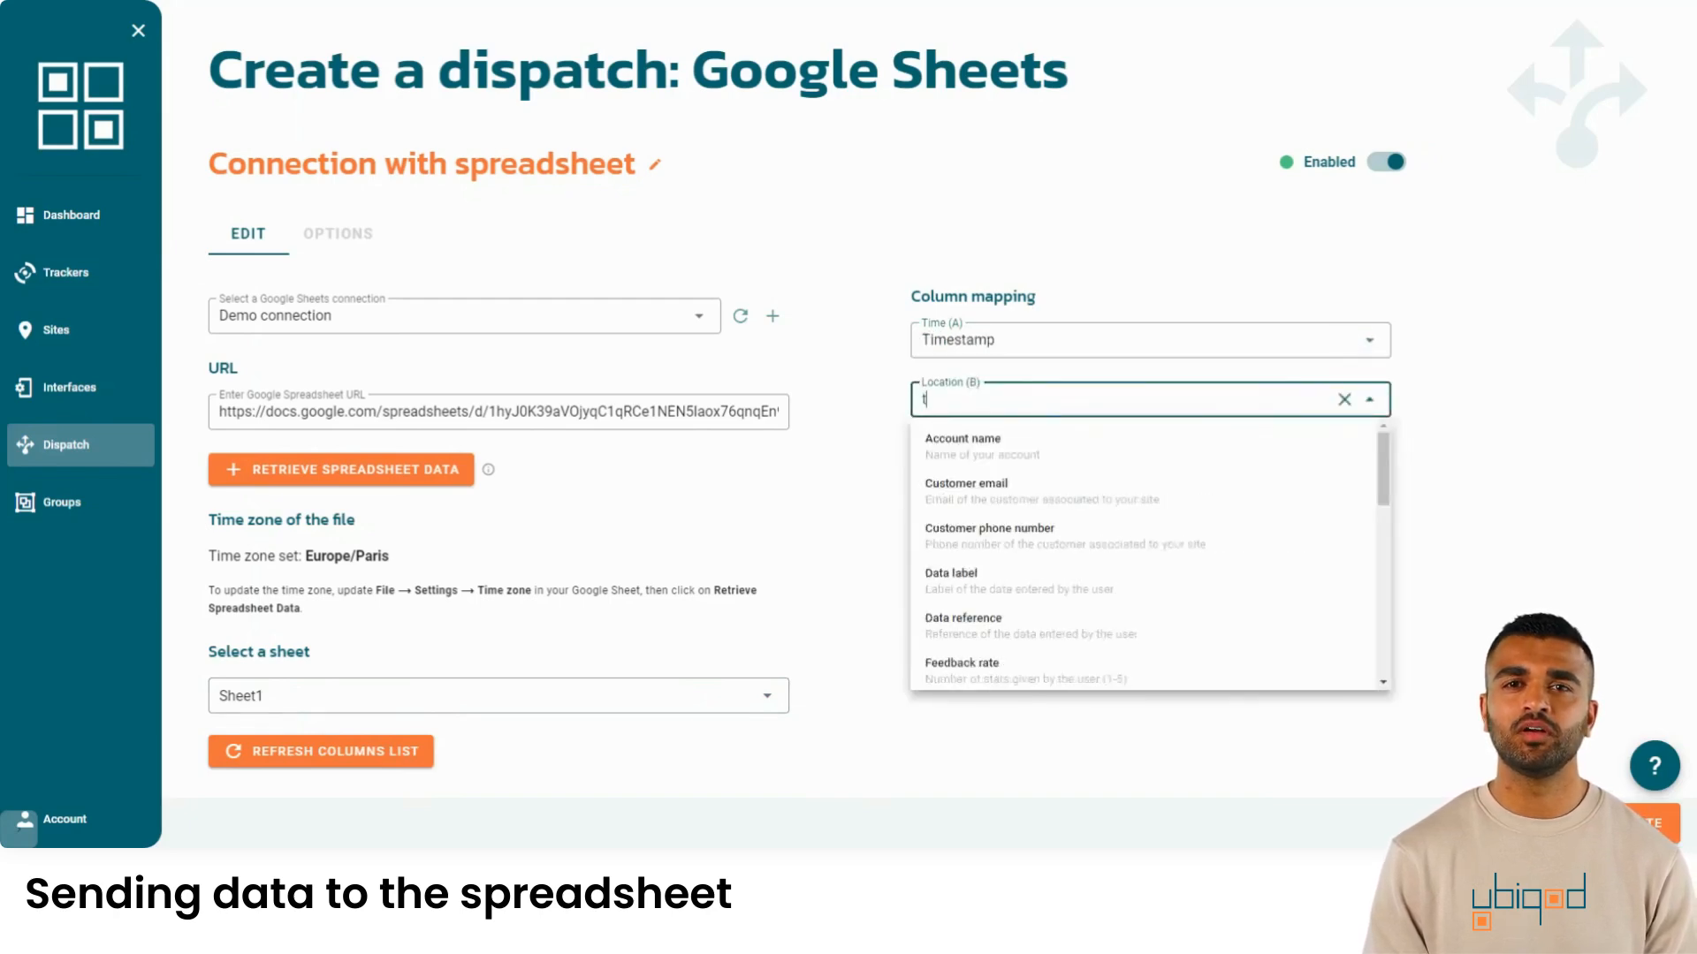
type("racker")
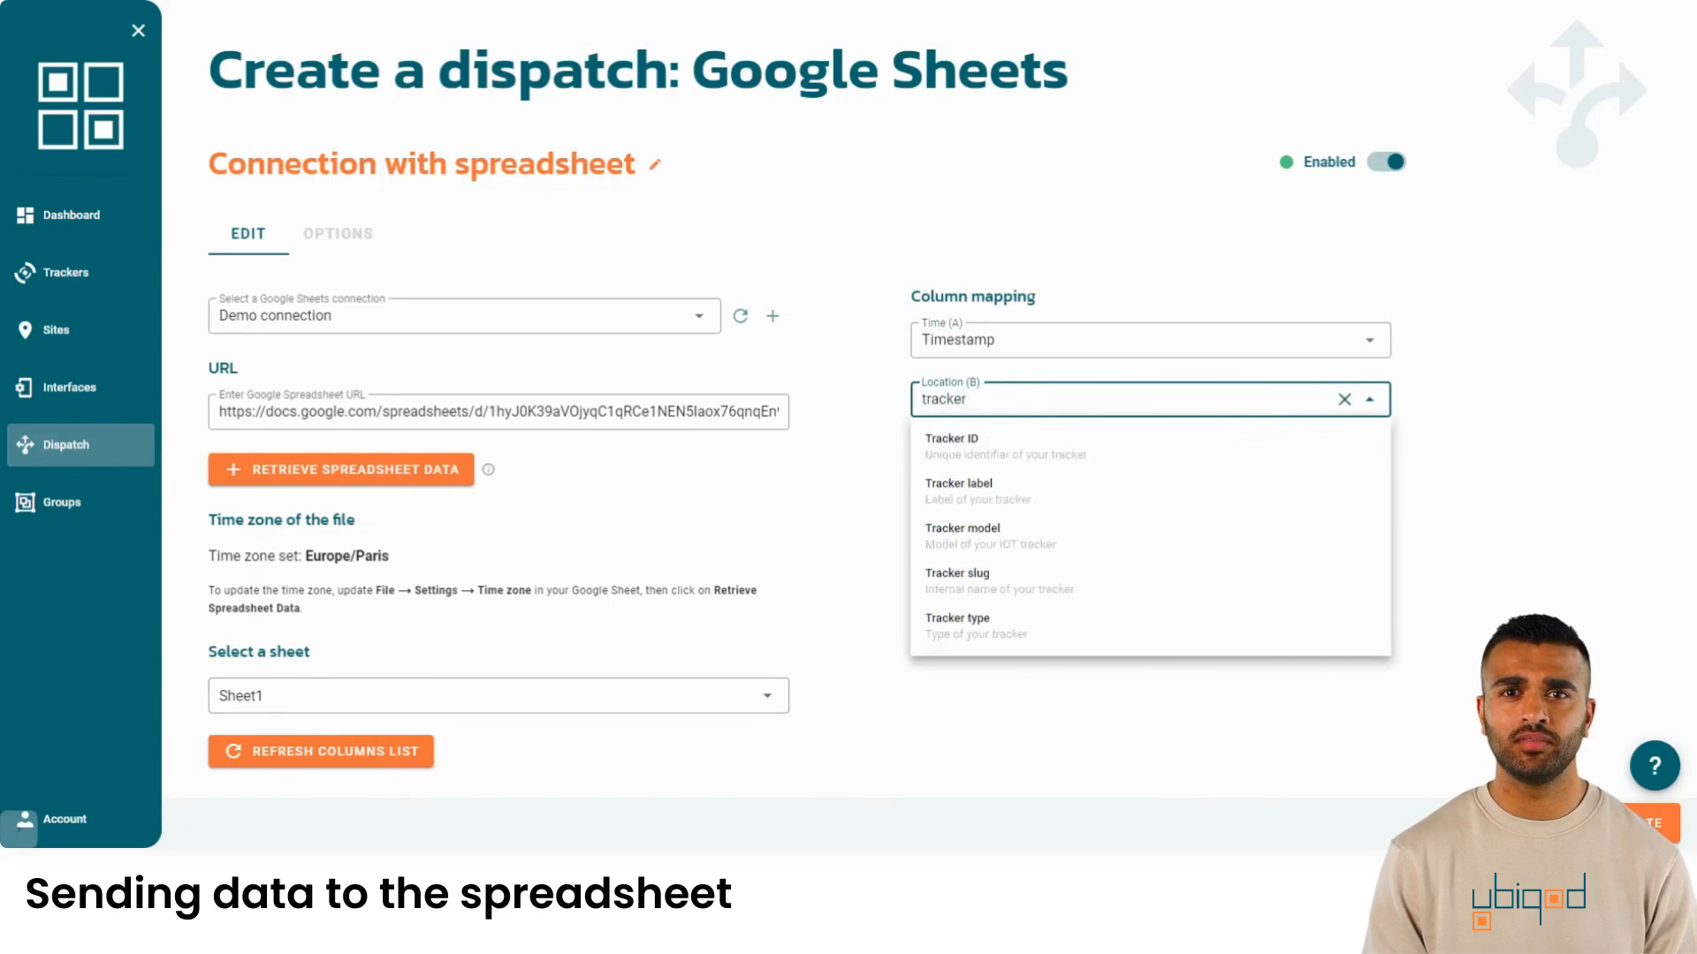
left_click(994, 492)
left_click(998, 460)
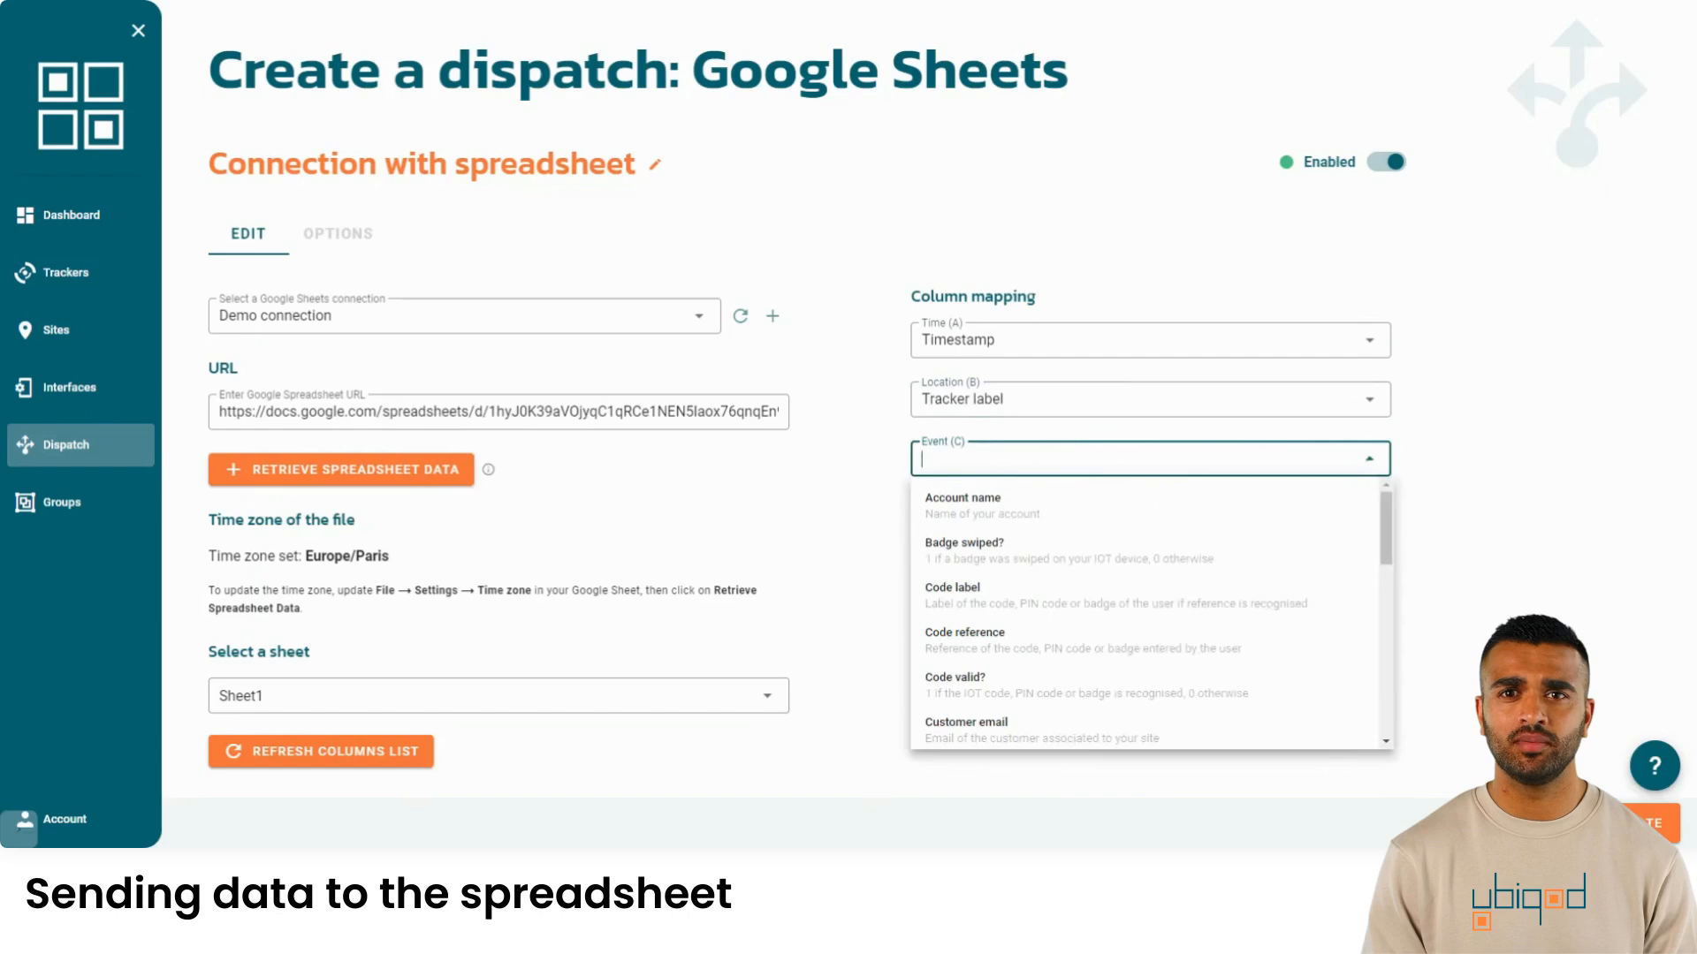
type("data")
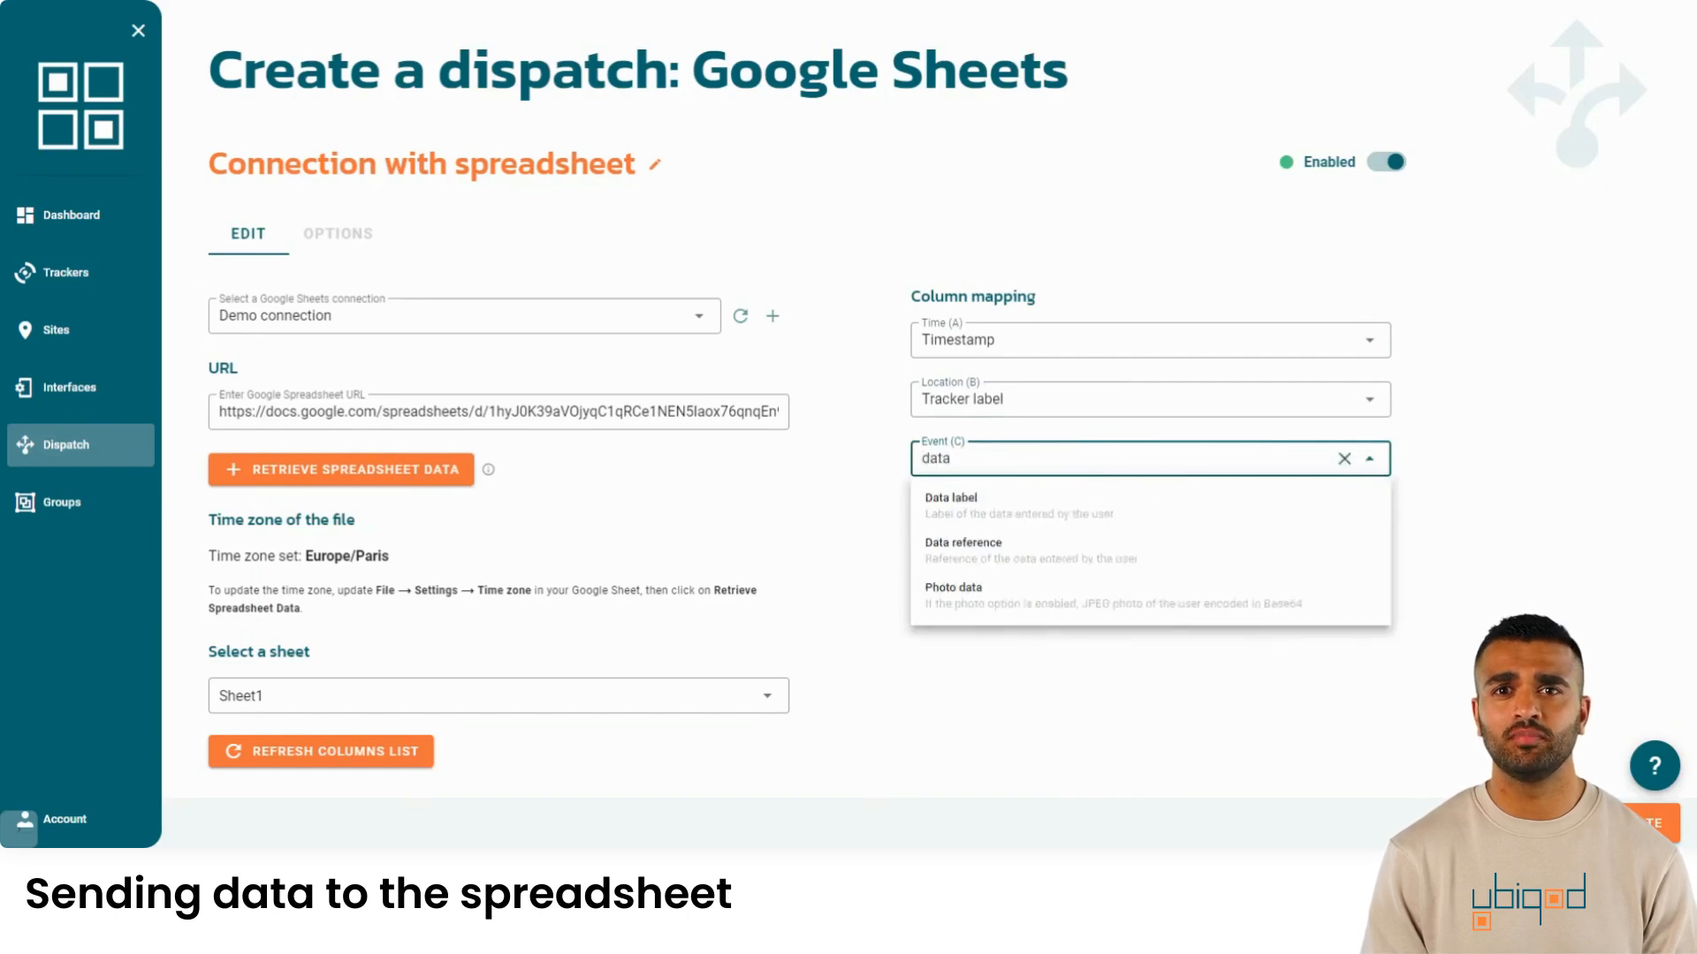
left_click(1050, 515)
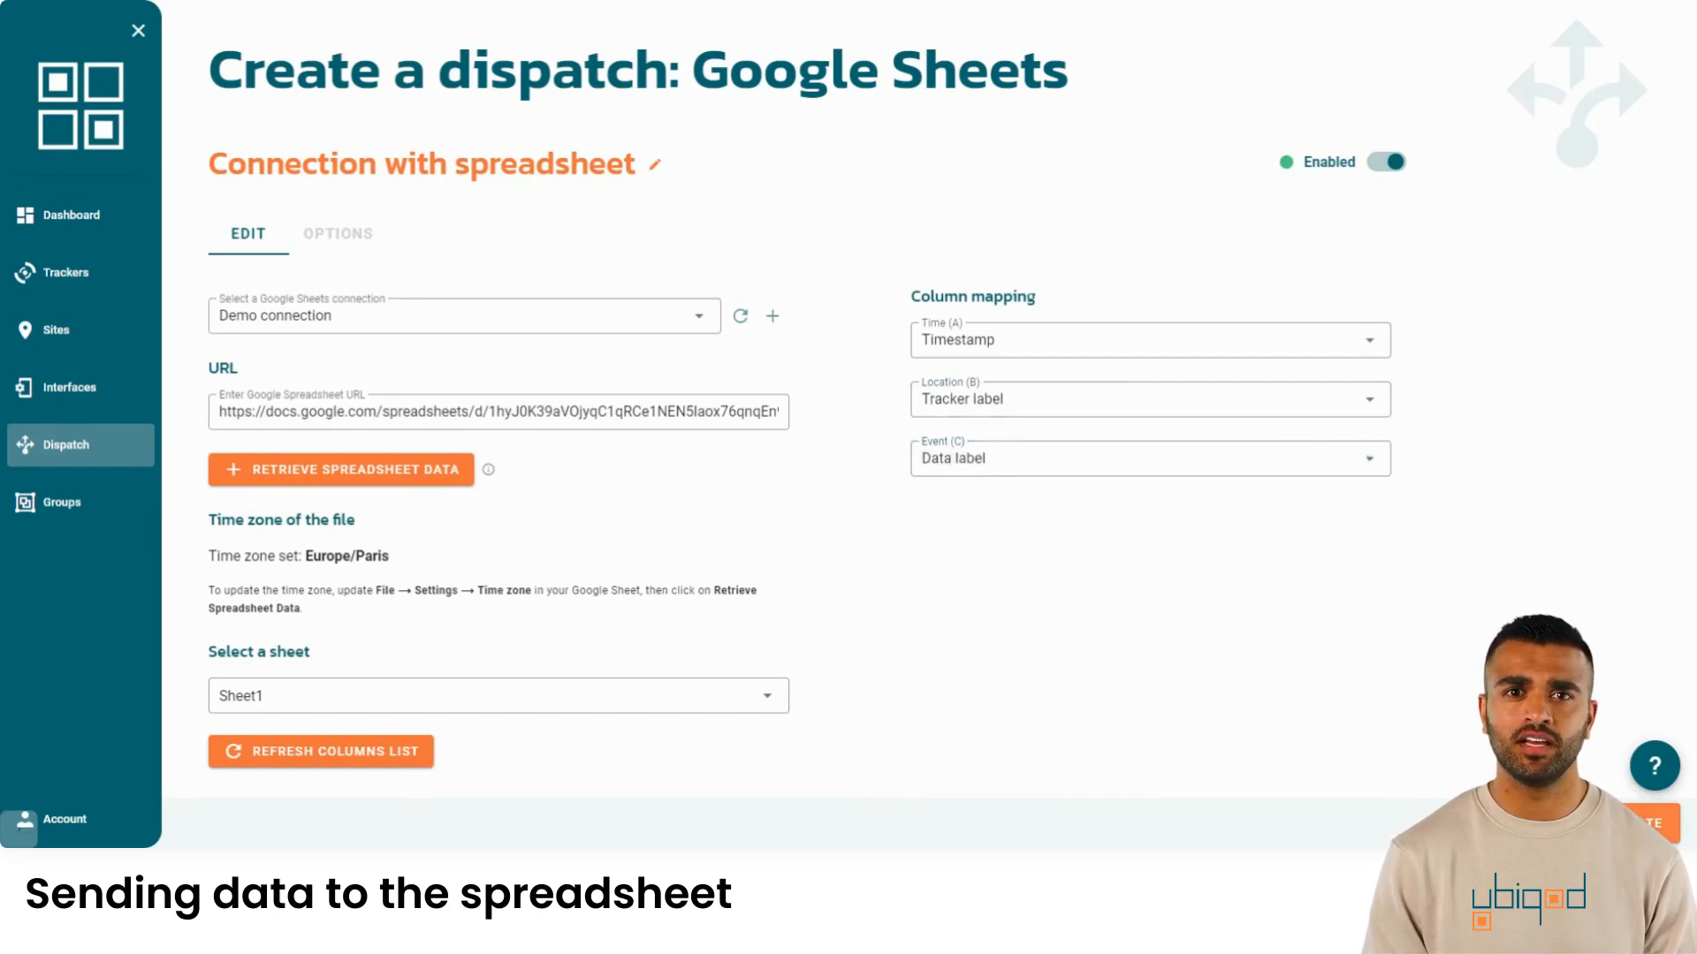
left_click(1622, 823)
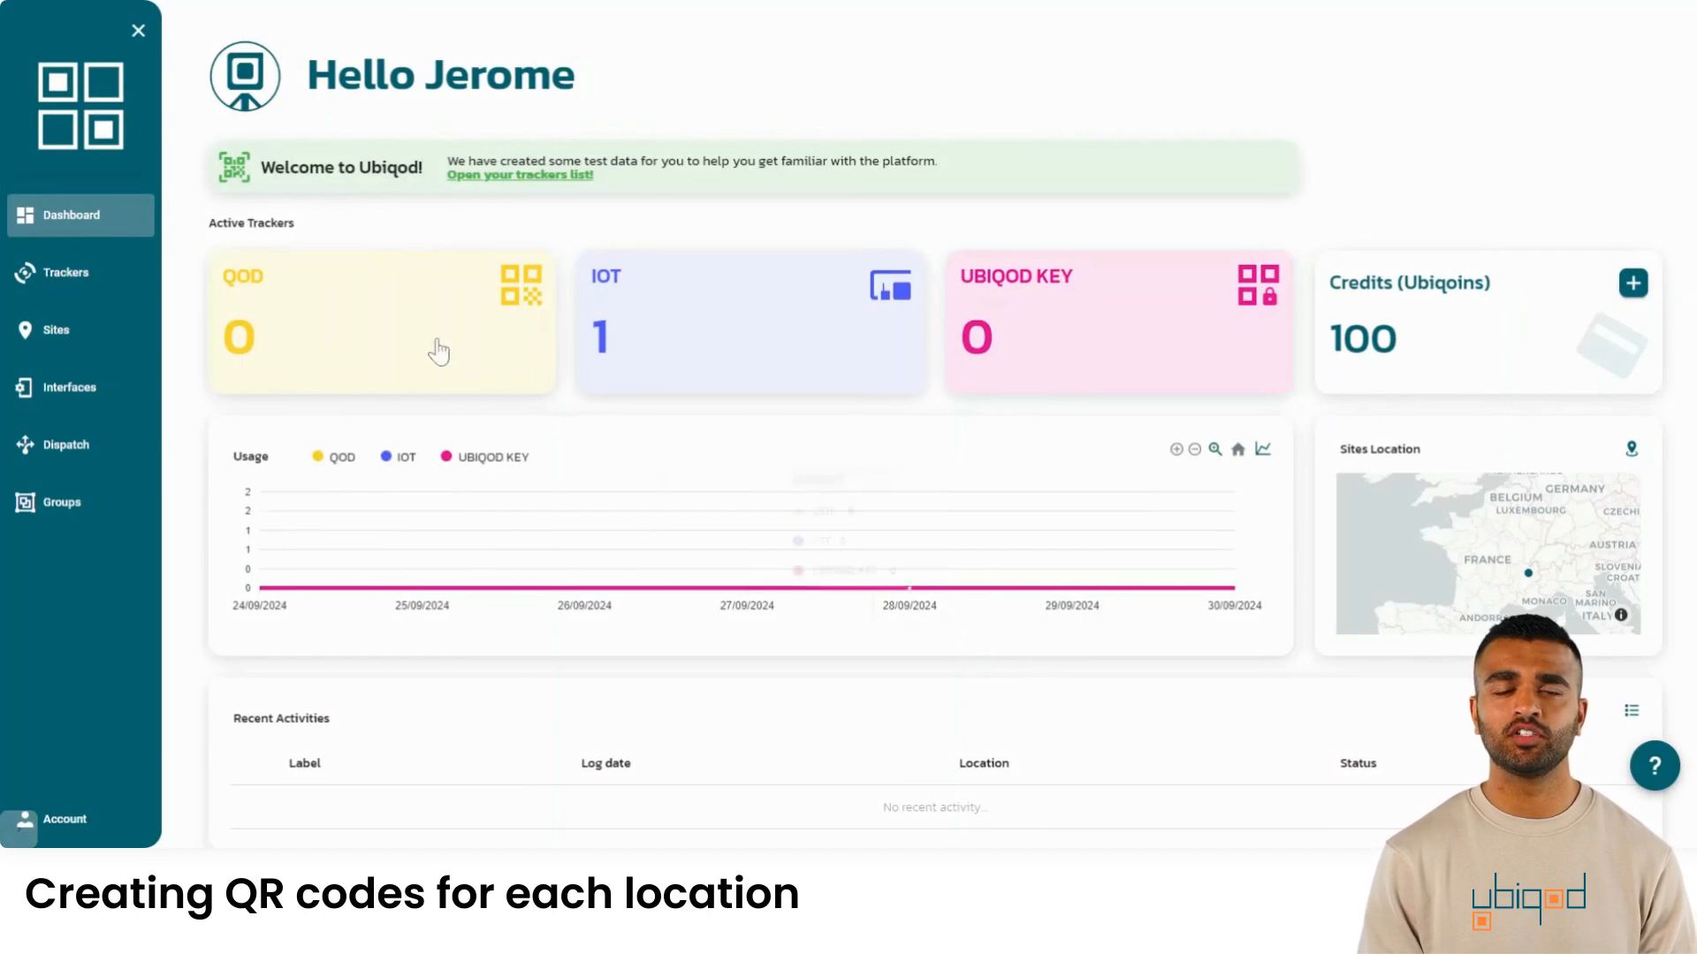
- Start a new QOD tracker and replace its default label with 'Building A, floor 1'
left_click(68, 280)
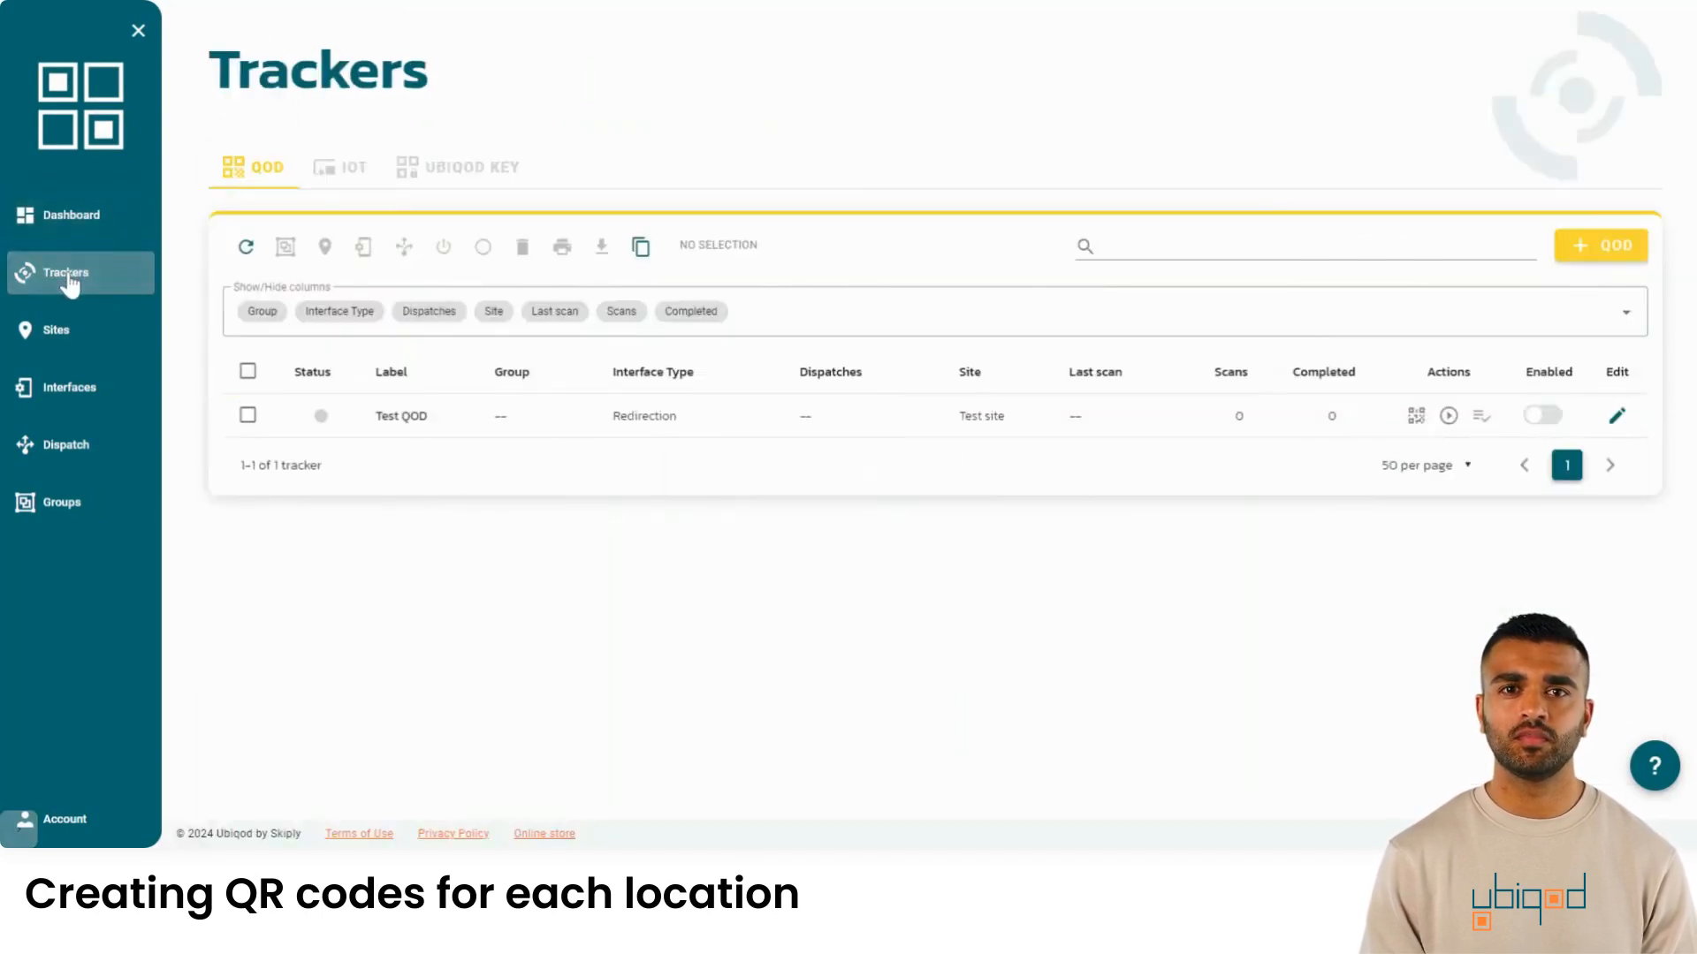
left_click(1610, 248)
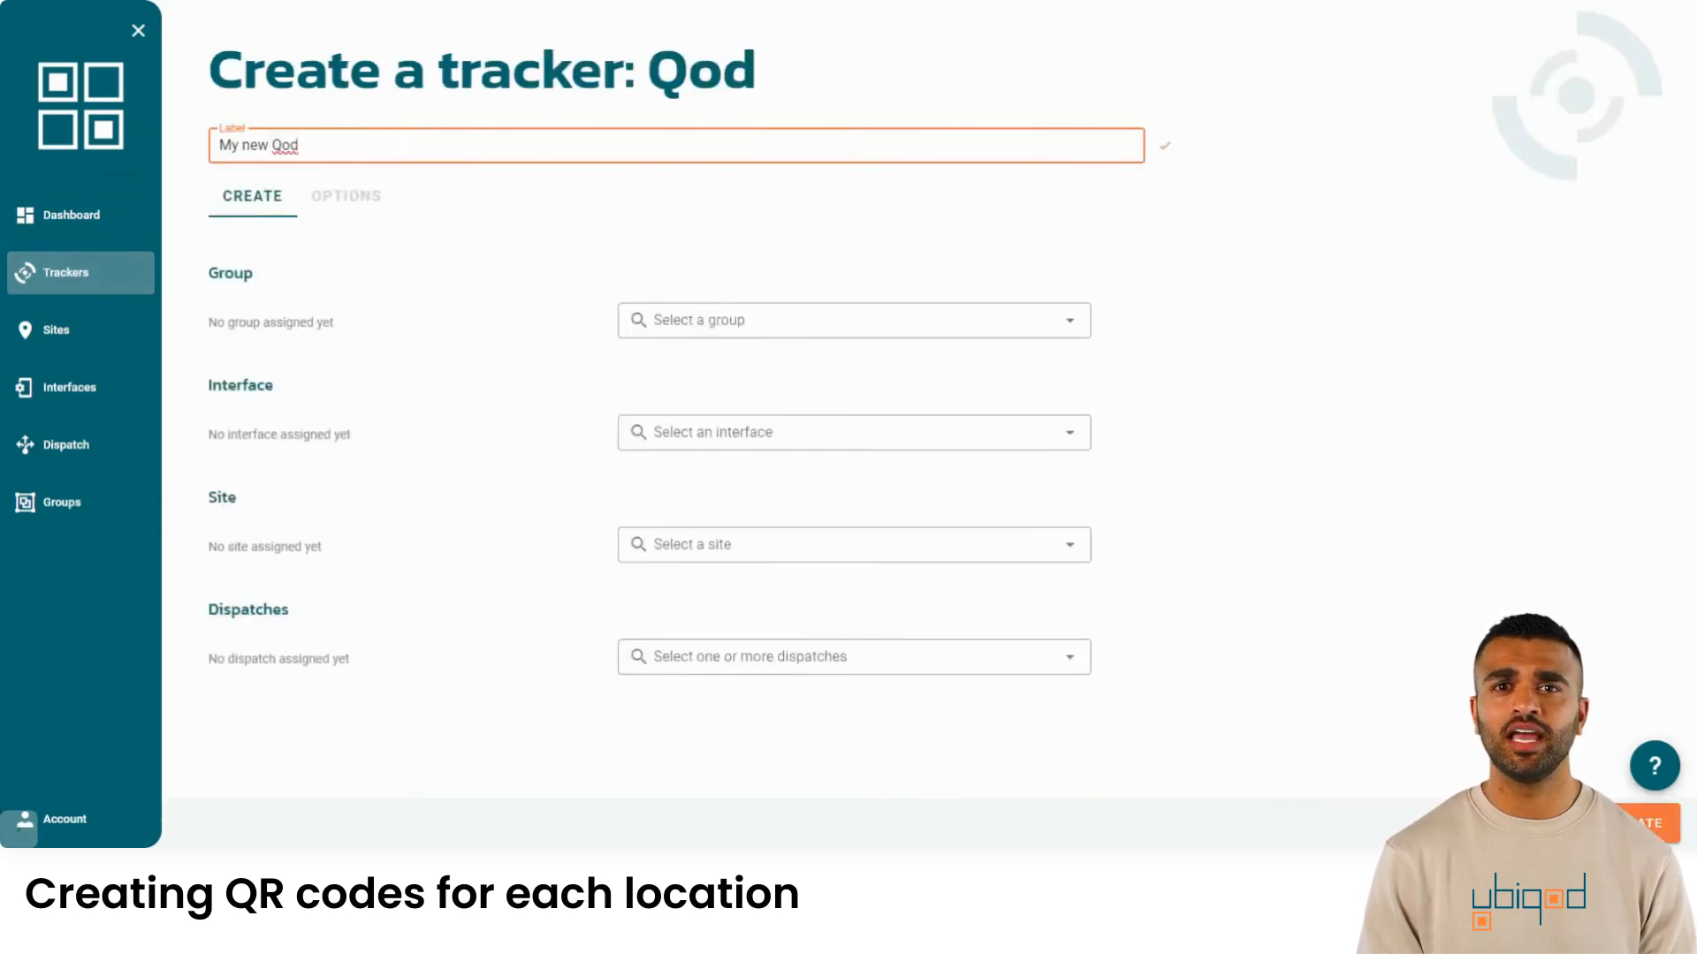
left_click_drag(305, 146, 180, 145)
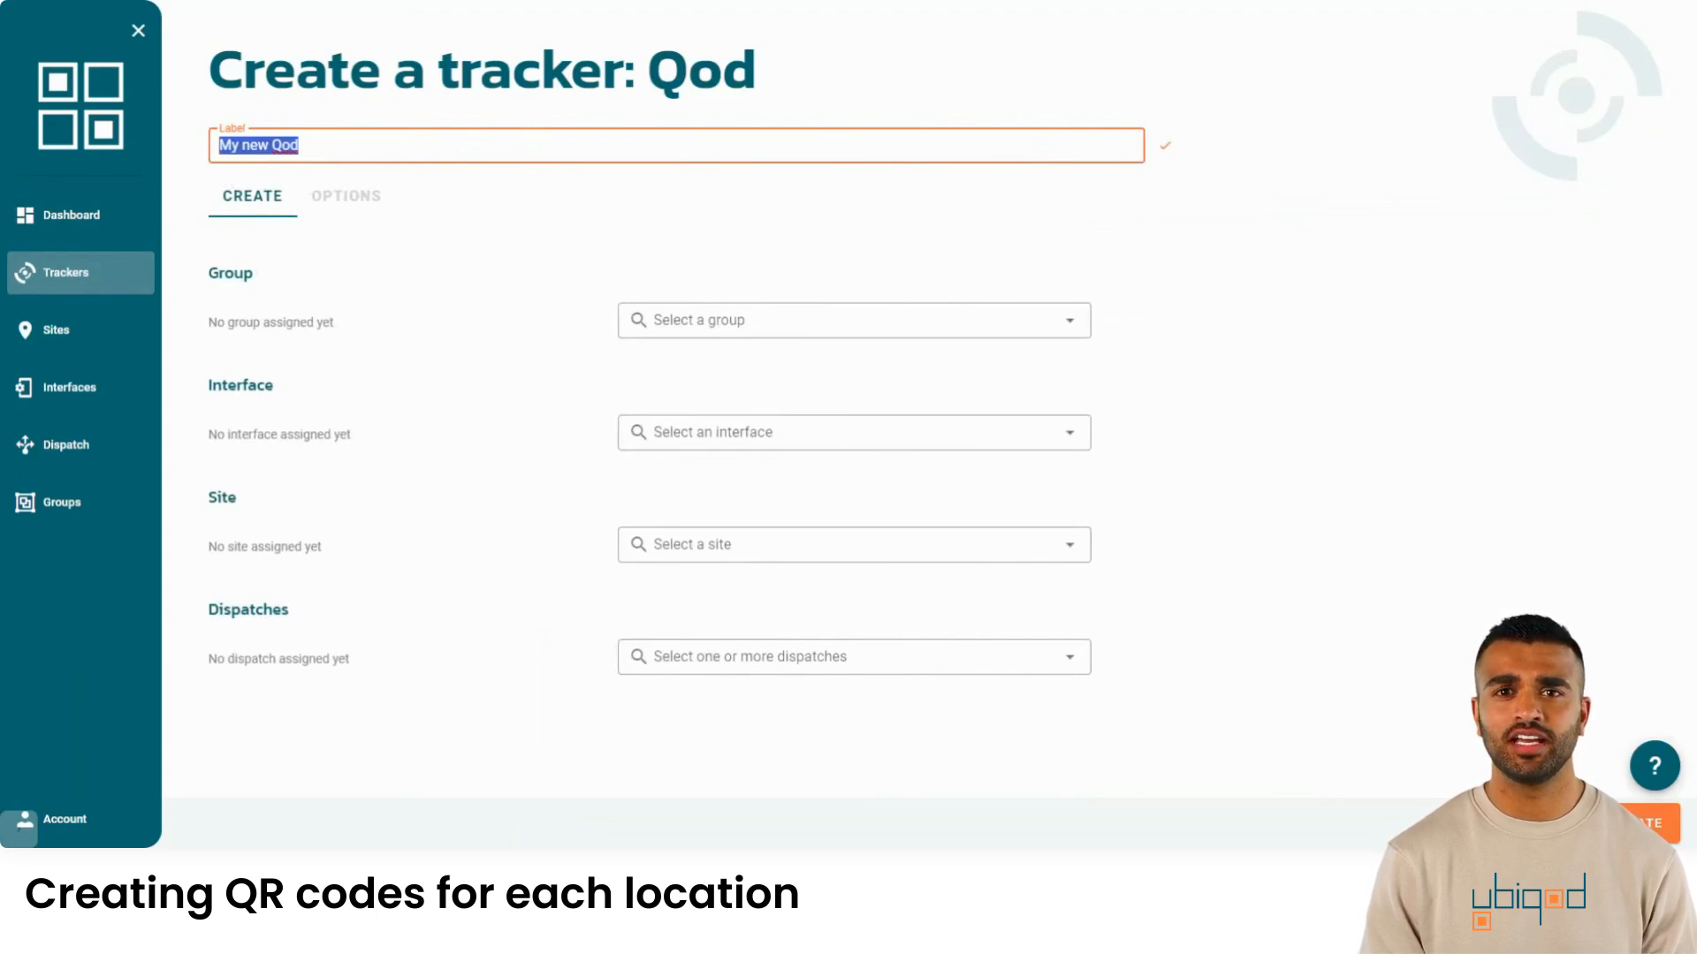
type("Buil")
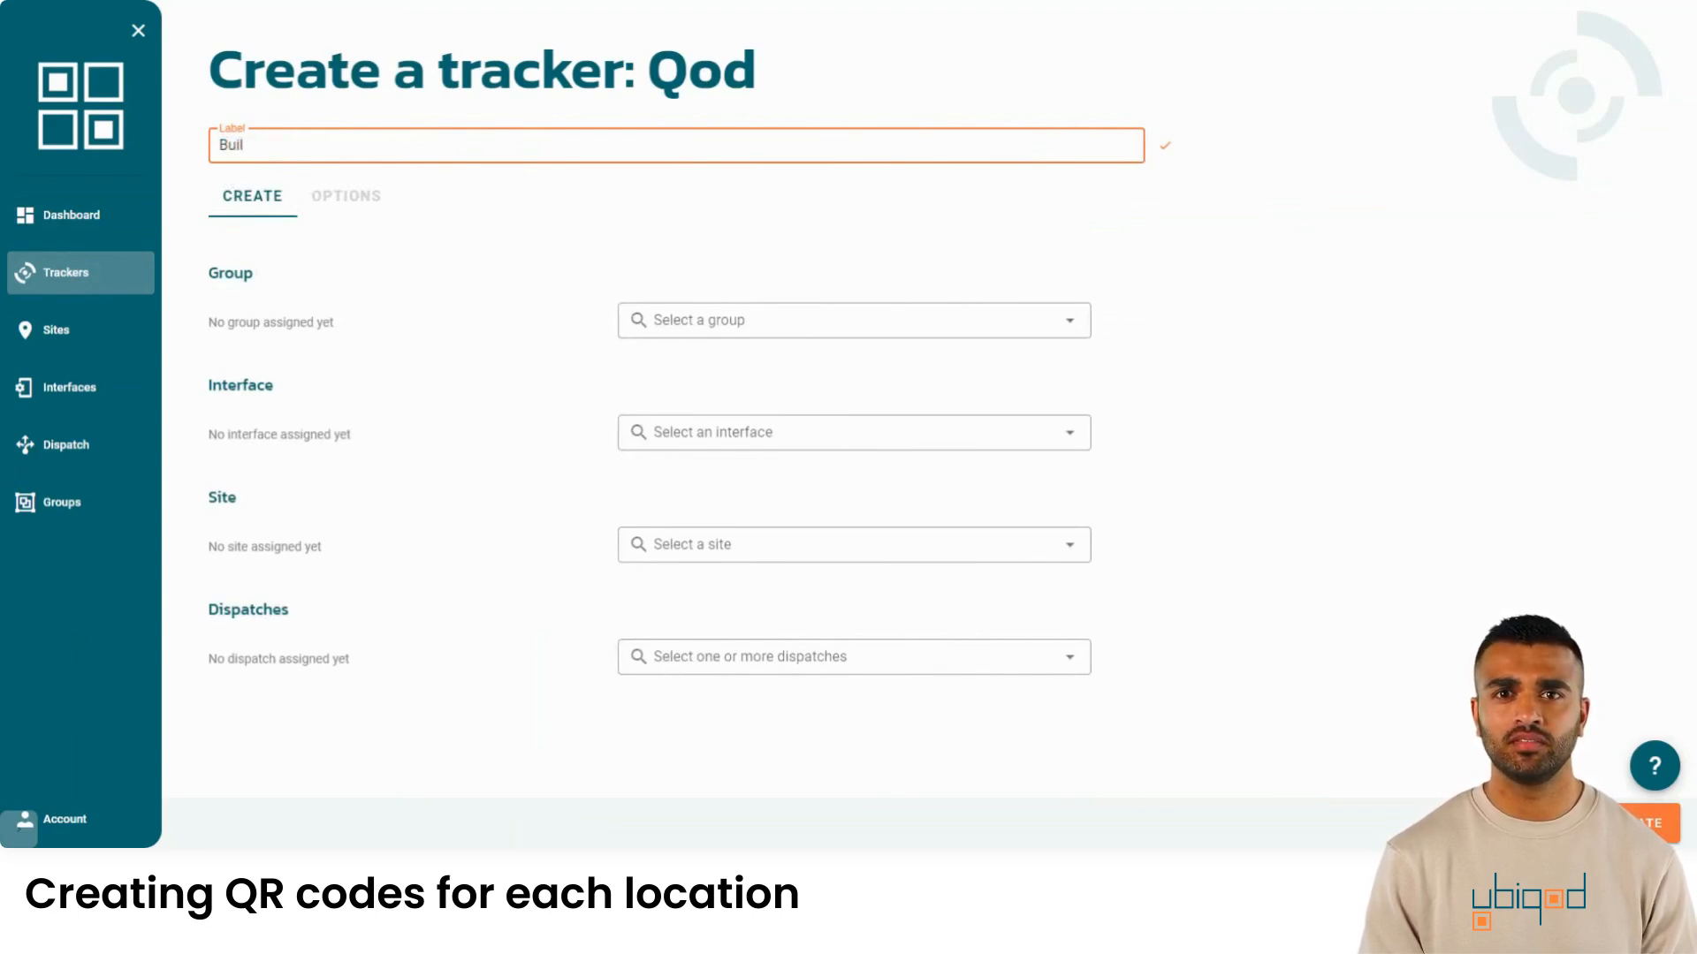
type("ding A, floor")
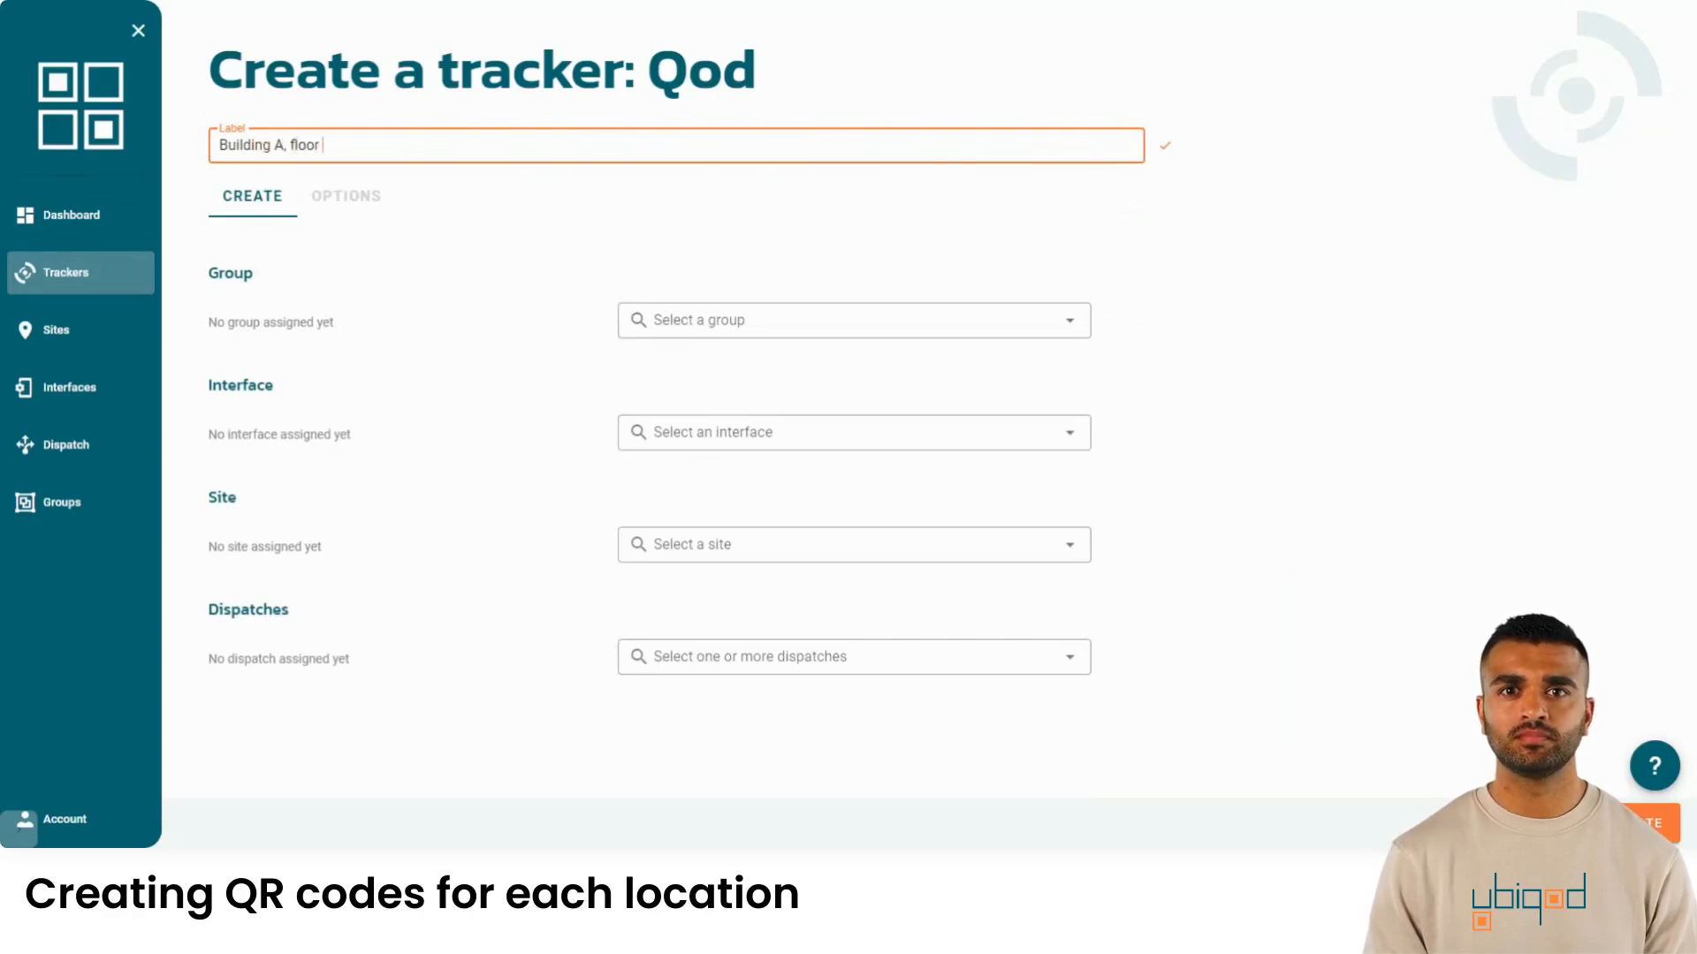
type("1")
key("Return")
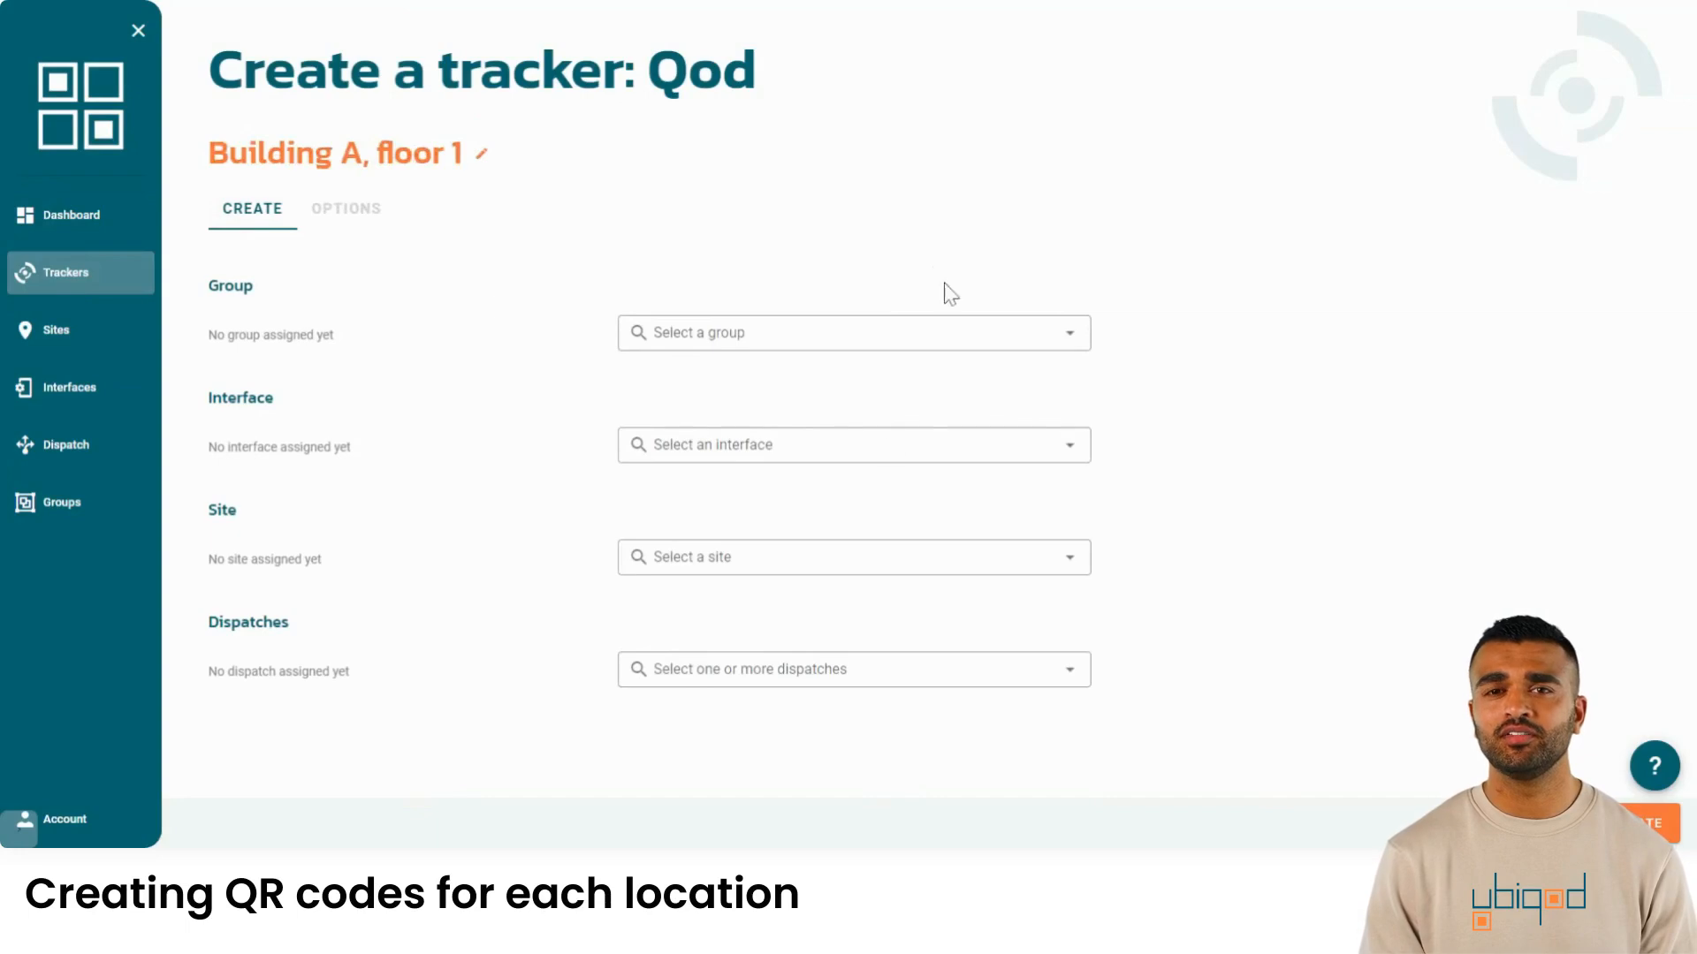
- Assign the Demo Tracking interface and Connection with spreadsheet dispatch, then create the tracker
left_click(850, 446)
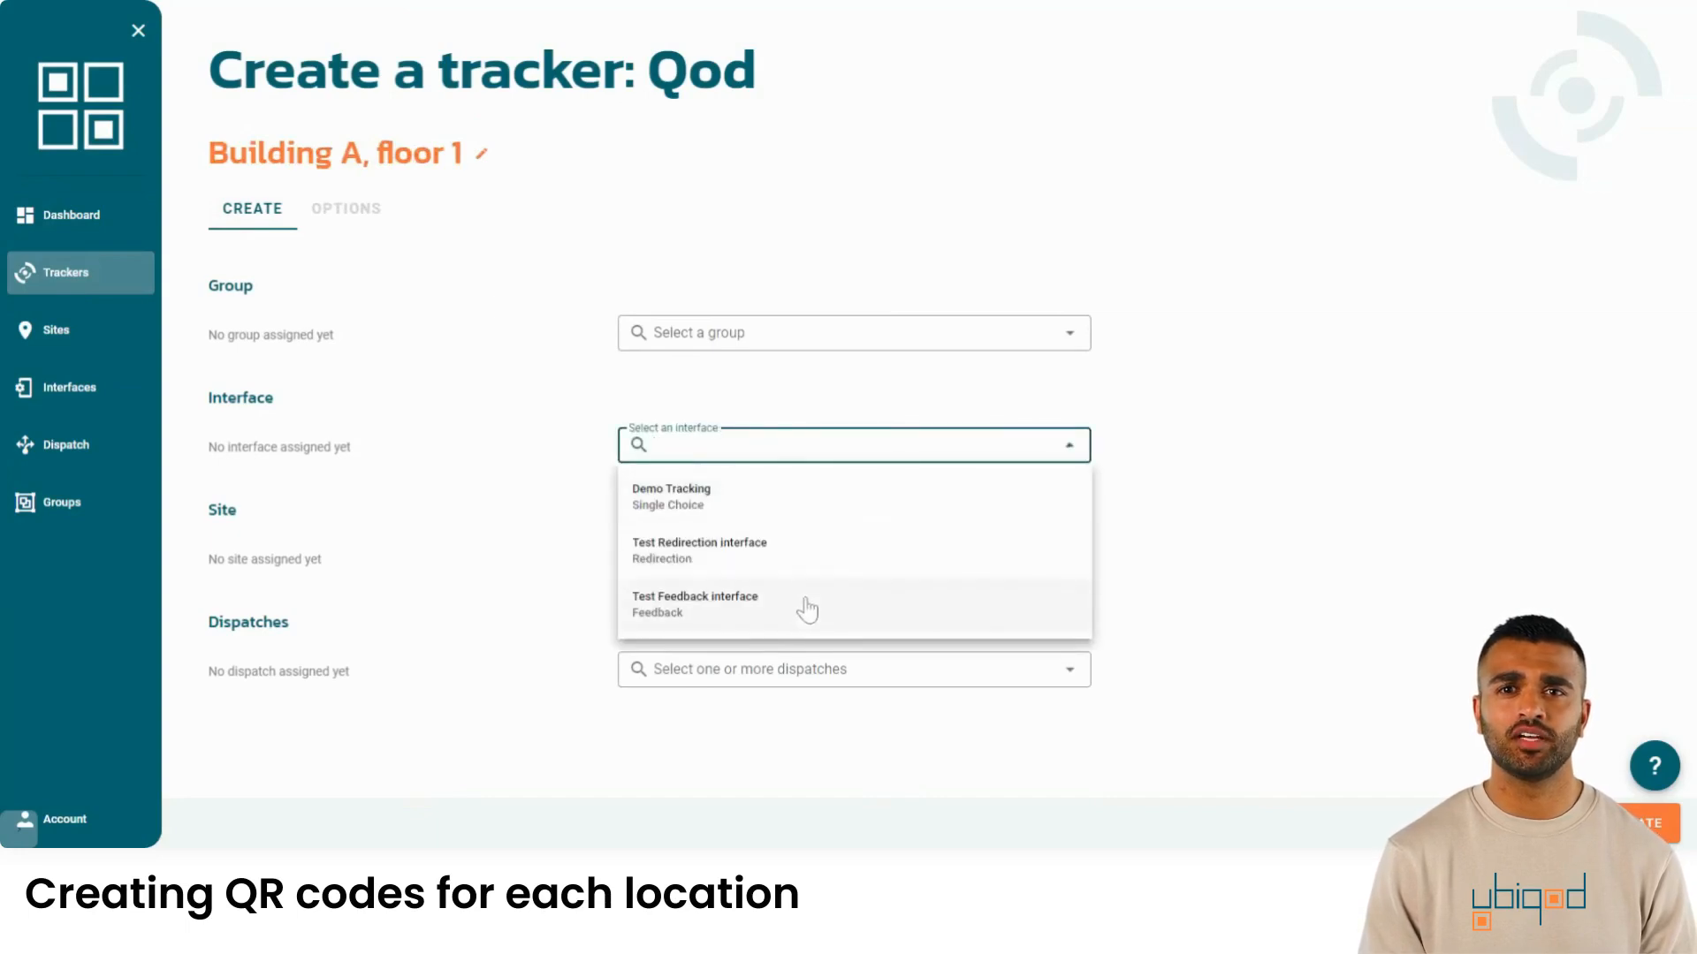
left_click(701, 501)
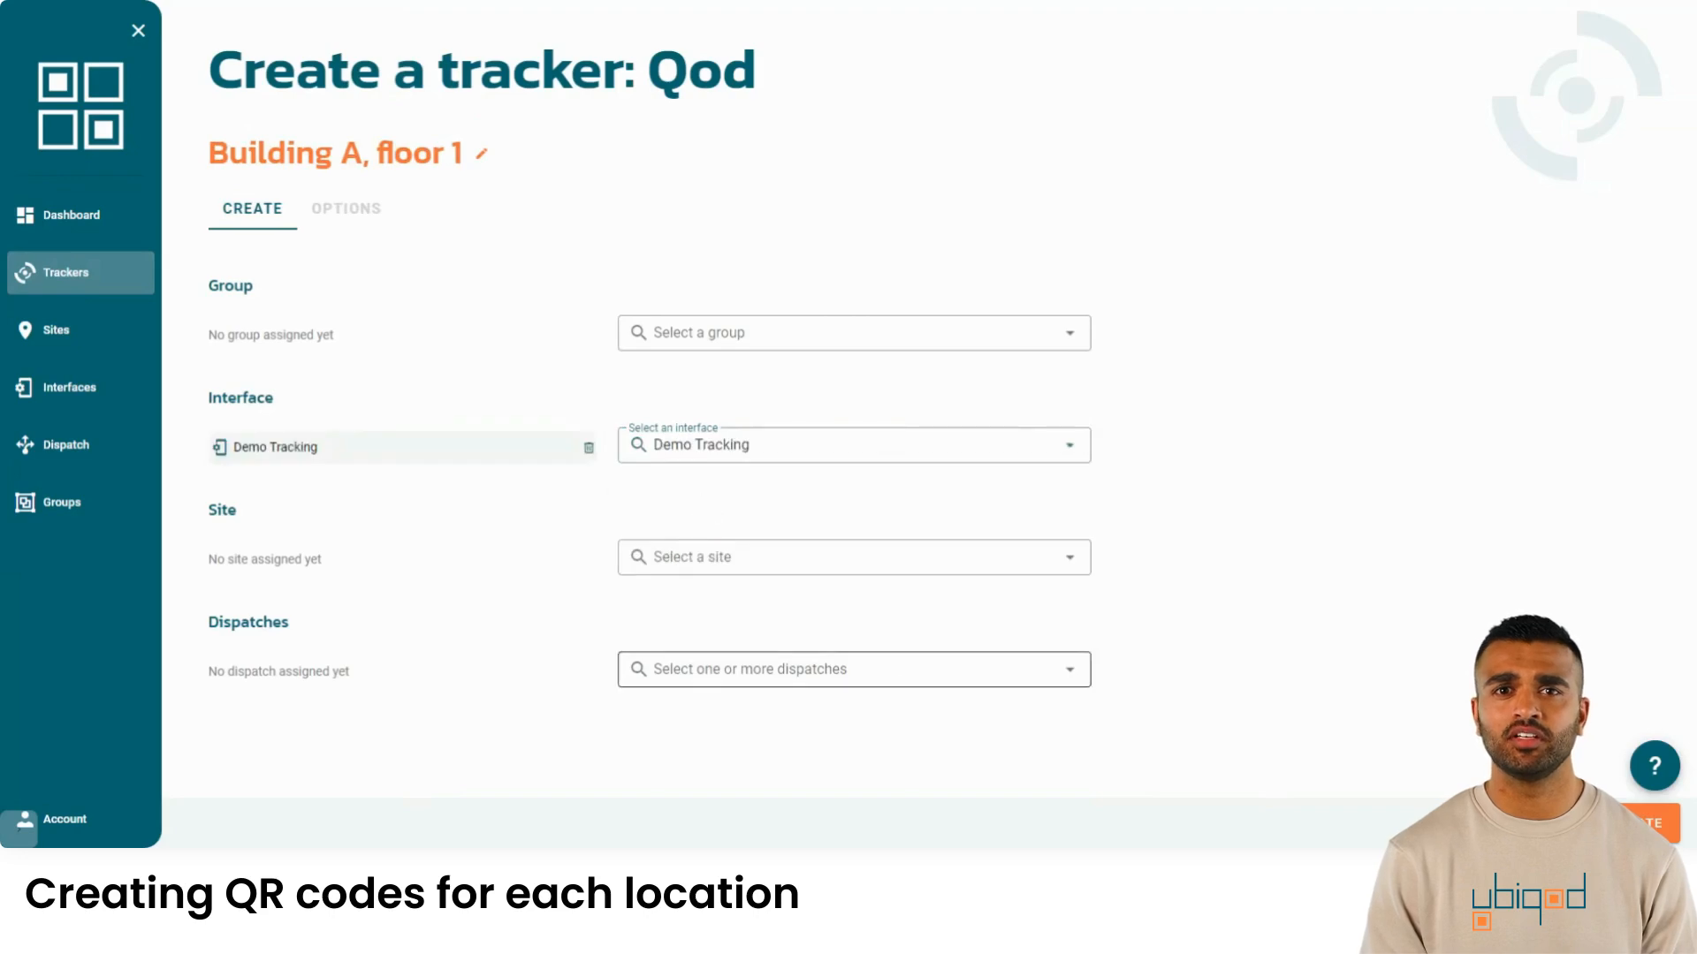
left_click(769, 669)
left_click(769, 731)
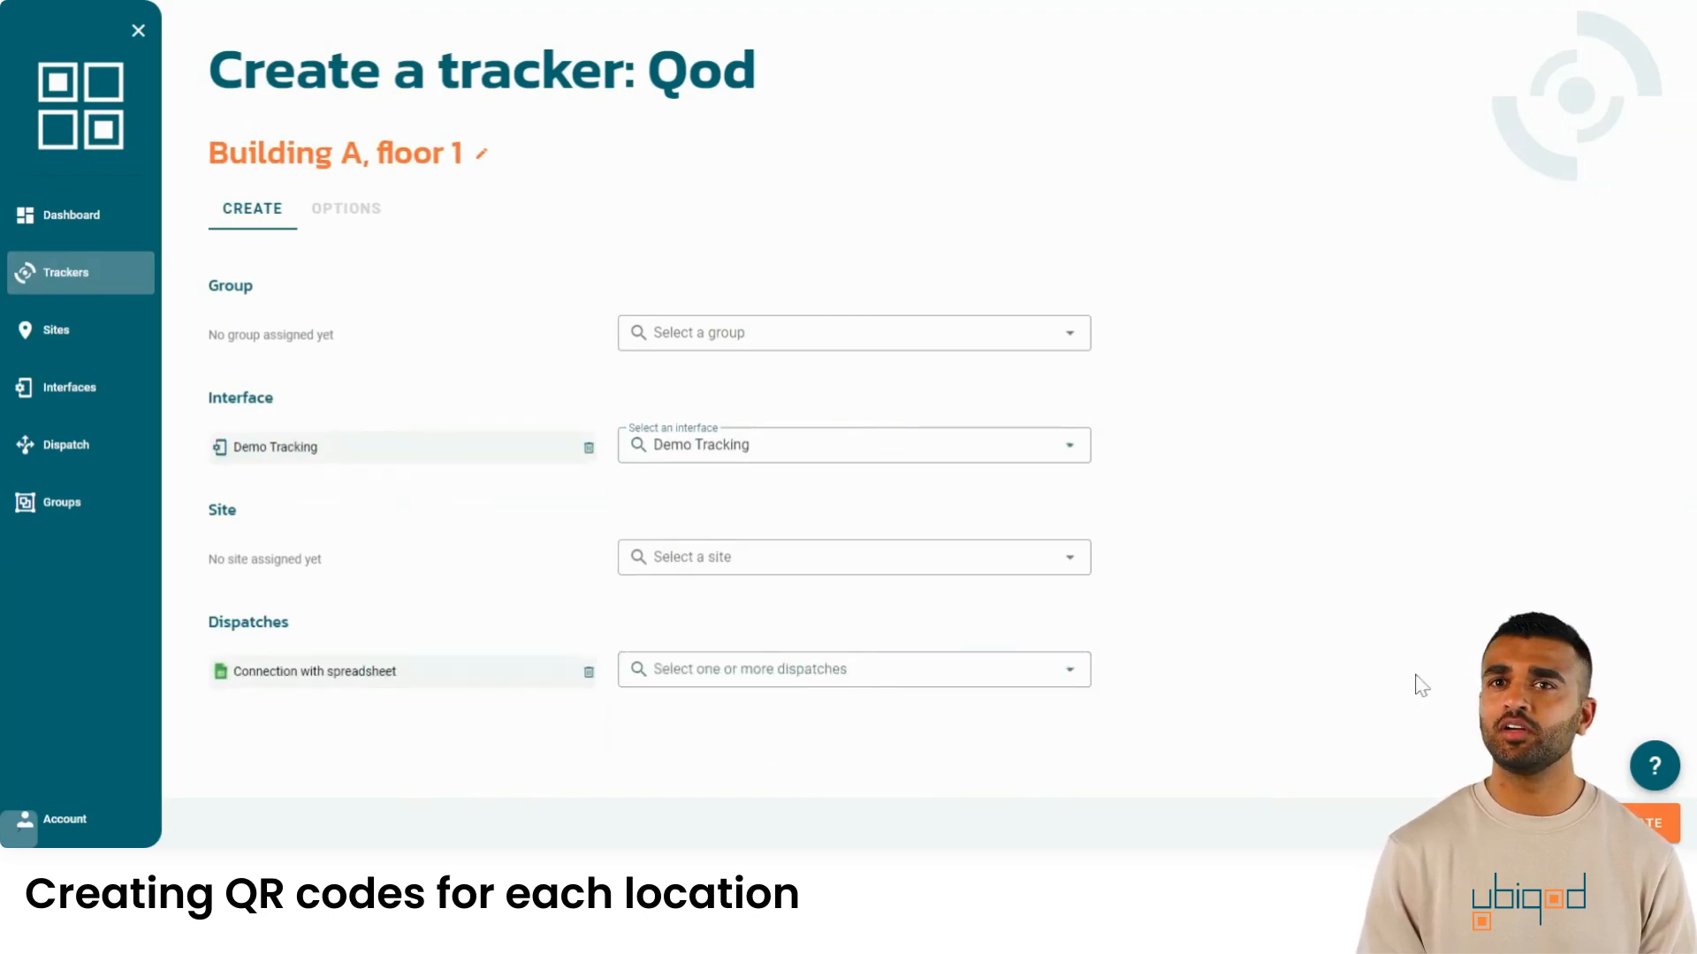
left_click(1632, 823)
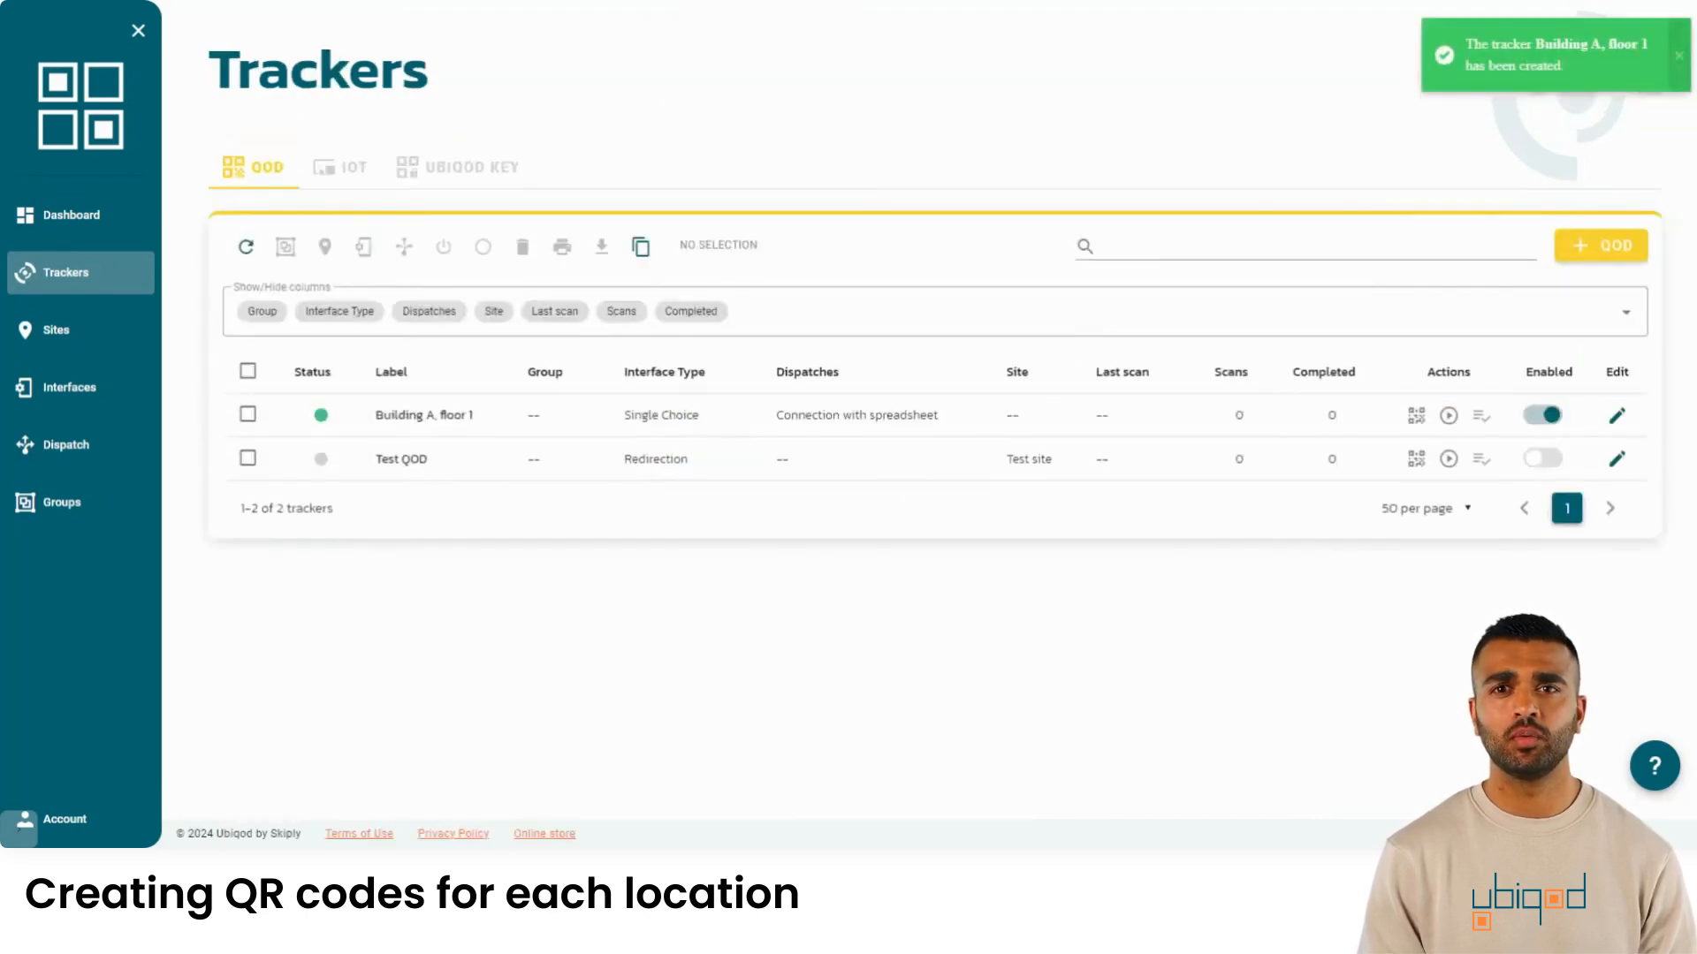
- Select the Building A, floor 1 tracker for duplication and choose the CSV name list mode
left_click(429, 422)
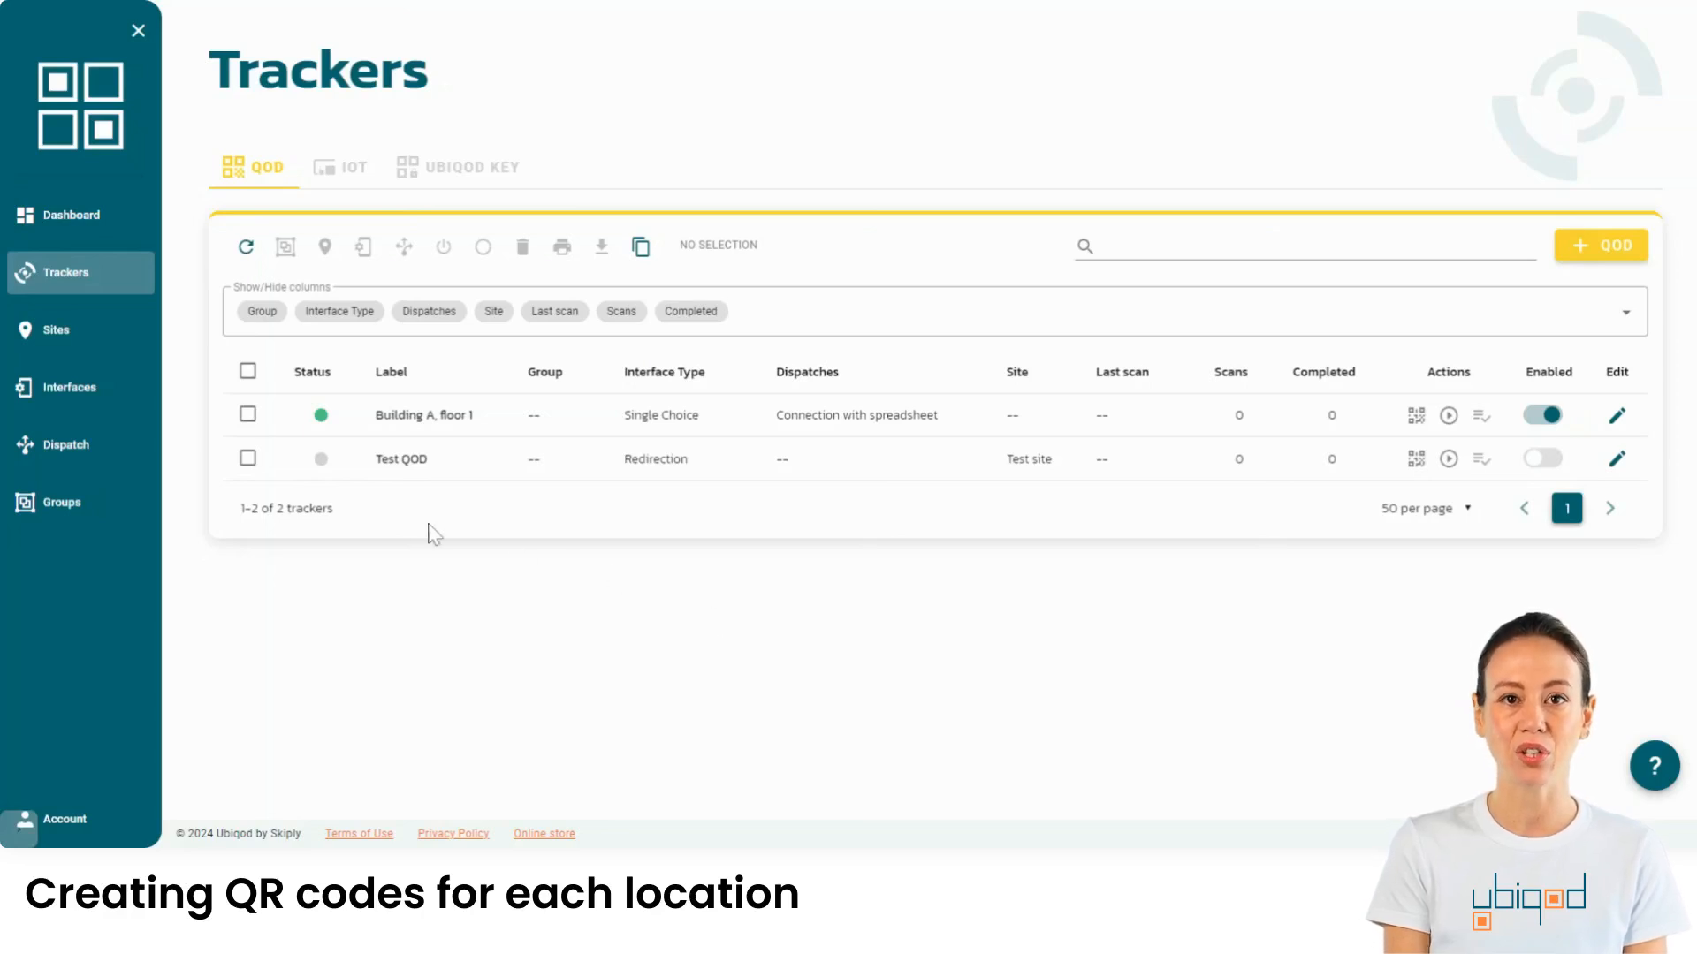
left_click(248, 415)
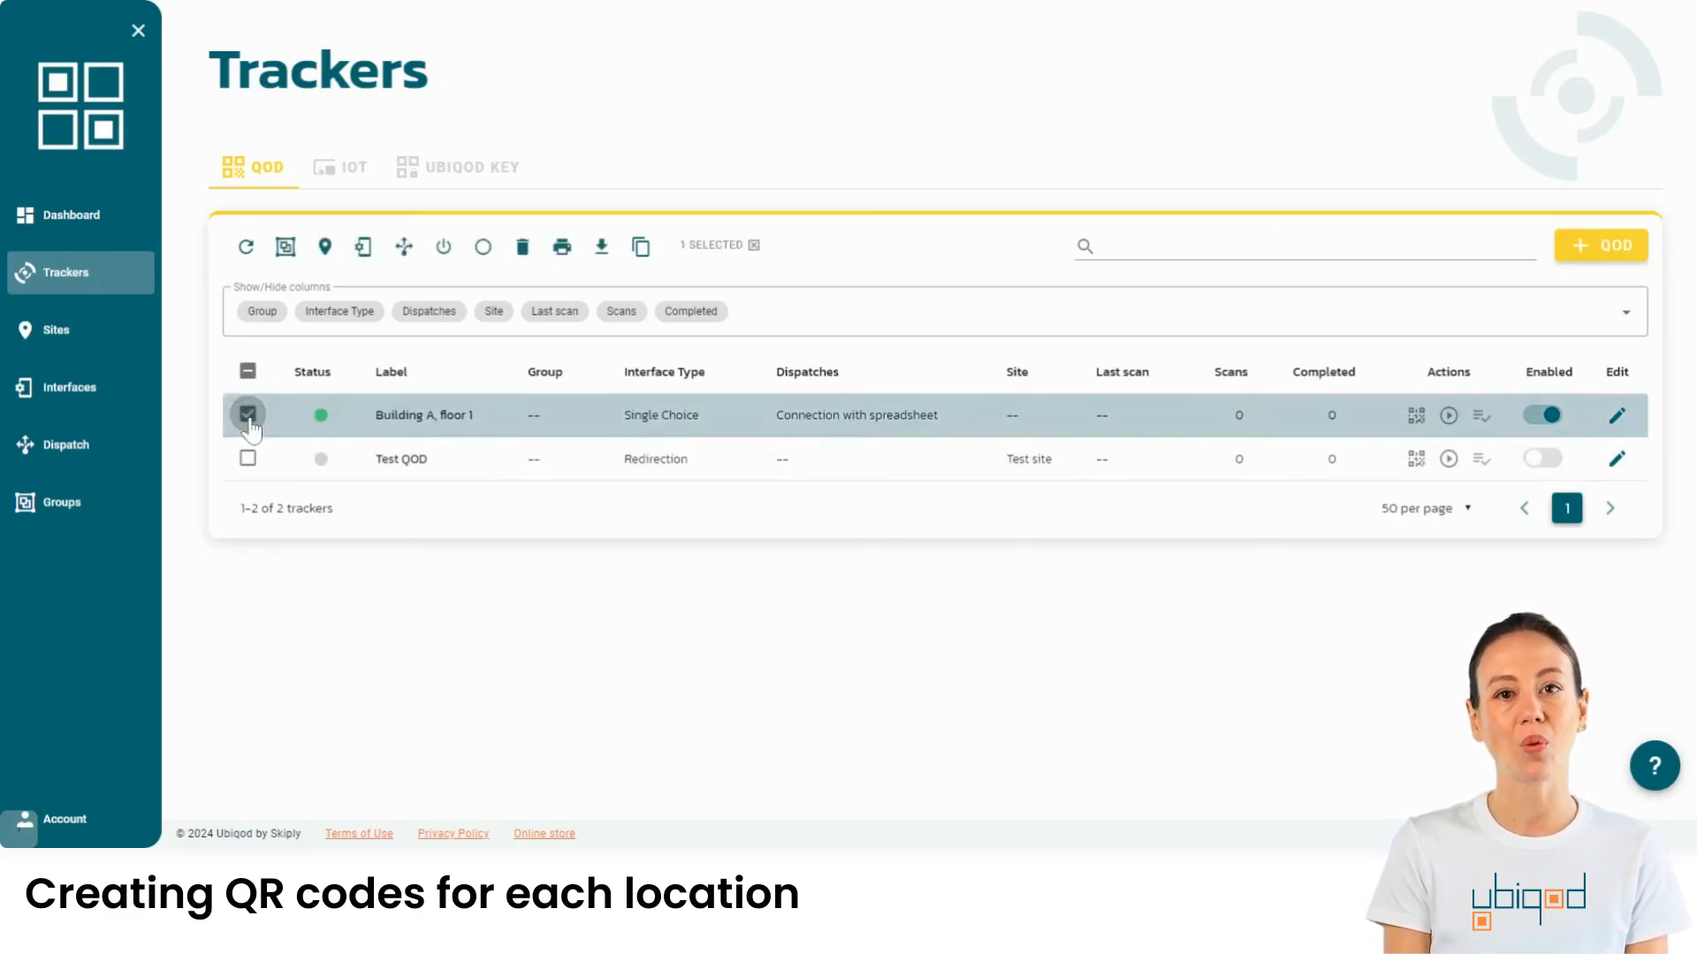
left_click(641, 249)
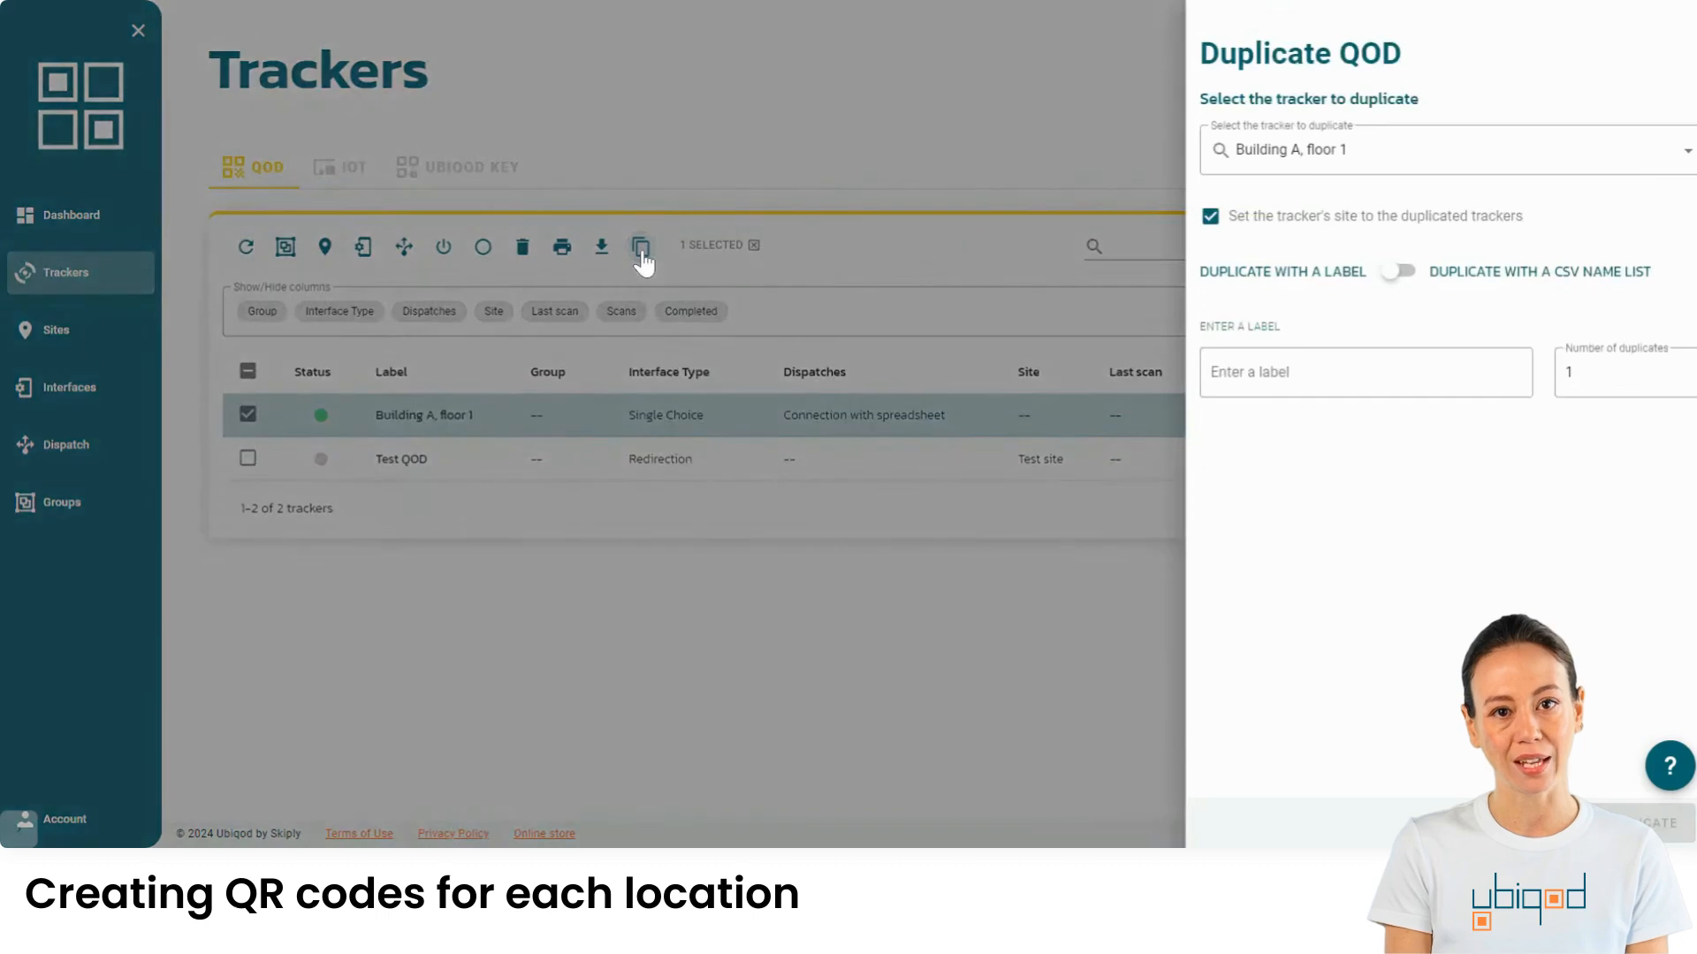
left_click(1405, 278)
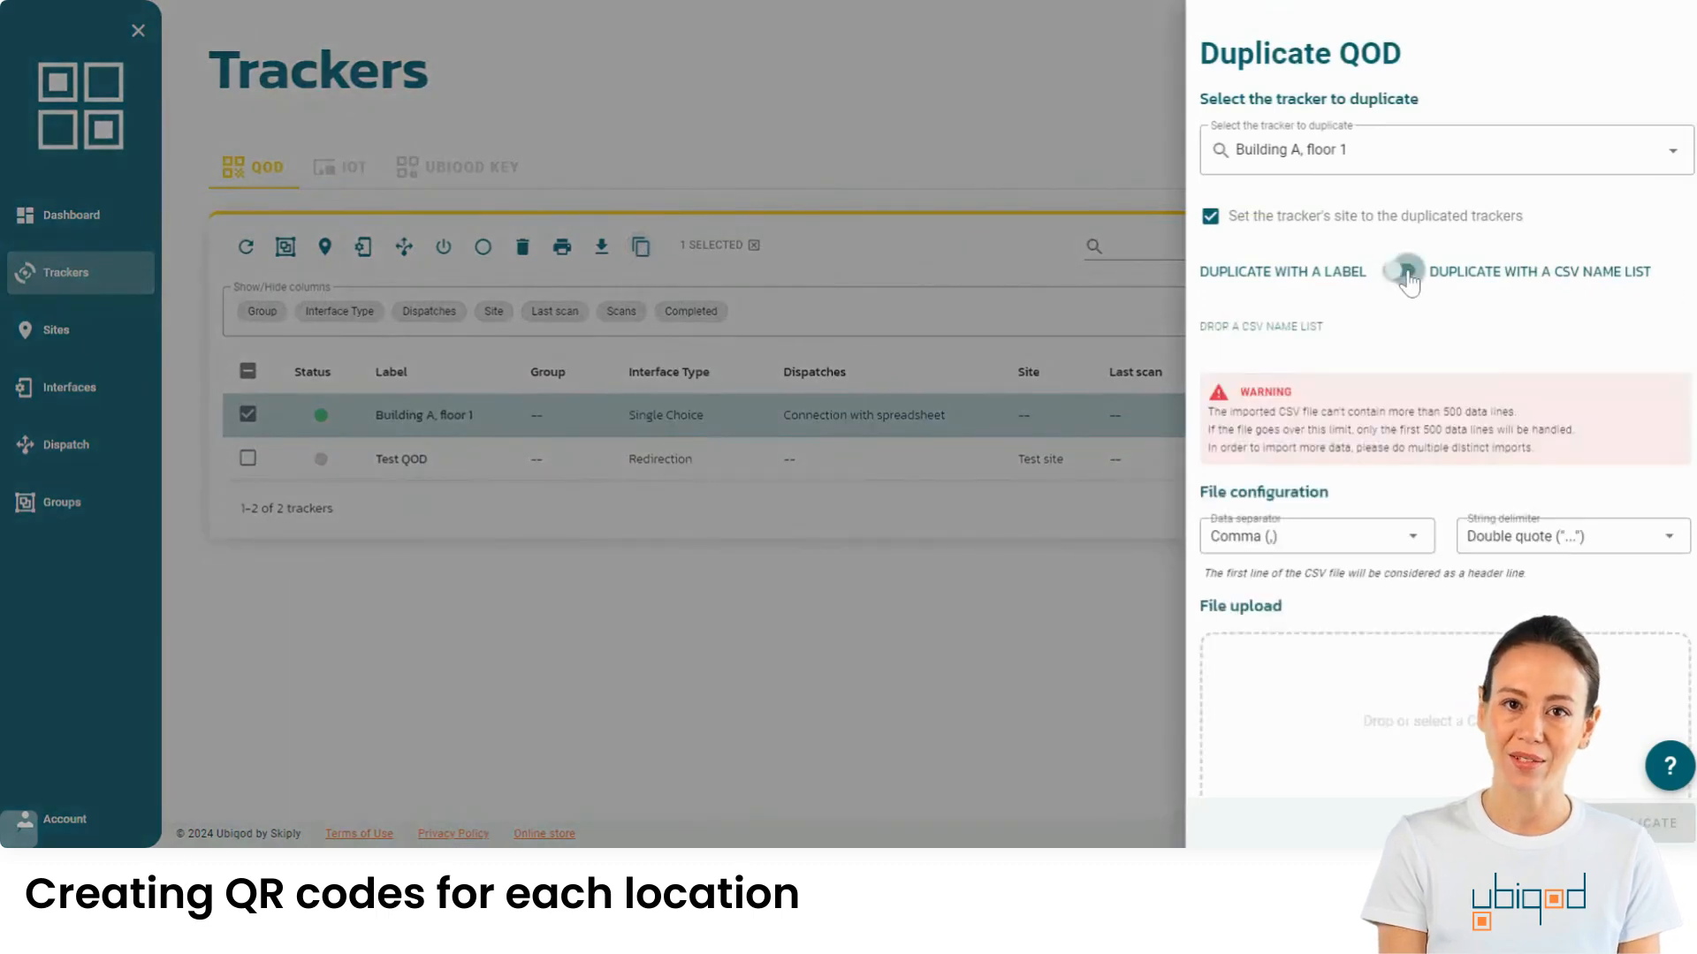